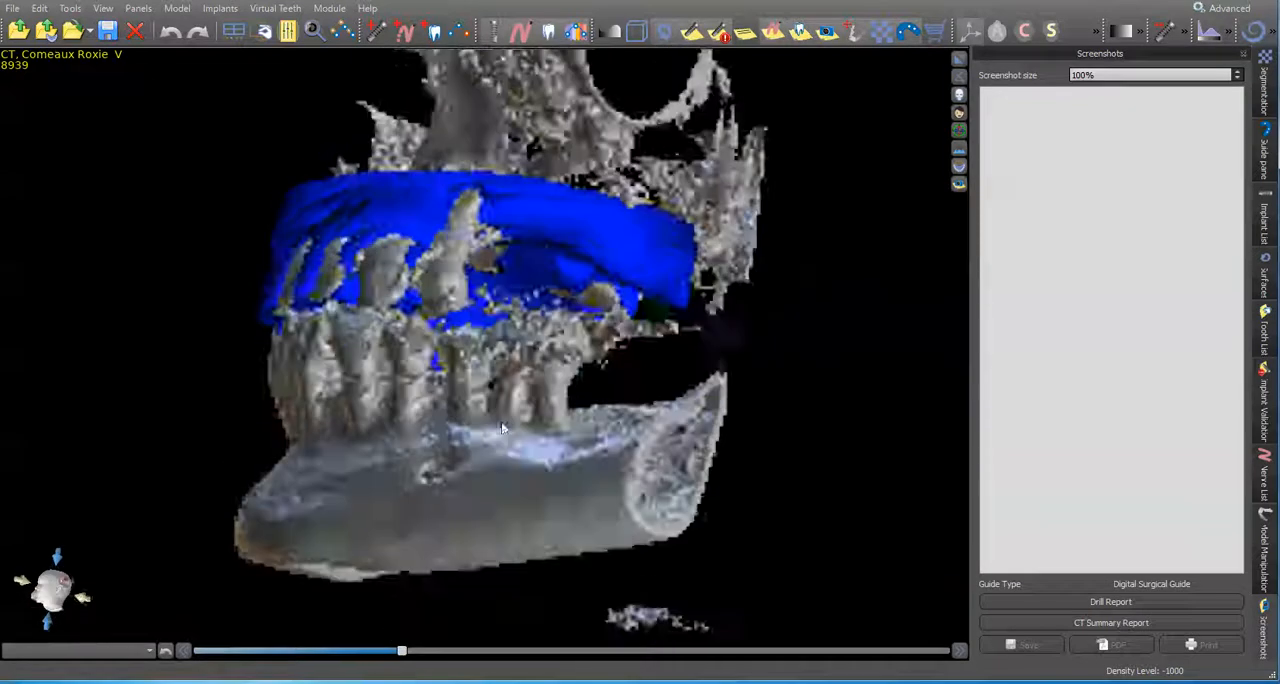
Step: Isolate the CT surface from its loose fragments by picking the lower jaw, and hide the Model Scan surface
{"action": "left_click_drag", "start_coordinate": [376, 449], "coordinate": [634, 241]}
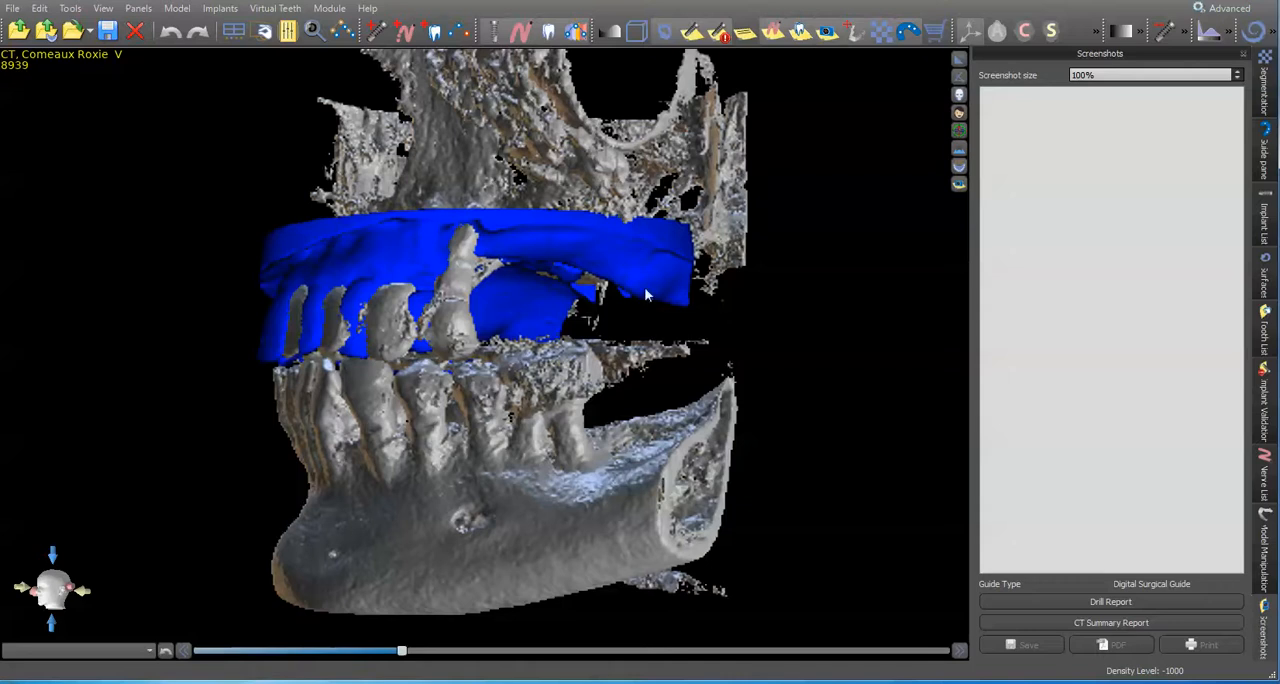
{"action": "left_click", "coordinate": [1263, 300]}
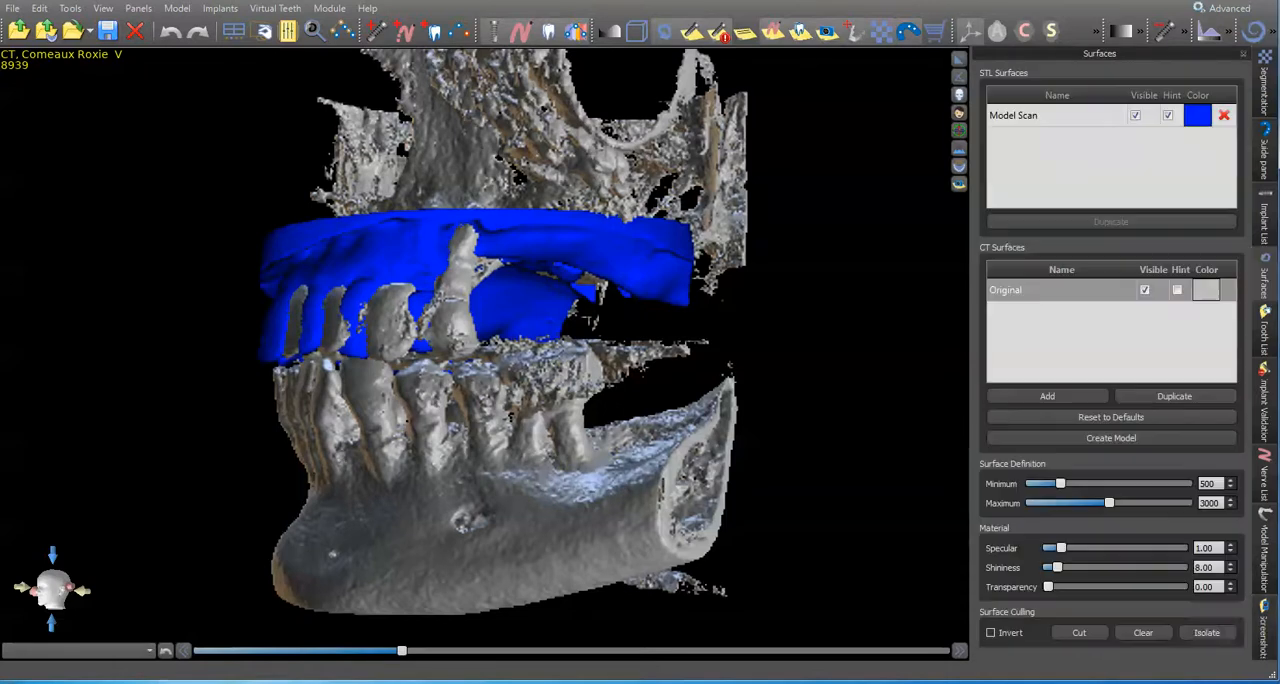
{"action": "left_click", "coordinate": [1208, 633]}
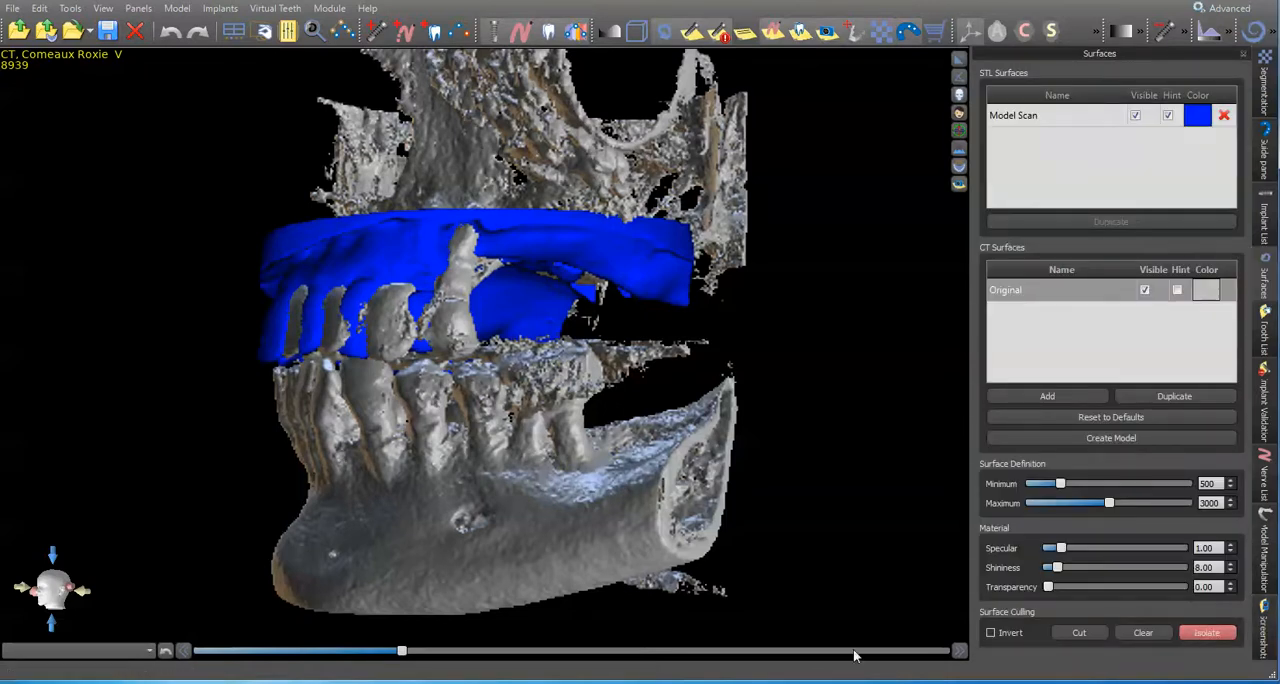
{"action": "left_click", "coordinate": [448, 514]}
{"action": "left_click_drag", "start_coordinate": [430, 506], "coordinate": [646, 215]}
{"action": "left_click", "coordinate": [1135, 115]}
{"action": "left_click_drag", "start_coordinate": [560, 490], "coordinate": [504, 375]}
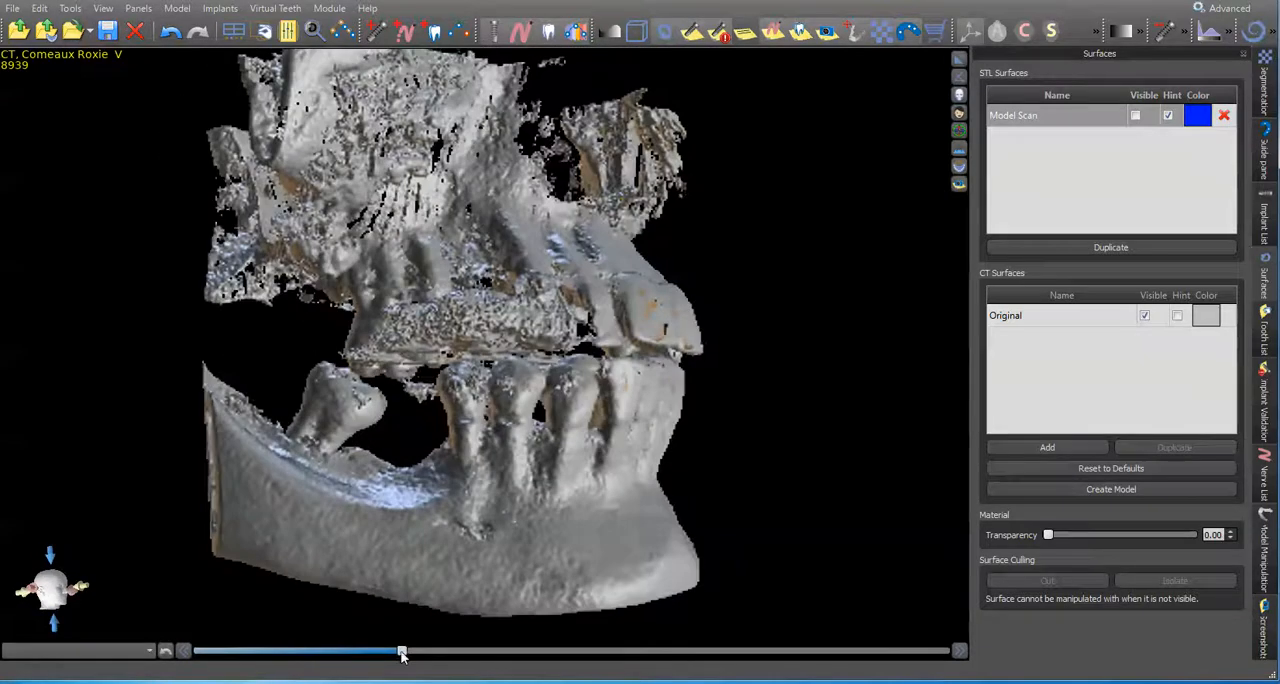
Step: Try to isolate the upper jaw with the CT surface's minimum threshold at 757, and undo the isolation
{"action": "left_click_drag", "start_coordinate": [401, 652], "coordinate": [437, 654]}
{"action": "mouse_move", "coordinate": [558, 425]}
{"action": "left_mouse_down"}
{"action": "mouse_move", "coordinate": [545, 359]}
{"action": "mouse_move", "coordinate": [553, 430]}
{"action": "mouse_move", "coordinate": [460, 462]}
{"action": "mouse_move", "coordinate": [568, 427]}
{"action": "left_mouse_up"}
{"action": "left_click_drag", "start_coordinate": [518, 364], "coordinate": [572, 392]}
{"action": "left_click", "coordinate": [1205, 633]}
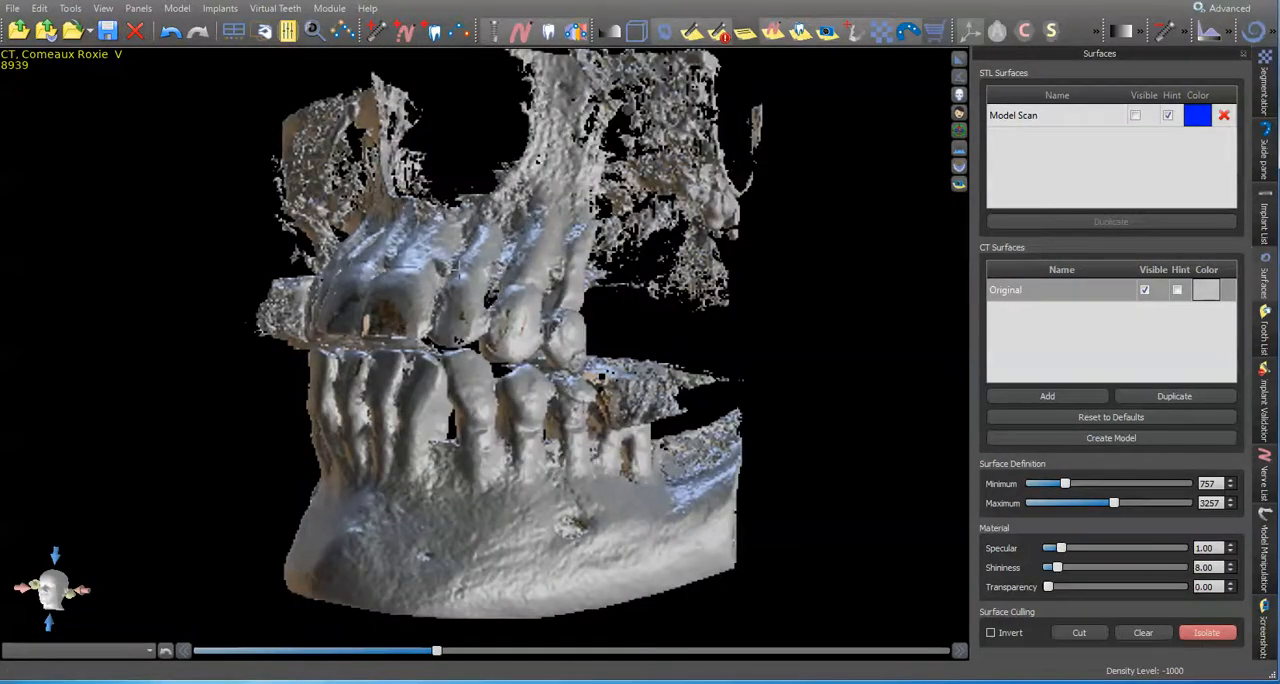
{"action": "left_click", "coordinate": [469, 269]}
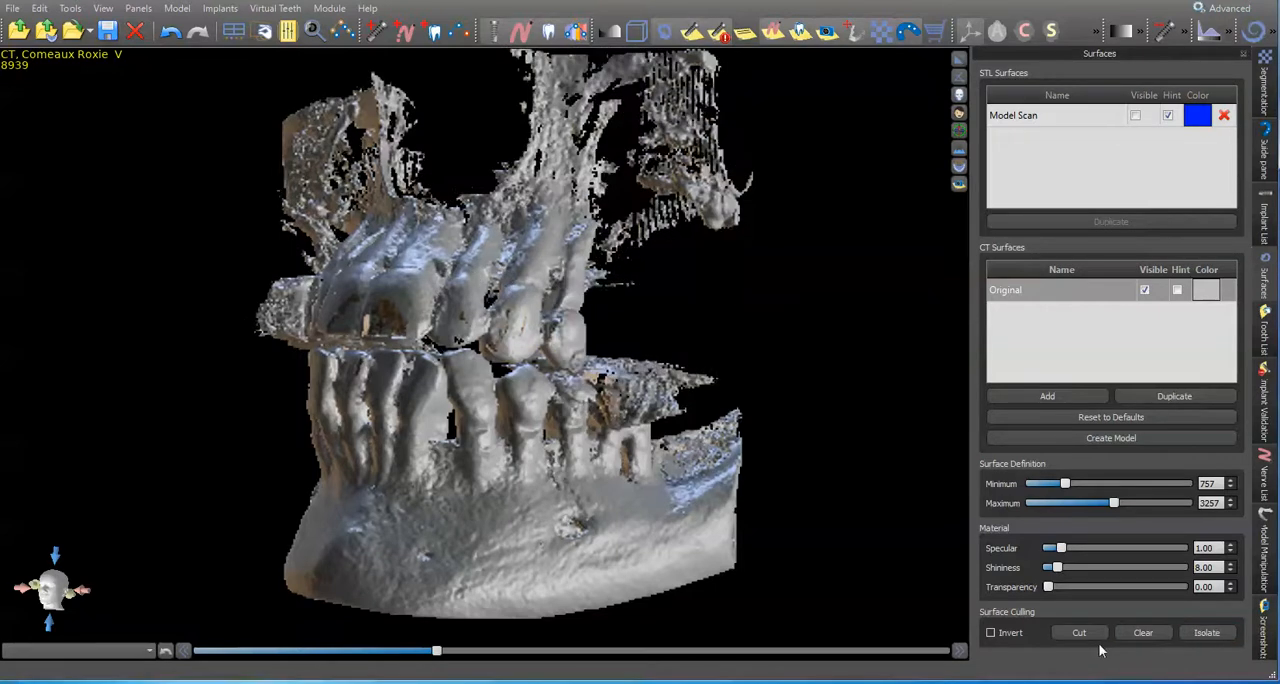
{"action": "left_click_drag", "start_coordinate": [440, 300], "coordinate": [588, 338]}
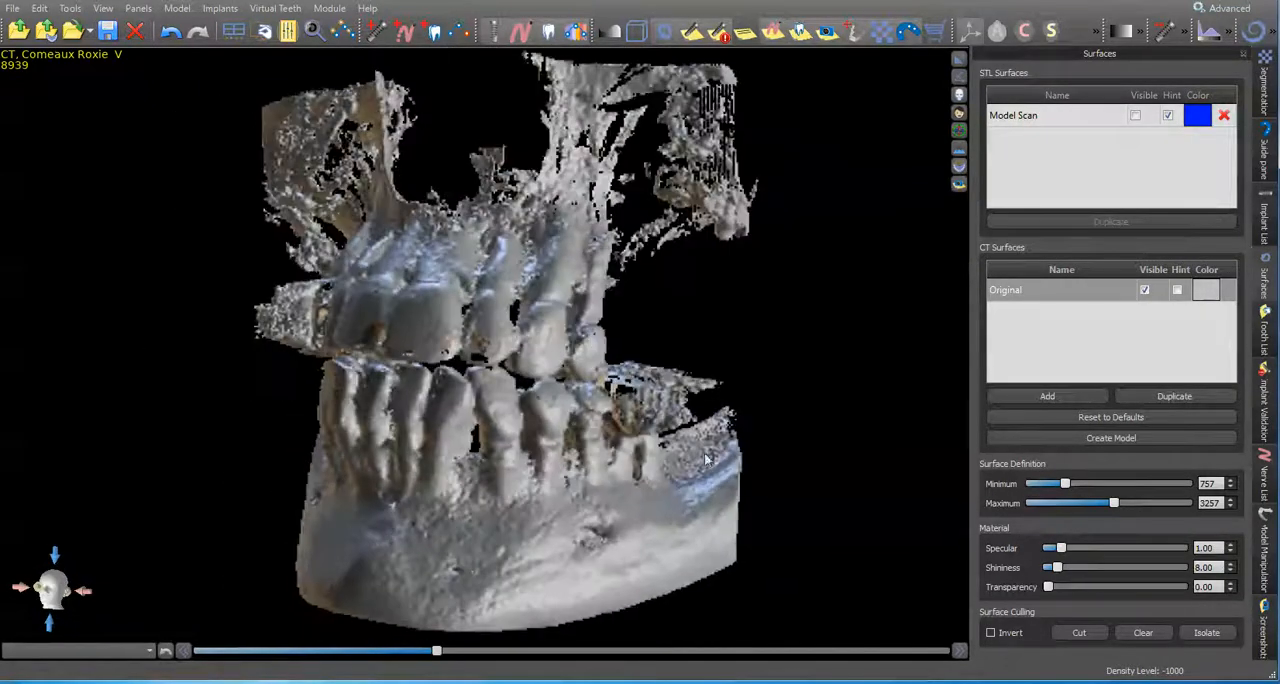
{"action": "left_click_drag", "start_coordinate": [587, 425], "coordinate": [598, 398]}
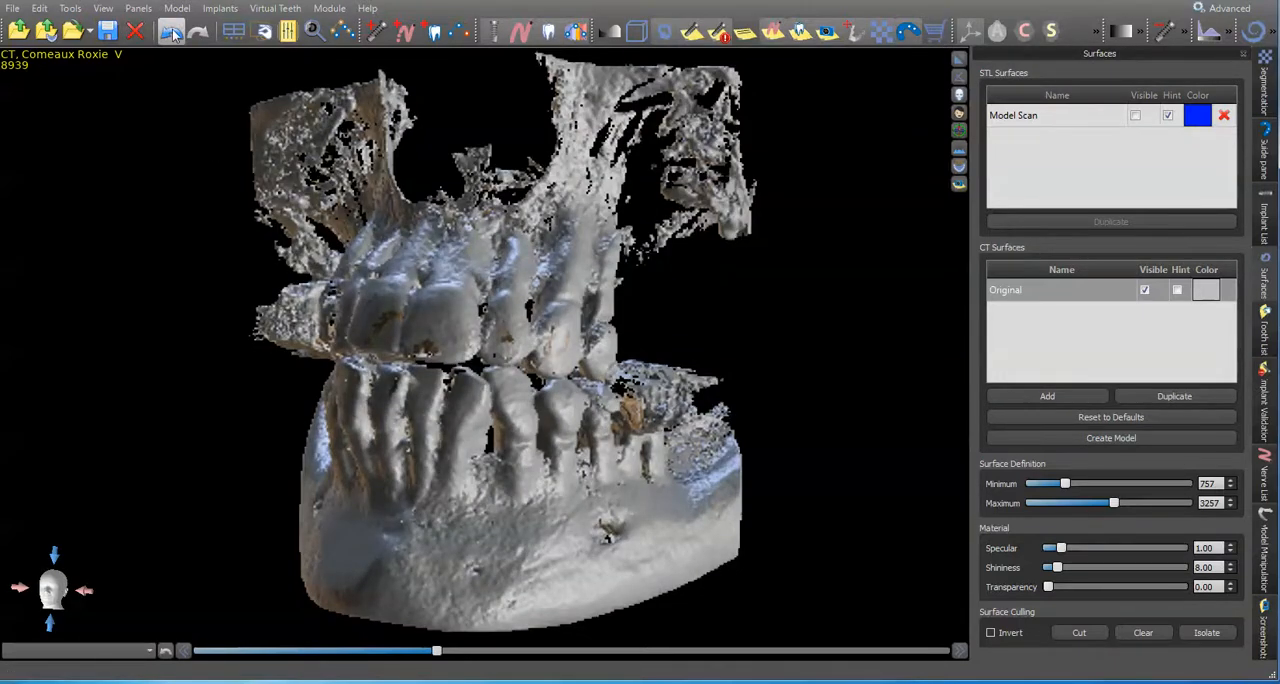
{"action": "left_click", "coordinate": [175, 35]}
Step: Lower the CT surface's minimum density threshold to 449
{"action": "left_click_drag", "start_coordinate": [498, 376], "coordinate": [380, 385]}
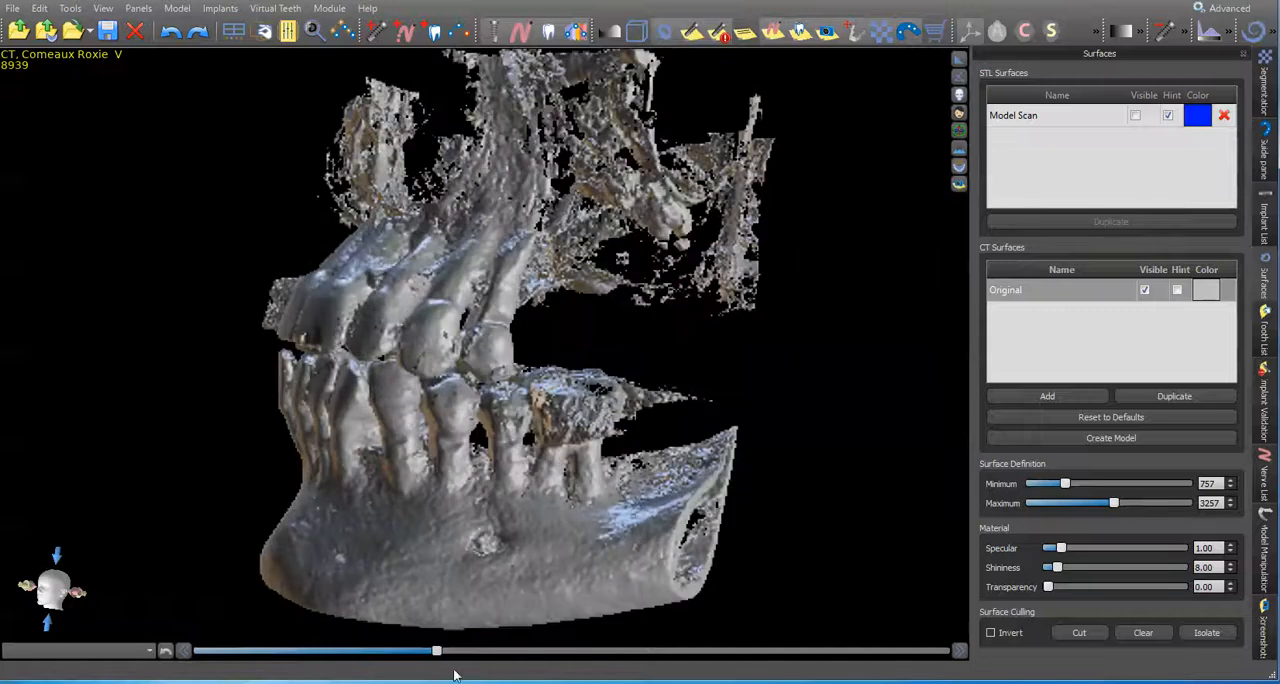
{"action": "left_click_drag", "start_coordinate": [437, 653], "coordinate": [396, 652]}
{"action": "left_click_drag", "start_coordinate": [400, 380], "coordinate": [431, 332]}
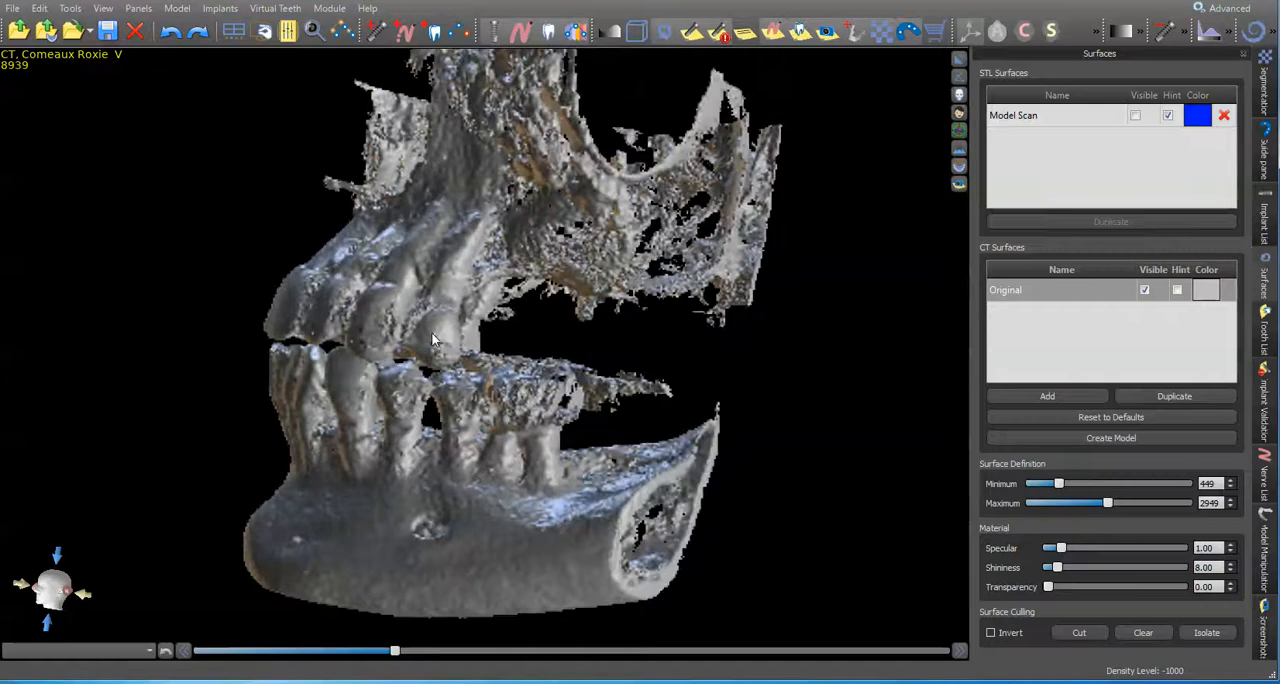
Step: Duplicate the Original CT surface and hide the Original so only the copy is shown
{"action": "left_click", "coordinate": [1117, 292]}
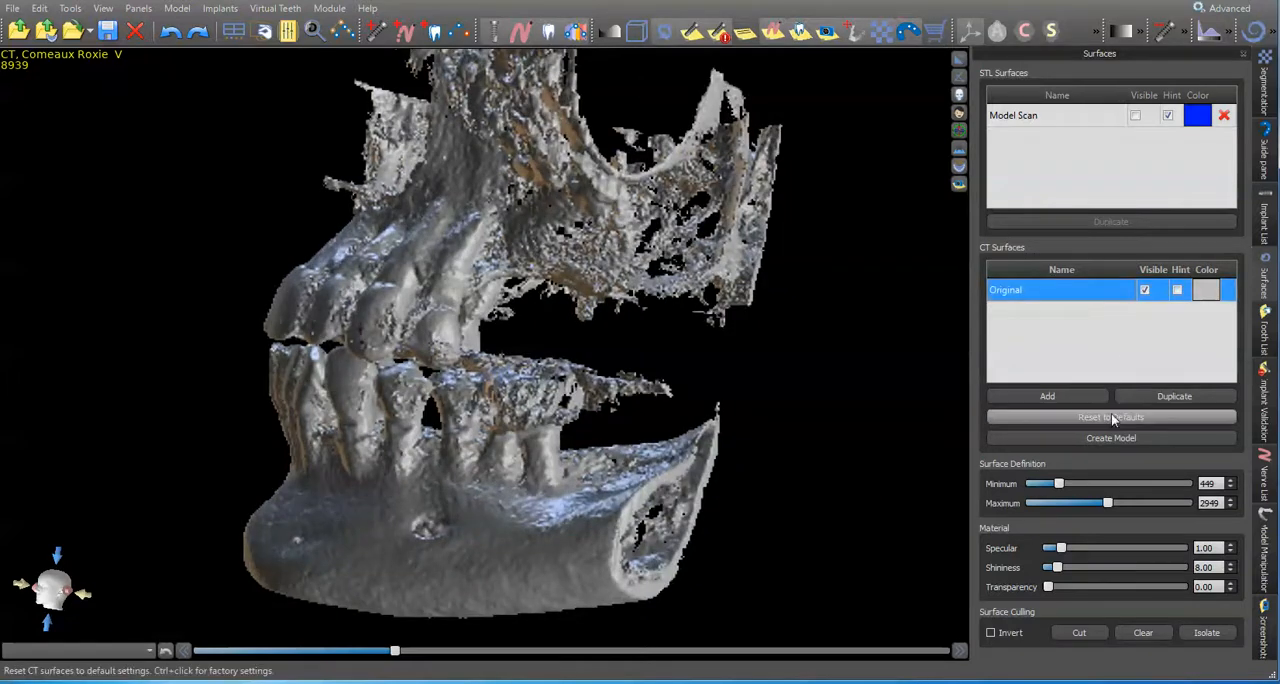
{"action": "left_click", "coordinate": [1141, 397]}
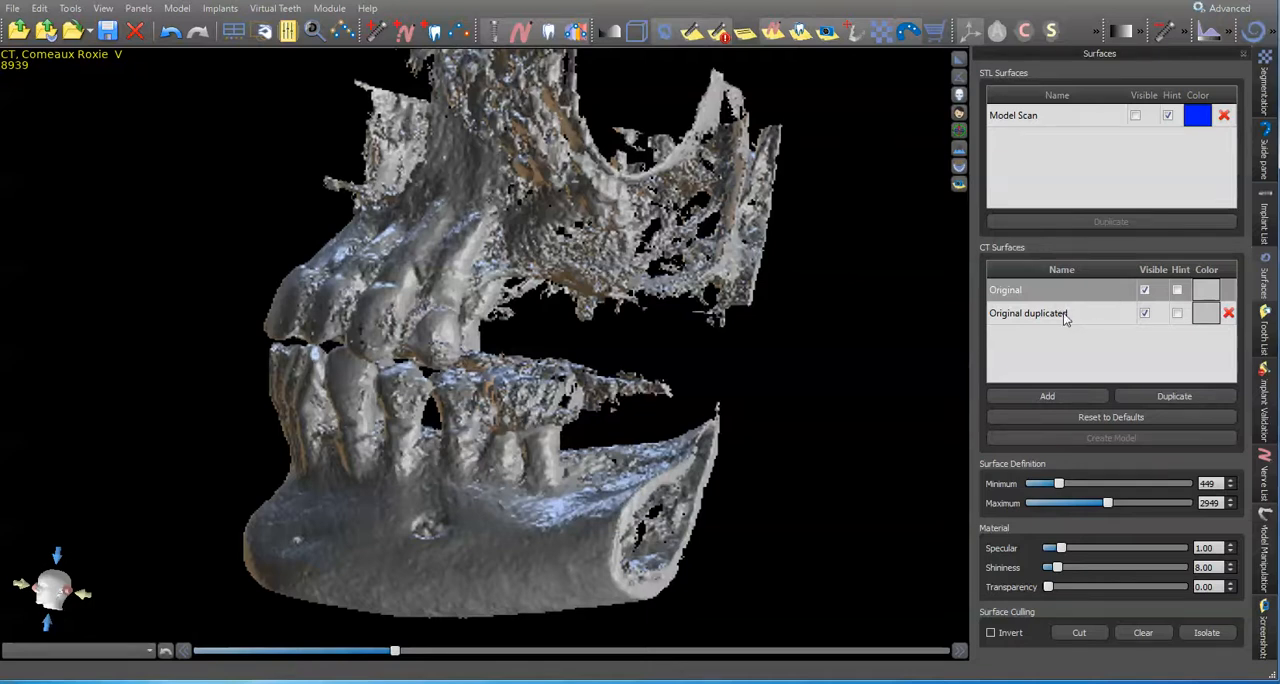
{"action": "left_click", "coordinate": [1065, 316]}
{"action": "left_click", "coordinate": [1144, 290]}
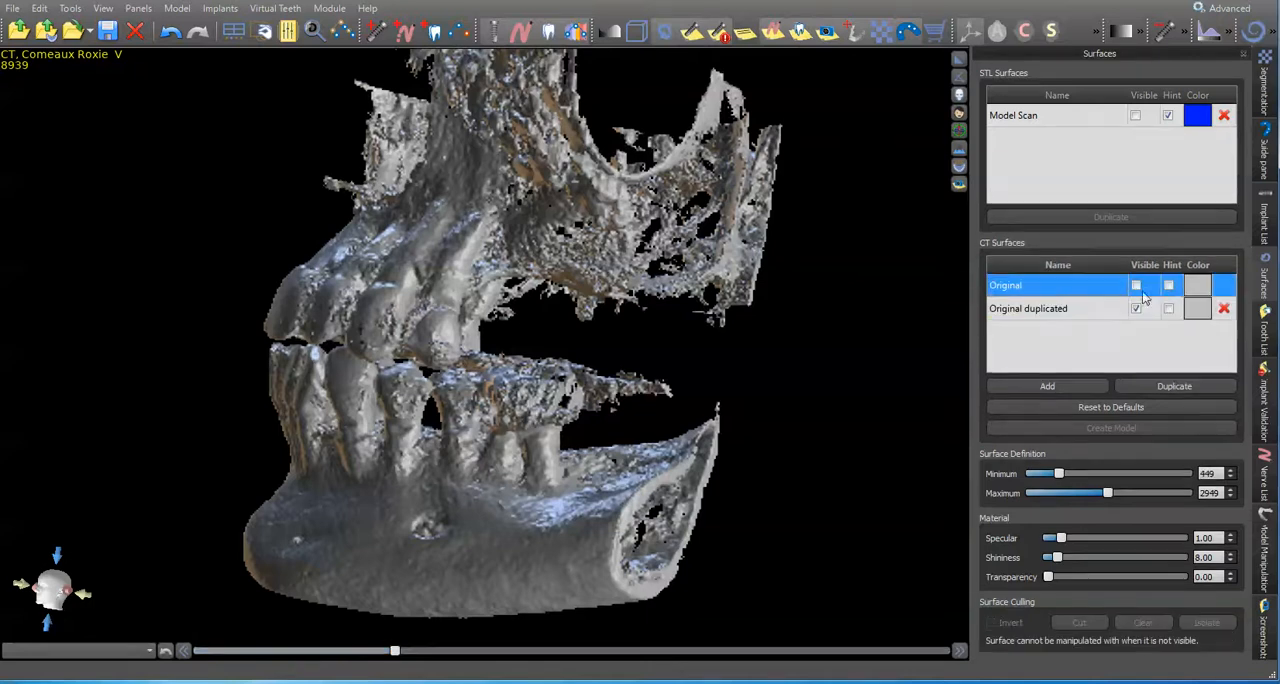
Step: Try to cut the lower jaw and its teeth away from the duplicated CT surface, viewed from behind
{"action": "left_click_drag", "start_coordinate": [382, 449], "coordinate": [596, 350]}
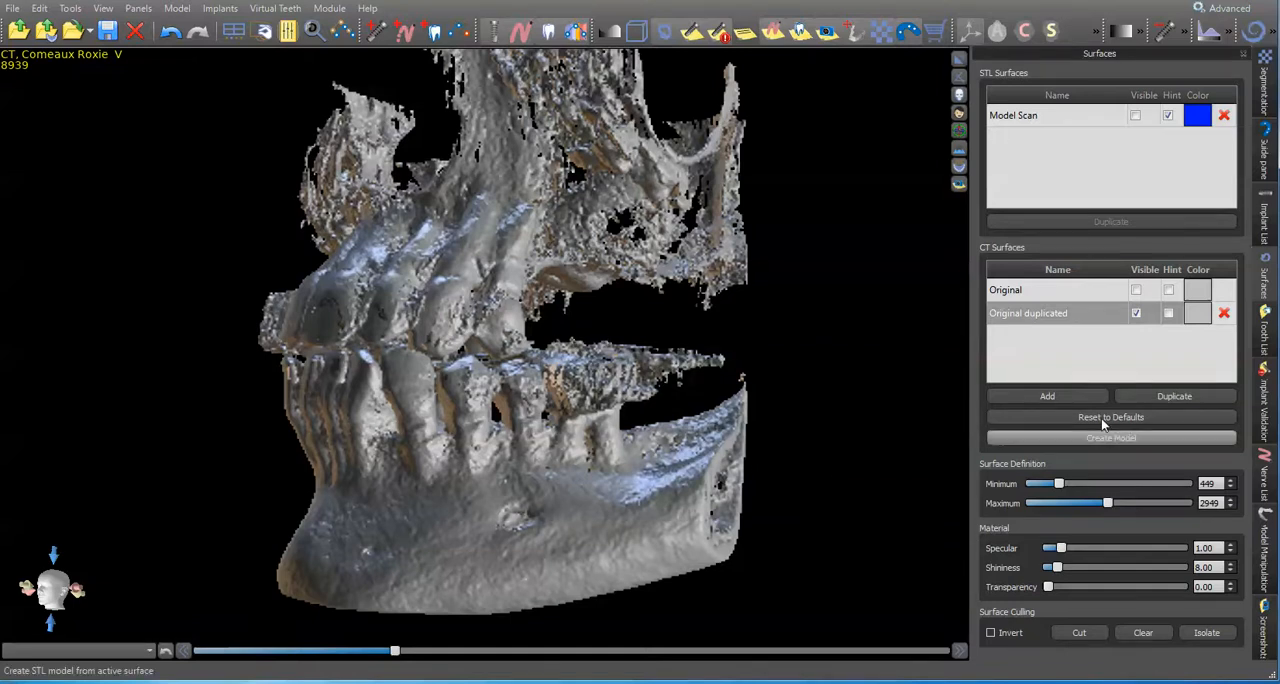
{"action": "left_click_drag", "start_coordinate": [706, 436], "coordinate": [538, 522]}
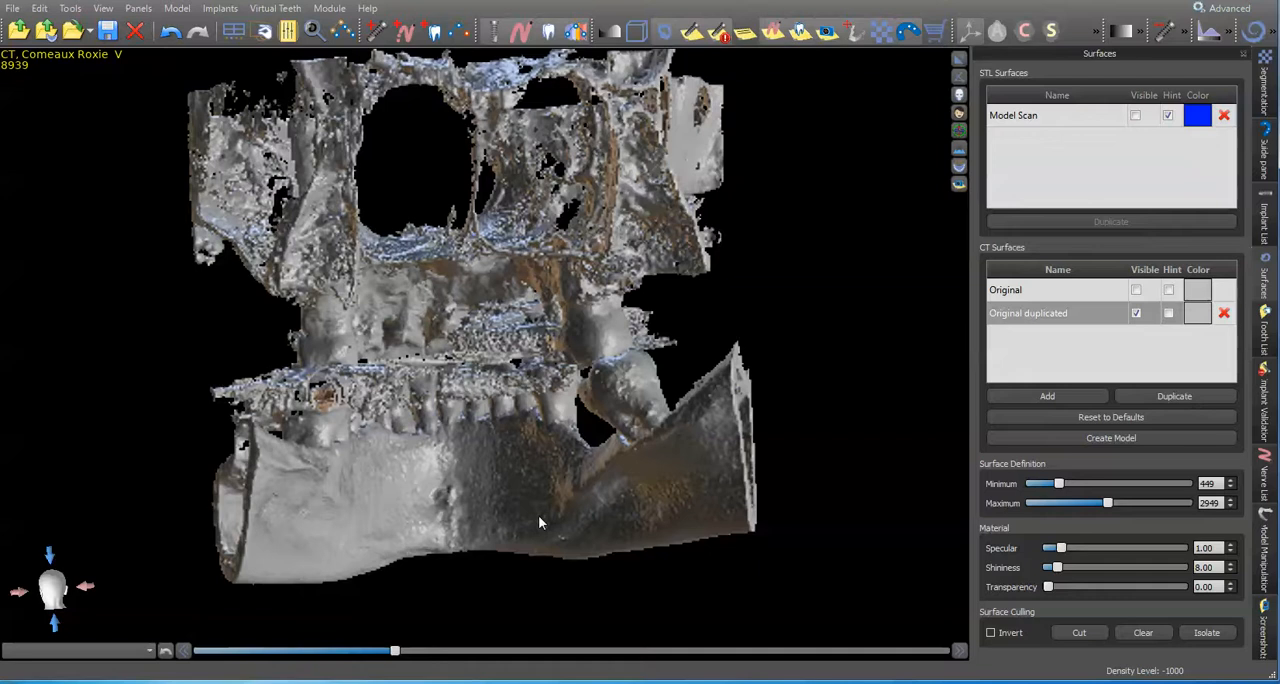
{"action": "left_click", "coordinate": [1079, 632]}
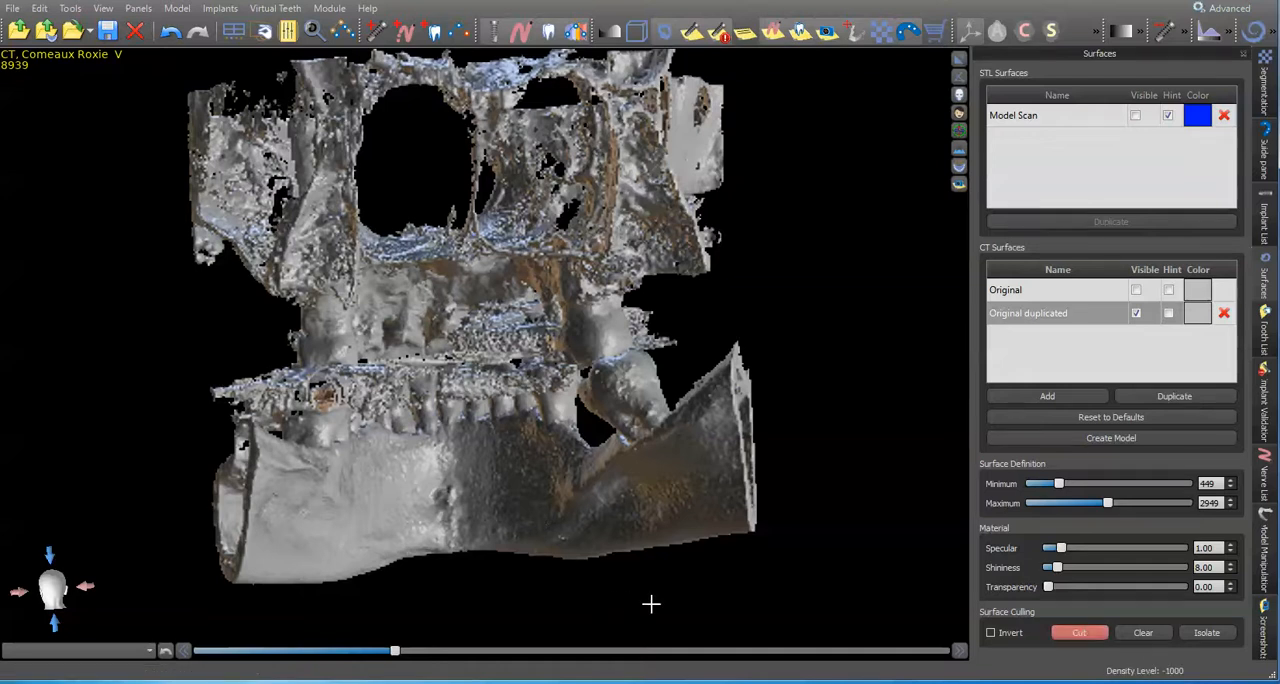
{"action": "mouse_move", "coordinate": [806, 565]}
{"action": "left_mouse_down"}
{"action": "mouse_move", "coordinate": [800, 443]}
{"action": "mouse_move", "coordinate": [743, 334]}
{"action": "mouse_move", "coordinate": [583, 372]}
{"action": "mouse_move", "coordinate": [340, 372]}
{"action": "mouse_move", "coordinate": [205, 410]}
{"action": "mouse_move", "coordinate": [171, 517]}
{"action": "mouse_move", "coordinate": [200, 600]}
{"action": "left_mouse_up"}
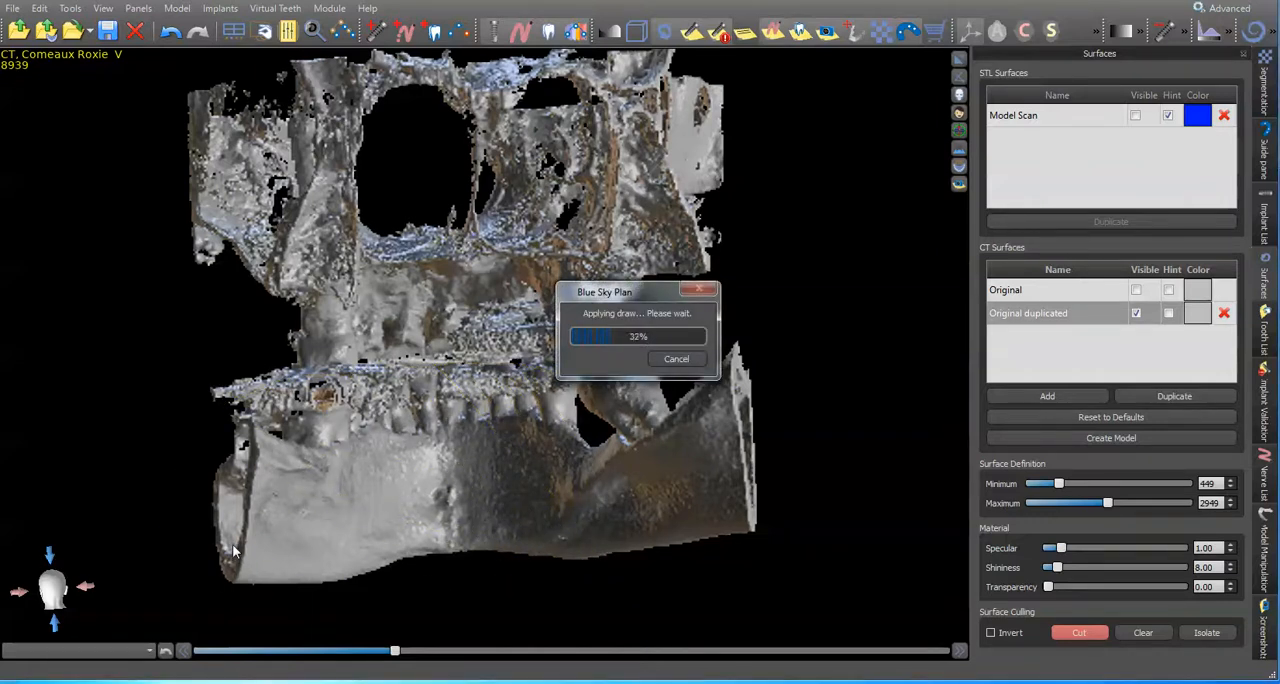
{"action": "mouse_move", "coordinate": [225, 358]}
{"action": "left_mouse_down"}
{"action": "mouse_move", "coordinate": [470, 378]}
{"action": "mouse_move", "coordinate": [771, 432]}
{"action": "mouse_move", "coordinate": [500, 512]}
{"action": "mouse_move", "coordinate": [249, 550]}
{"action": "mouse_move", "coordinate": [118, 411]}
{"action": "left_mouse_up"}
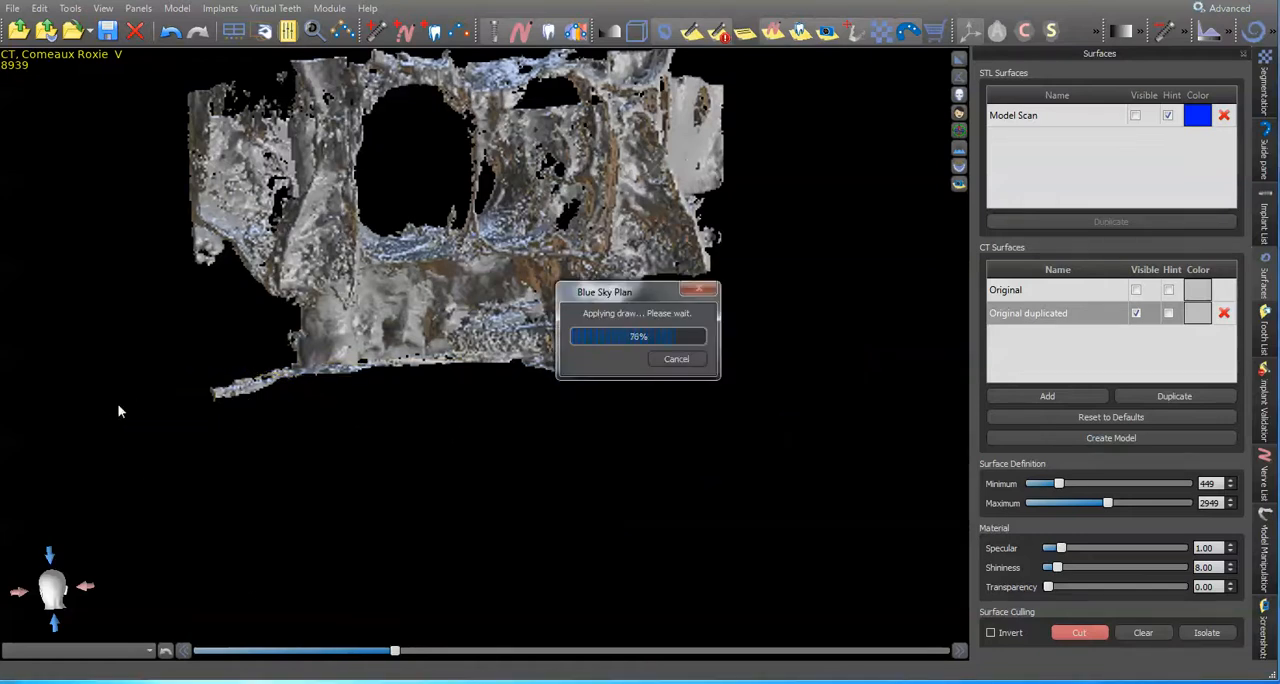
{"action": "left_click", "coordinate": [1093, 628]}
Step: Try a minimum threshold of -515 on the duplicated CT surface, and undo the cut that removed the lower jaw
{"action": "left_click_drag", "start_coordinate": [248, 292], "coordinate": [600, 335]}
{"action": "left_click_drag", "start_coordinate": [402, 391], "coordinate": [539, 543]}
{"action": "scroll", "coordinate": [602, 430], "scroll_direction": "up", "scroll_amount": 5}
{"action": "left_click_drag", "start_coordinate": [450, 450], "coordinate": [597, 329]}
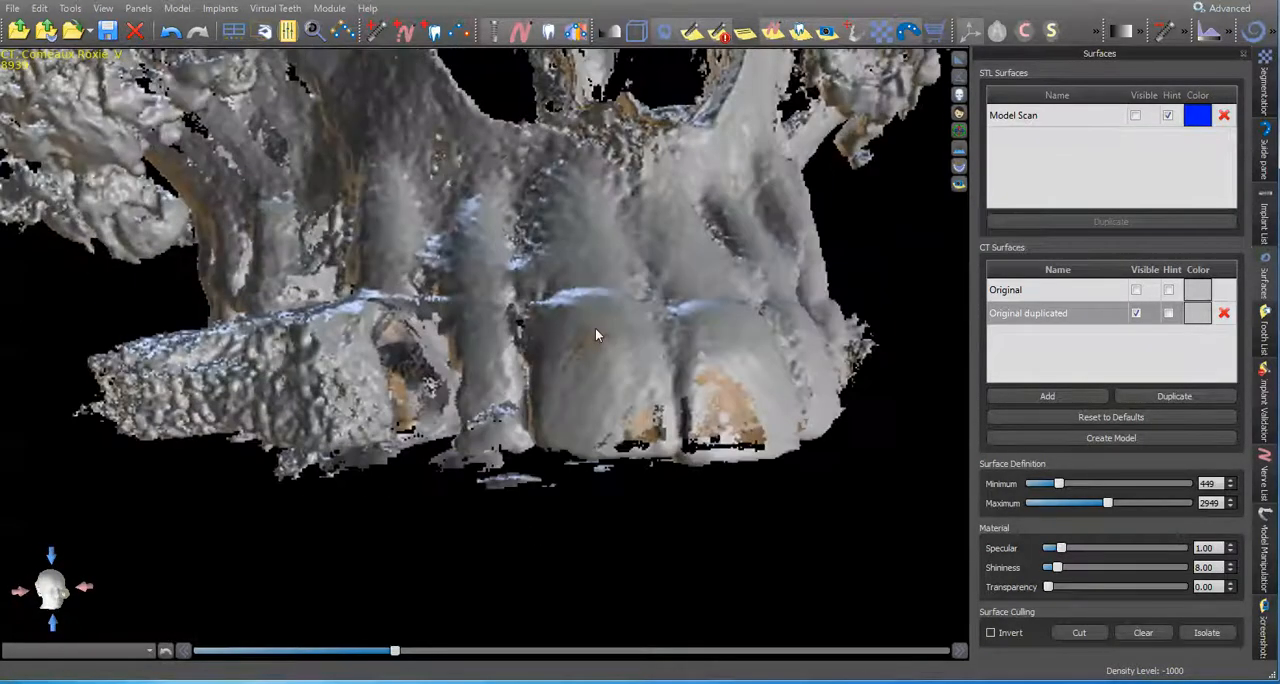
{"action": "left_click_drag", "start_coordinate": [392, 652], "coordinate": [264, 628]}
{"action": "left_click_drag", "start_coordinate": [522, 470], "coordinate": [515, 567]}
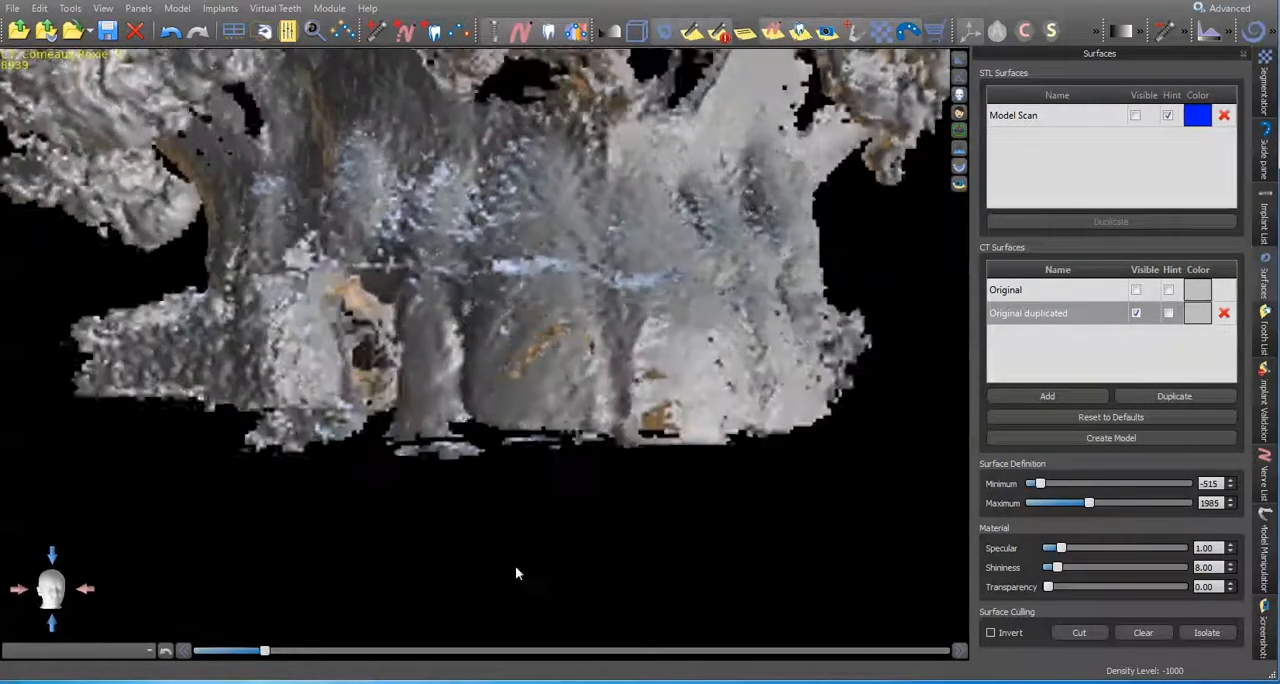
{"action": "left_click", "coordinate": [176, 43]}
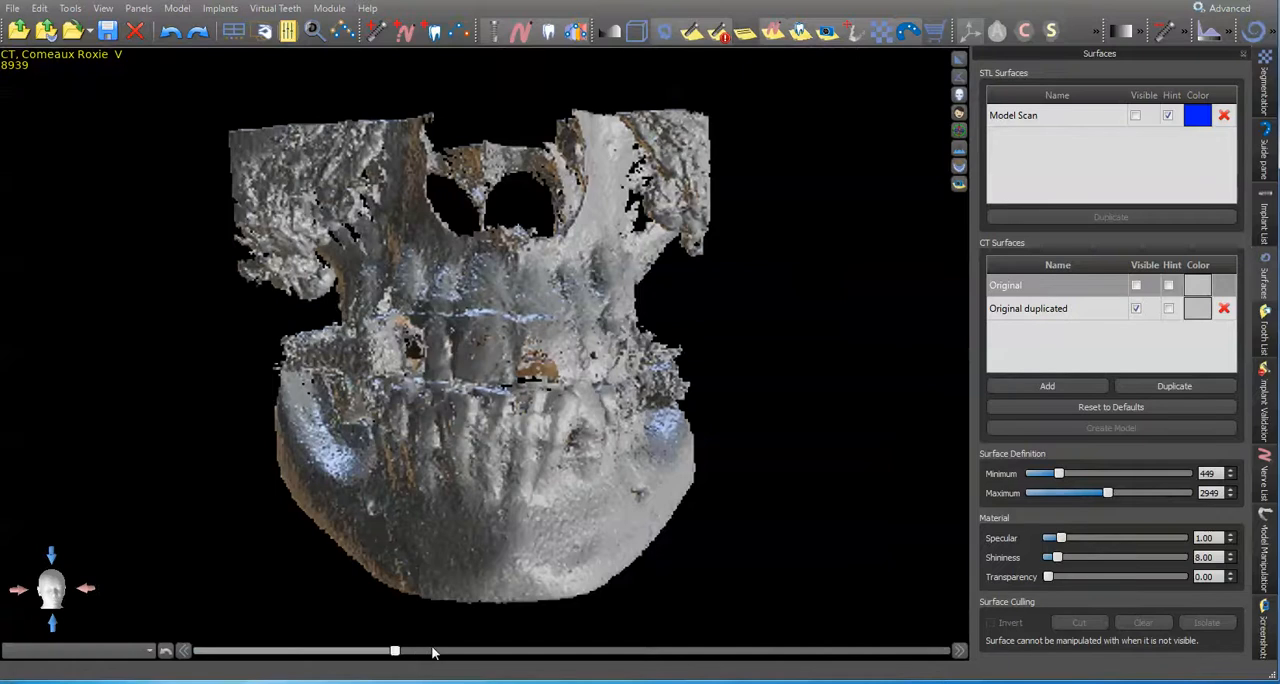
Step: Set the duplicated CT surface's minimum density threshold to -441
{"action": "left_click", "coordinate": [1098, 311]}
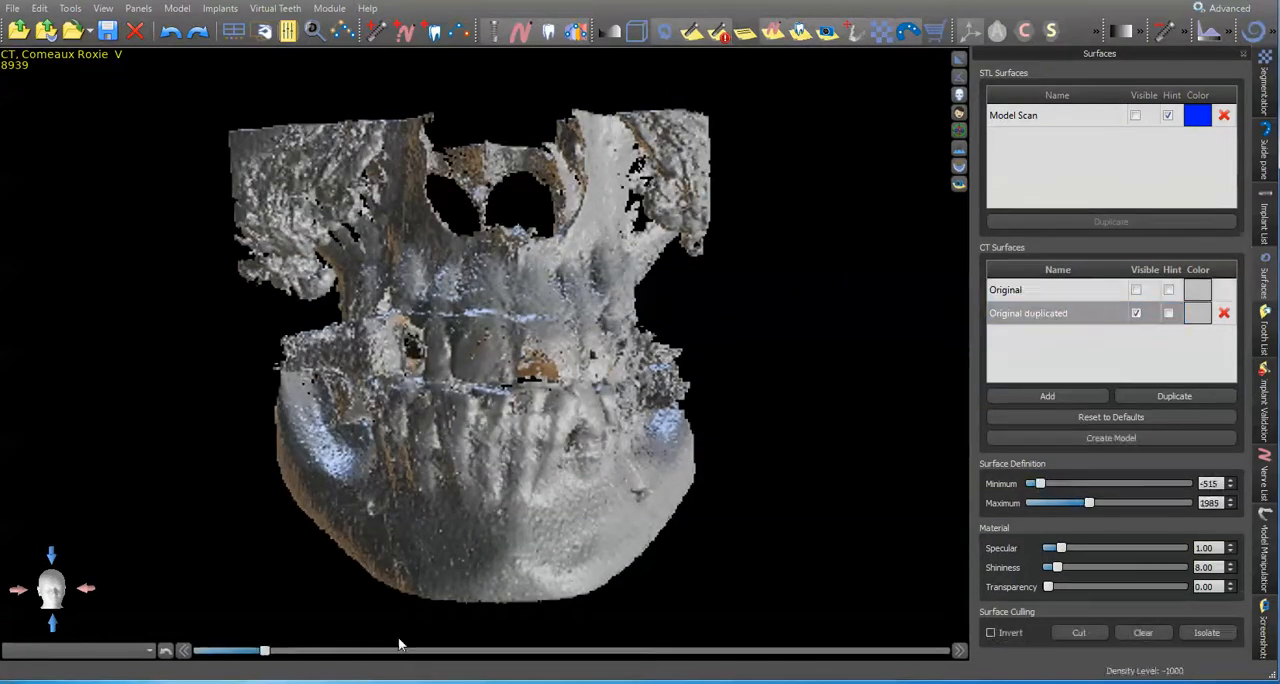
{"action": "mouse_move", "coordinate": [266, 652]}
{"action": "left_mouse_down"}
{"action": "mouse_move", "coordinate": [466, 652]}
{"action": "mouse_move", "coordinate": [212, 650]}
{"action": "mouse_move", "coordinate": [829, 650]}
{"action": "mouse_move", "coordinate": [274, 650]}
{"action": "left_mouse_up"}
{"action": "left_click_drag", "start_coordinate": [869, 411], "coordinate": [478, 405]}
Step: Cut the lower jaw and lower teeth away from the duplicated CT surface along the biting line
{"action": "left_click", "coordinate": [1079, 632]}
{"action": "mouse_move", "coordinate": [753, 497]}
{"action": "left_mouse_down"}
{"action": "mouse_move", "coordinate": [720, 391]}
{"action": "mouse_move", "coordinate": [662, 368]}
{"action": "mouse_move", "coordinate": [549, 358]}
{"action": "left_mouse_up"}
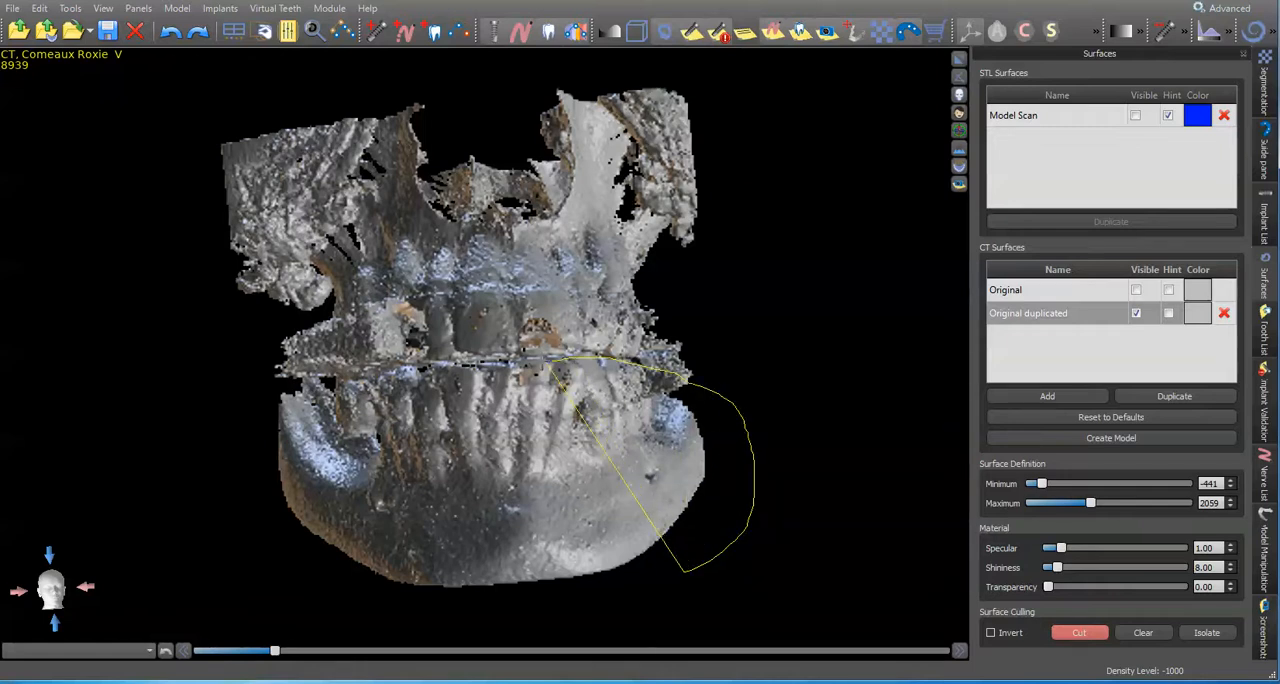
{"action": "mouse_move", "coordinate": [455, 367]}
{"action": "left_mouse_down"}
{"action": "mouse_move", "coordinate": [271, 380]}
{"action": "mouse_move", "coordinate": [481, 590]}
{"action": "mouse_move", "coordinate": [563, 603]}
{"action": "left_mouse_up"}
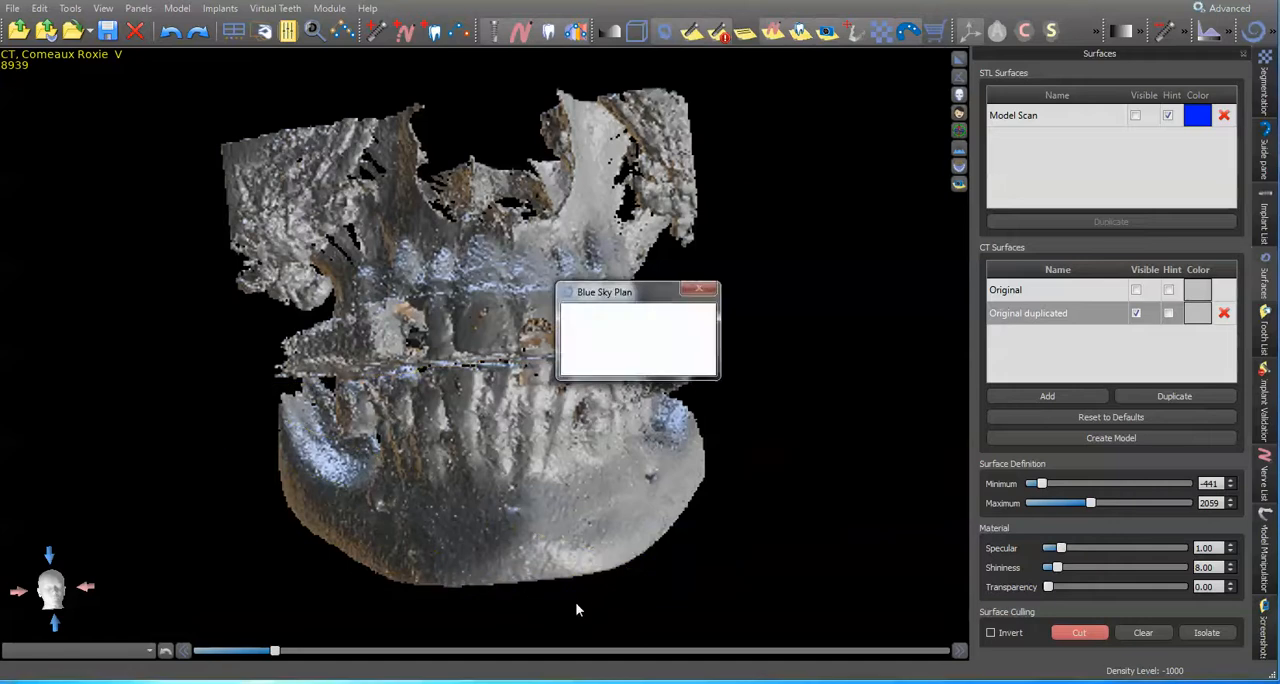
{"action": "mouse_move", "coordinate": [563, 537]}
{"action": "left_mouse_down"}
{"action": "mouse_move", "coordinate": [522, 330]}
{"action": "mouse_move", "coordinate": [519, 424]}
{"action": "left_mouse_up"}
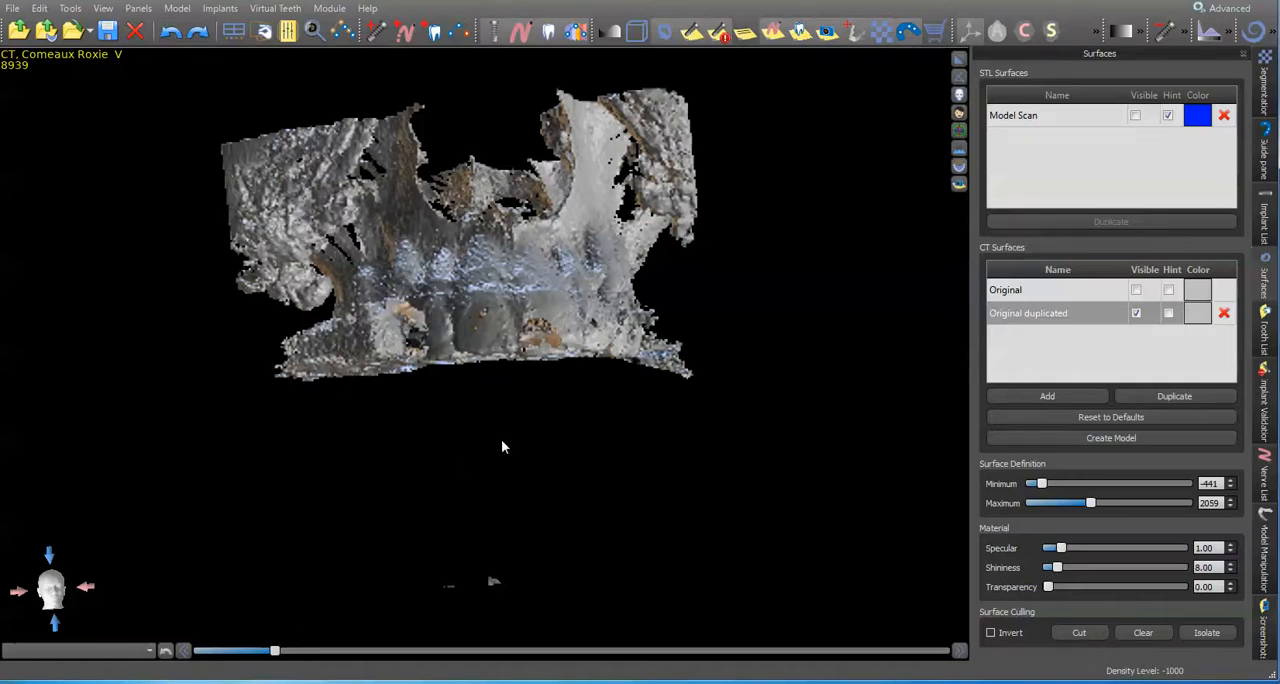
{"action": "left_click_drag", "start_coordinate": [578, 487], "coordinate": [940, 340]}
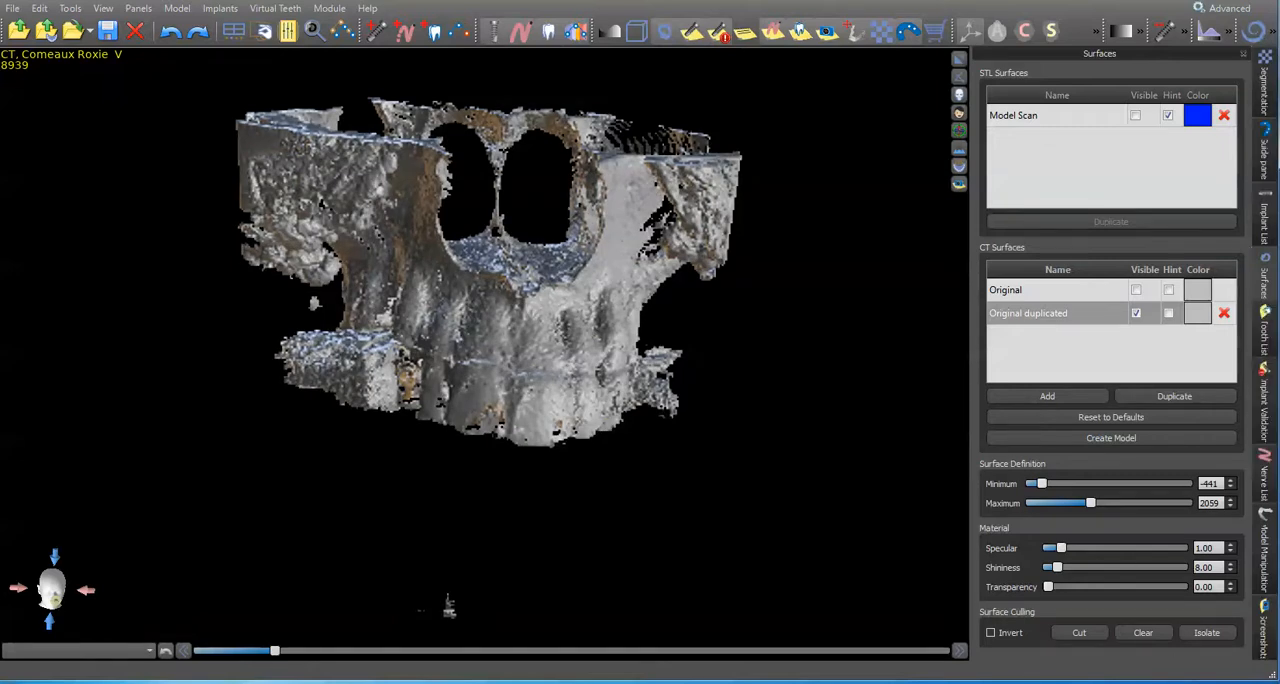
Step: Start a point-based alignment of the Model Scan and turn both models to show their biting surfaces
{"action": "left_click", "coordinate": [1266, 577]}
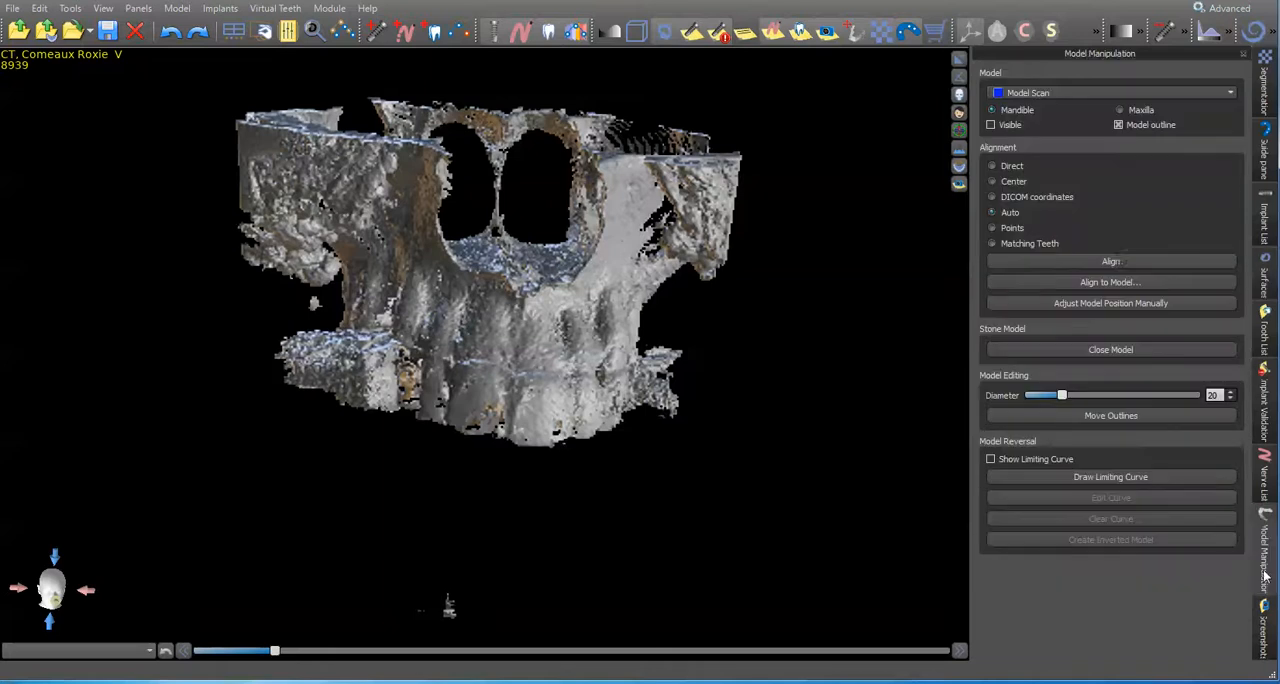
{"action": "left_click", "coordinate": [1112, 264]}
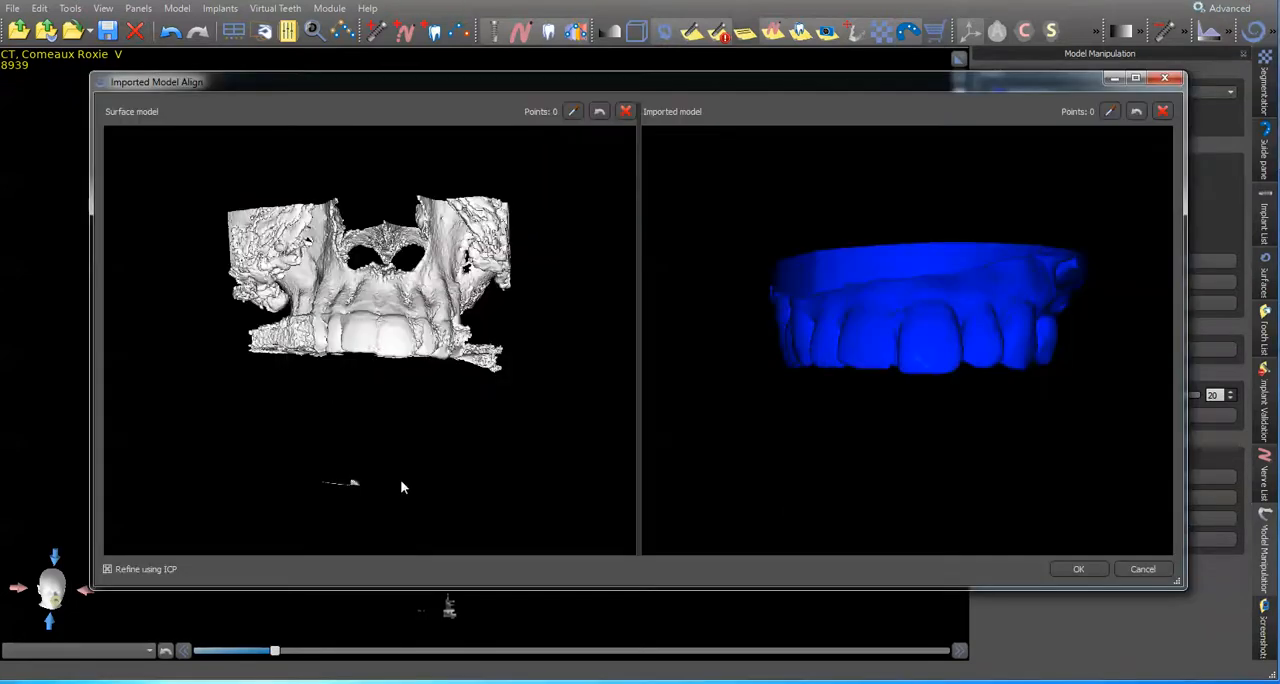
{"action": "left_click_drag", "start_coordinate": [400, 487], "coordinate": [378, 325]}
{"action": "left_click_drag", "start_coordinate": [922, 428], "coordinate": [838, 378]}
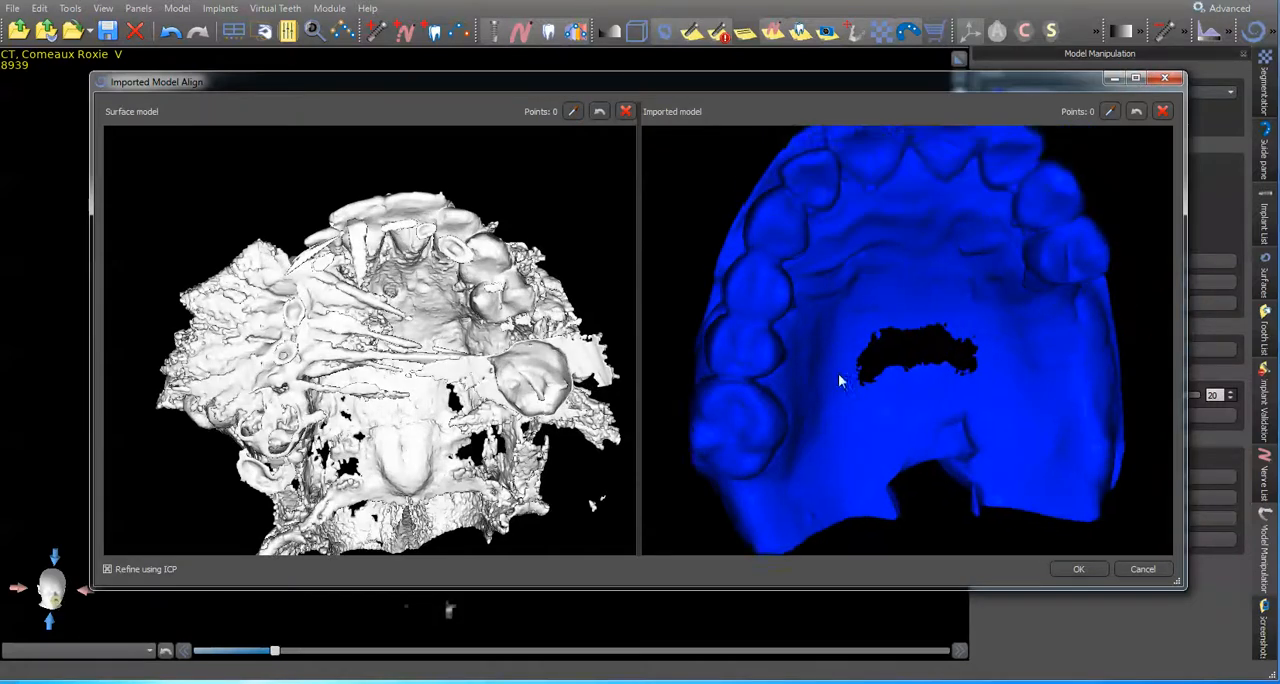
Step: Place four alignment points along the upper front teeth on the CT surface model and the first two on the imported model
{"action": "middle_click_drag", "start_coordinate": [838, 376], "coordinate": [812, 408]}
{"action": "left_click_drag", "start_coordinate": [455, 340], "coordinate": [415, 315]}
{"action": "scroll", "coordinate": [415, 312], "scroll_direction": "up", "scroll_amount": 4}
{"action": "middle_click_drag", "start_coordinate": [415, 312], "coordinate": [343, 364]}
{"action": "left_click_drag", "start_coordinate": [345, 366], "coordinate": [460, 233]}
{"action": "left_click_drag", "start_coordinate": [843, 262], "coordinate": [917, 266]}
{"action": "middle_click_drag", "start_coordinate": [919, 294], "coordinate": [905, 324]}
{"action": "left_click_drag", "start_coordinate": [300, 190], "coordinate": [309, 229]}
{"action": "middle_click_drag", "start_coordinate": [309, 229], "coordinate": [321, 283]}
{"action": "scroll", "coordinate": [321, 283], "scroll_direction": "up", "scroll_amount": 5}
{"action": "left_click_drag", "start_coordinate": [323, 289], "coordinate": [347, 322]}
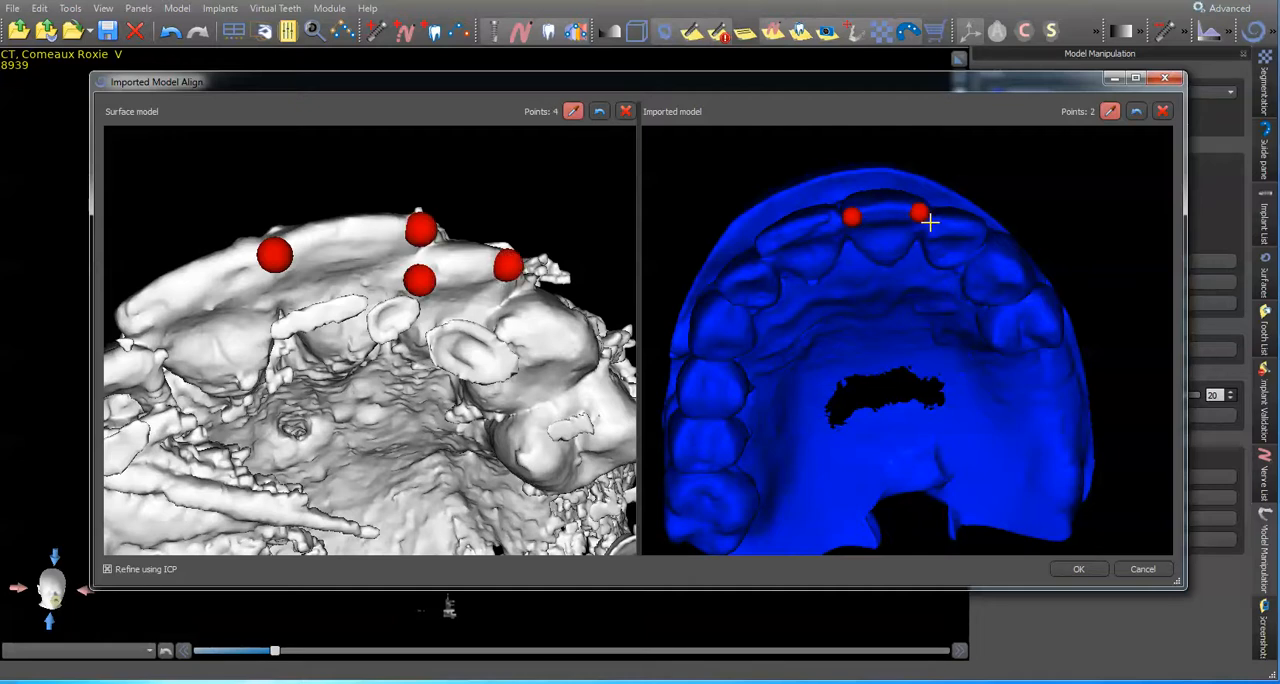
Step: Add points on the canine and the tooth behind it on the CT surface, and bring the imported model to five matching points
{"action": "left_click_drag", "start_coordinate": [526, 402], "coordinate": [501, 293]}
{"action": "left_click_drag", "start_coordinate": [527, 353], "coordinate": [559, 267]}
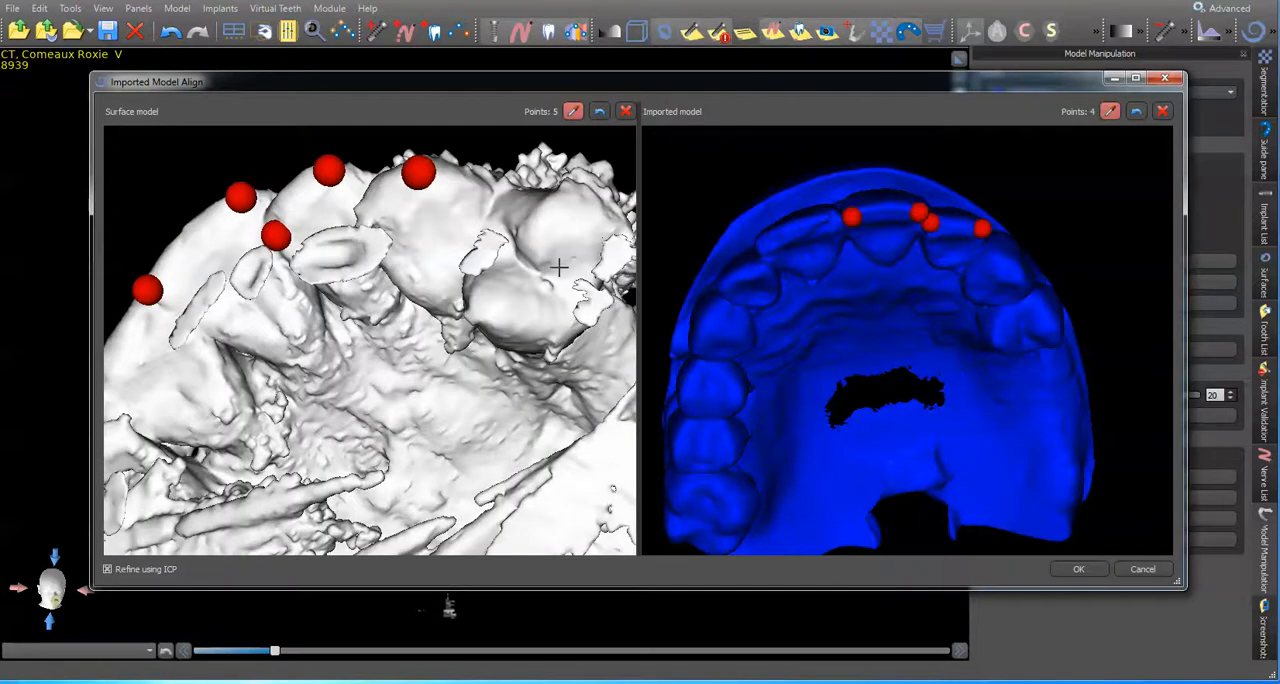
{"action": "left_click_drag", "start_coordinate": [1010, 282], "coordinate": [936, 293]}
{"action": "scroll", "coordinate": [941, 251], "scroll_direction": "up", "scroll_amount": 3}
{"action": "left_click", "coordinate": [975, 213]}
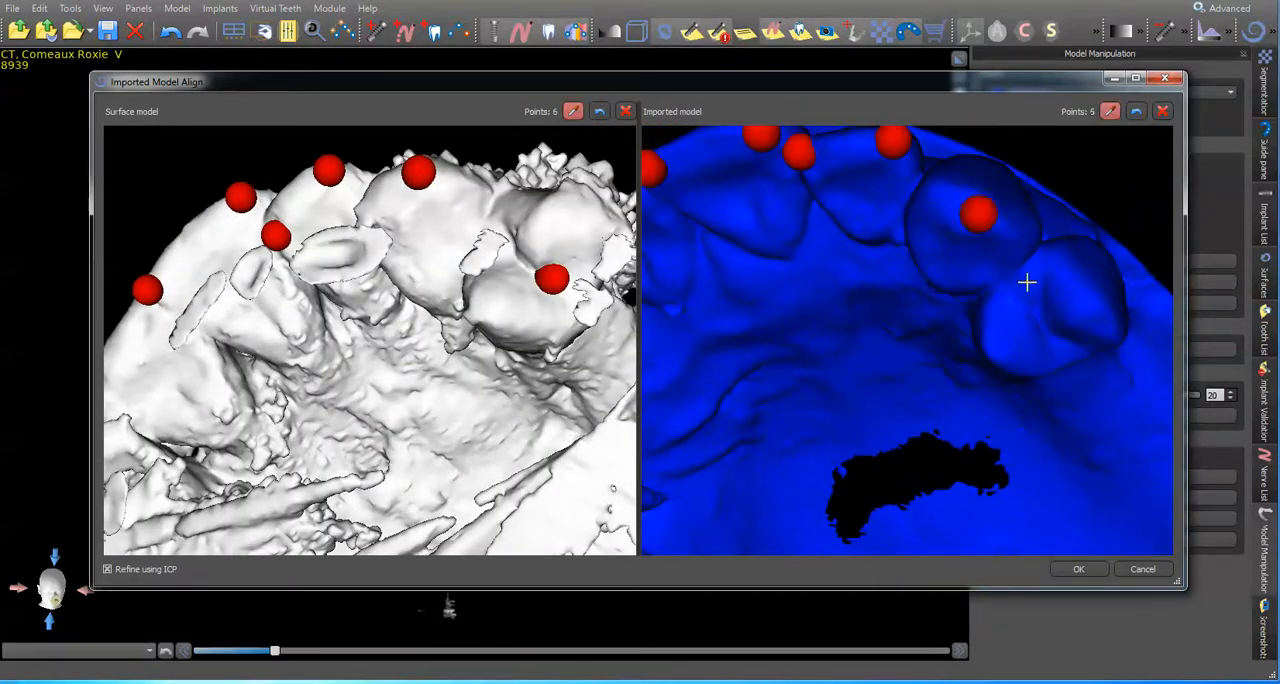
Step: Place the sixth alignment point on the tooth behind the canine on the imported model
{"action": "left_click_drag", "start_coordinate": [1057, 335], "coordinate": [1007, 247]}
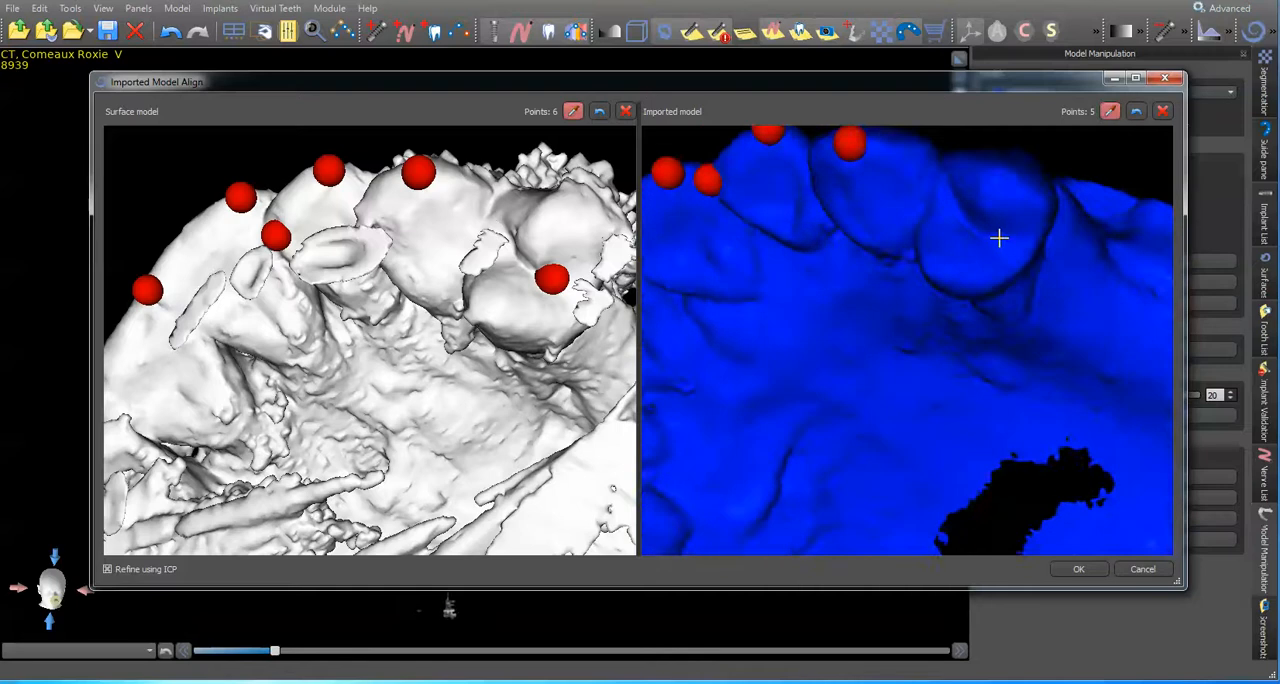
{"action": "scroll", "coordinate": [1000, 247], "scroll_direction": "down", "scroll_amount": 2}
{"action": "left_click_drag", "start_coordinate": [757, 300], "coordinate": [882, 388]}
Step: Add a seventh pair of matching points on the inner face of the lateral incisor on both models
{"action": "left_click_drag", "start_coordinate": [412, 262], "coordinate": [440, 190]}
{"action": "left_click_drag", "start_coordinate": [1012, 540], "coordinate": [891, 473]}
{"action": "scroll", "coordinate": [888, 467], "scroll_direction": "up", "scroll_amount": 3}
{"action": "middle_click_drag", "start_coordinate": [876, 409], "coordinate": [913, 474]}
{"action": "mouse_move", "coordinate": [405, 346]}
{"action": "left_mouse_down"}
{"action": "mouse_move", "coordinate": [458, 361]}
{"action": "mouse_move", "coordinate": [396, 200]}
{"action": "left_mouse_up"}
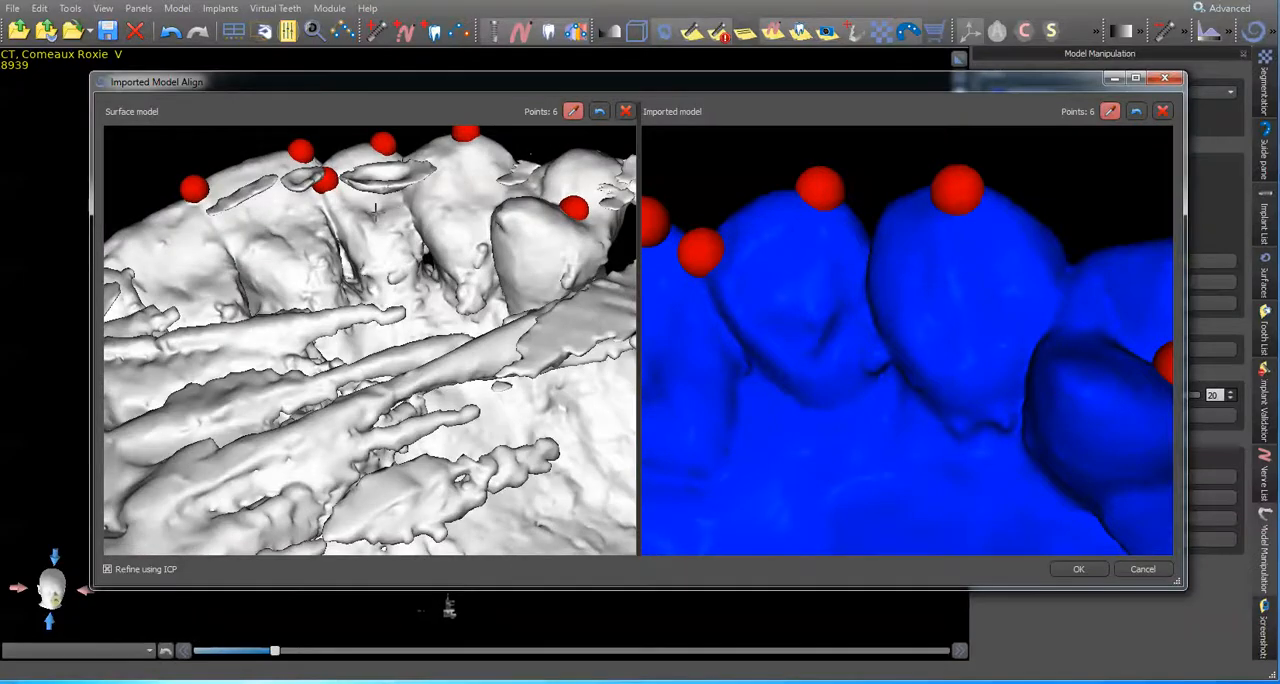
{"action": "left_click", "coordinate": [820, 322]}
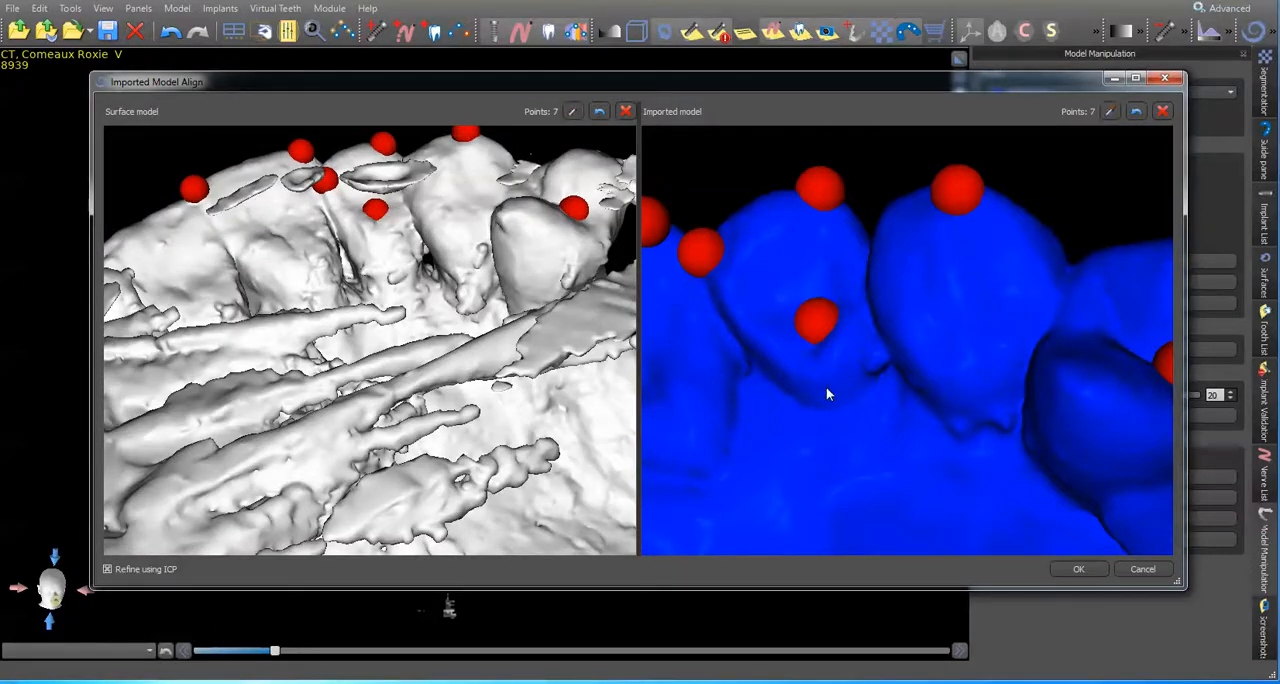
Step: Place two alignment points at the biting-edge corners of the opposite lateral incisor on the imported model
{"action": "key", "text": "space"}
{"action": "left_click_drag", "start_coordinate": [885, 405], "coordinate": [843, 437]}
{"action": "mouse_move", "coordinate": [345, 385]}
{"action": "left_mouse_down"}
{"action": "mouse_move", "coordinate": [465, 420]}
{"action": "mouse_move", "coordinate": [490, 443]}
{"action": "mouse_move", "coordinate": [499, 404]}
{"action": "mouse_move", "coordinate": [560, 395]}
{"action": "left_mouse_up"}
{"action": "left_click_drag", "start_coordinate": [1050, 345], "coordinate": [966, 270]}
{"action": "left_click_drag", "start_coordinate": [335, 195], "coordinate": [348, 264]}
{"action": "left_click_drag", "start_coordinate": [800, 371], "coordinate": [930, 300]}
{"action": "scroll", "coordinate": [308, 334], "scroll_direction": "up", "scroll_amount": 5}
{"action": "scroll", "coordinate": [308, 334], "scroll_direction": "down", "scroll_amount": 7}
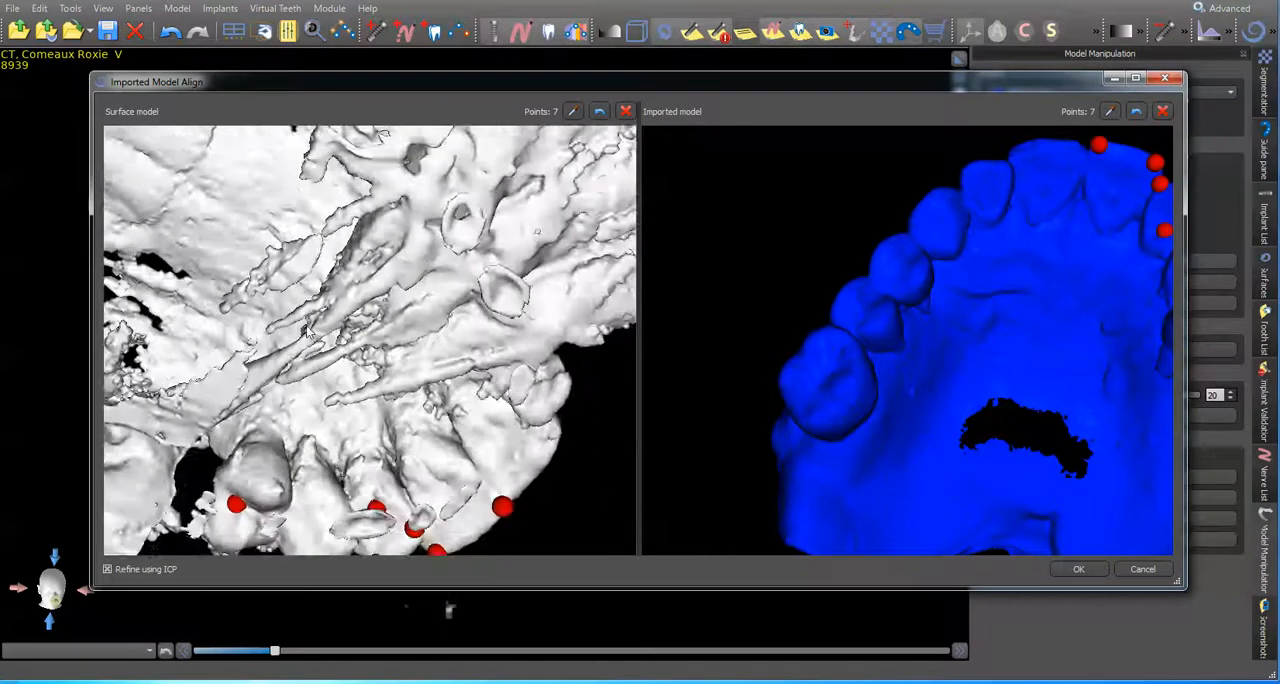
{"action": "left_click_drag", "start_coordinate": [373, 228], "coordinate": [476, 330]}
{"action": "scroll", "coordinate": [293, 305], "scroll_direction": "up", "scroll_amount": 5}
{"action": "left_click_drag", "start_coordinate": [970, 238], "coordinate": [880, 336]}
{"action": "scroll", "coordinate": [823, 366], "scroll_direction": "up", "scroll_amount": 5}
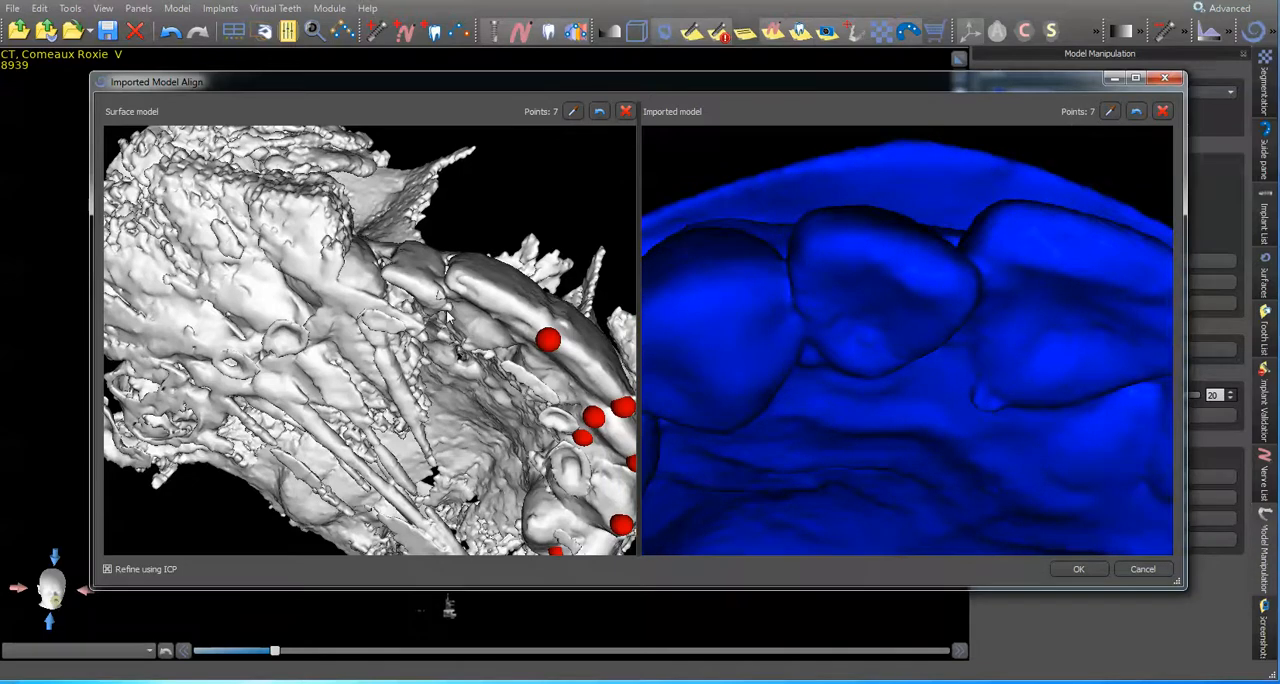
{"action": "scroll", "coordinate": [447, 316], "scroll_direction": "up", "scroll_amount": 5}
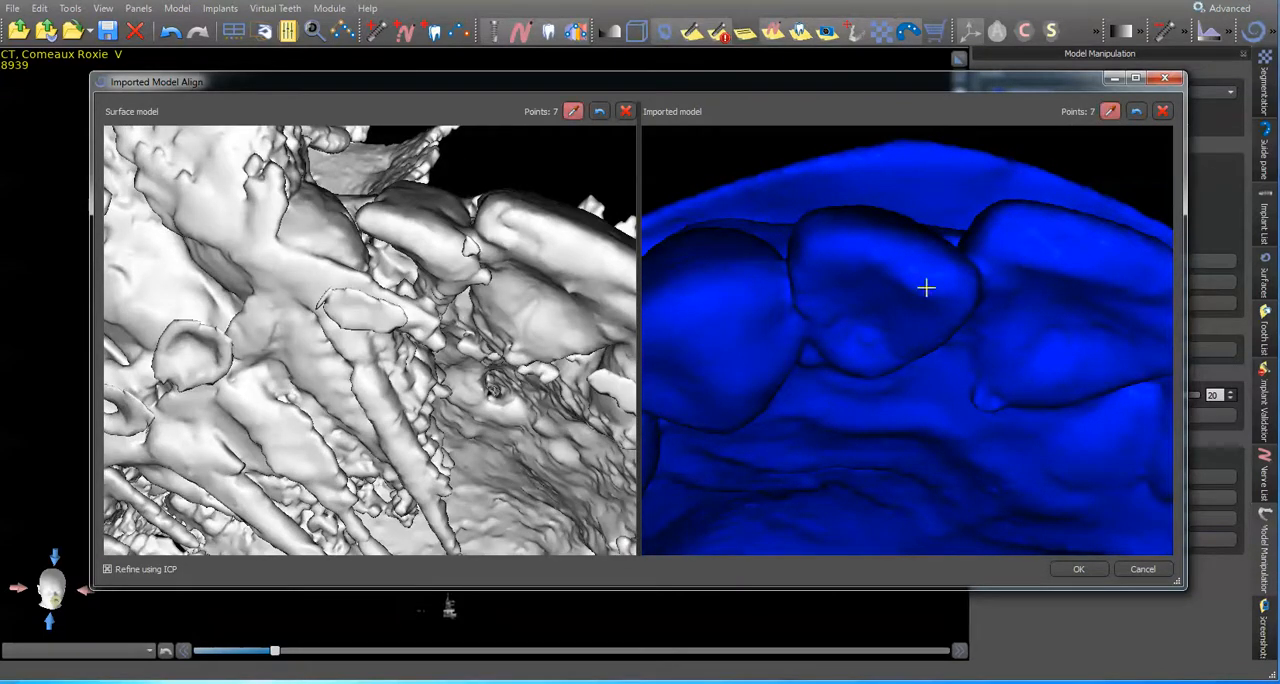
{"action": "left_click", "coordinate": [960, 283]}
{"action": "left_click", "coordinate": [823, 237]}
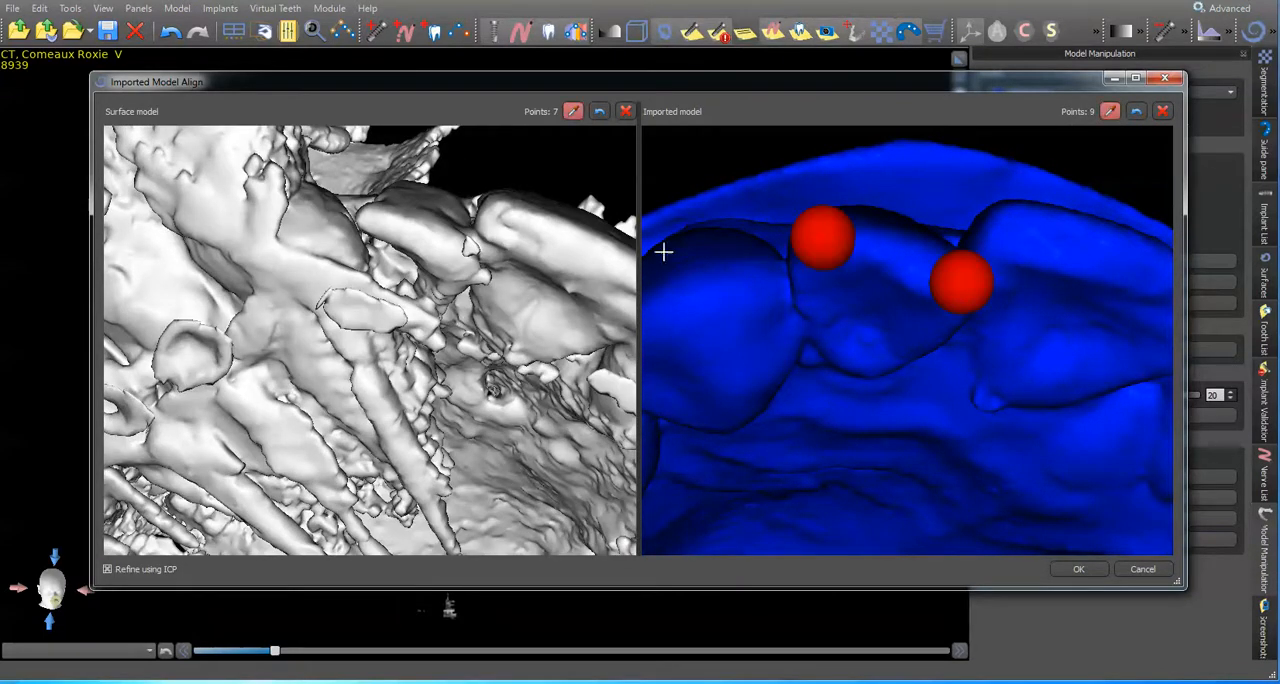
Step: Match the lateral incisor points on the CT surface, add a pair on the adjacent central incisor's edge corner, and run the alignment
{"action": "left_click", "coordinate": [464, 263]}
{"action": "left_click", "coordinate": [367, 217]}
{"action": "left_click", "coordinate": [499, 213]}
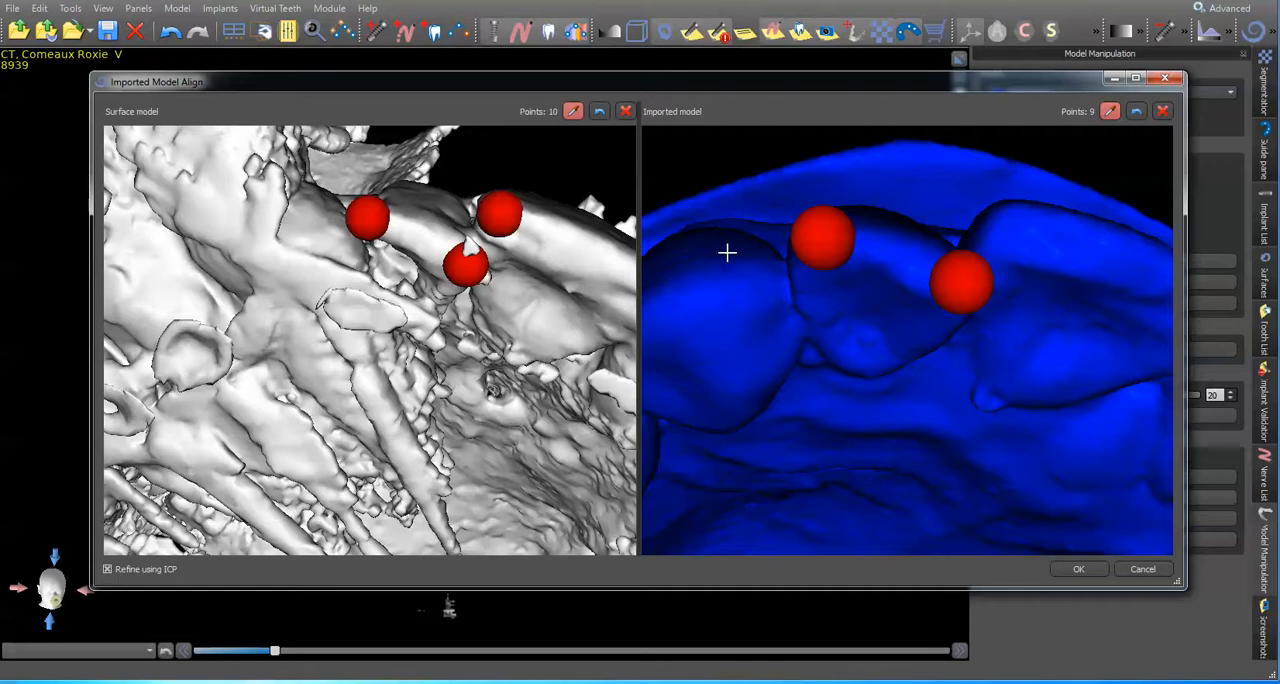
{"action": "left_click", "coordinate": [1016, 233]}
{"action": "left_click", "coordinate": [1066, 567]}
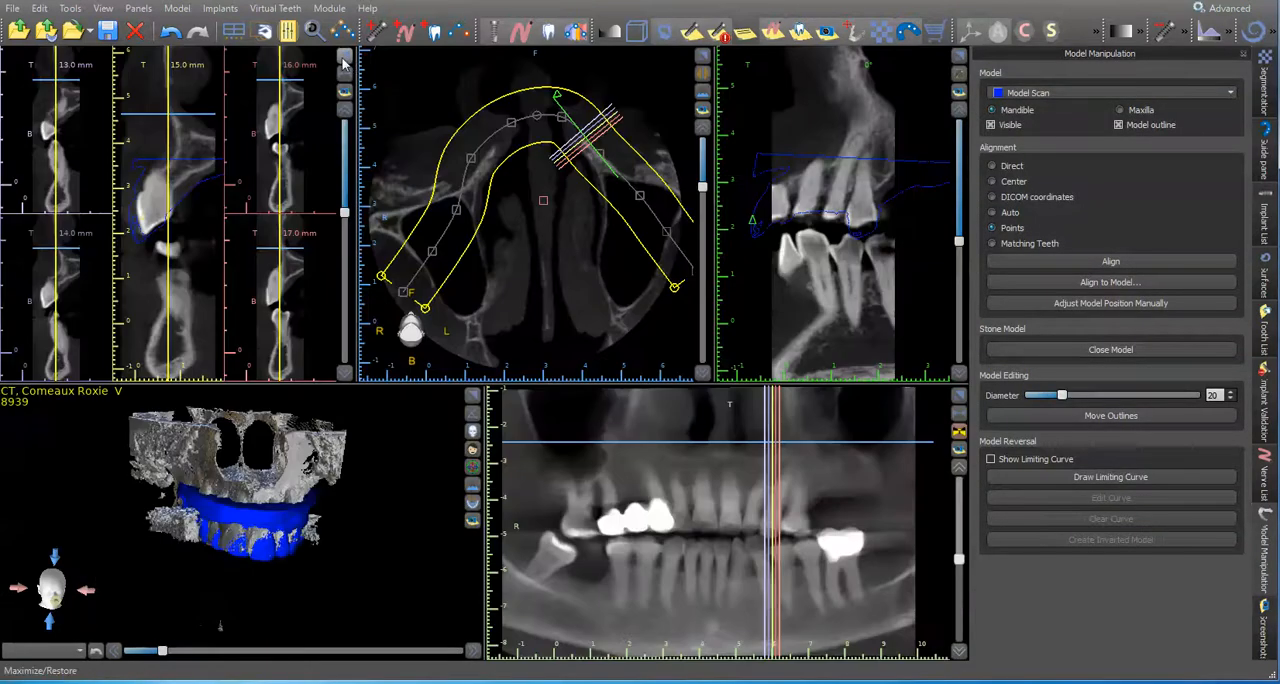
Step: Check the Model Scan outline against the upper teeth in the enlarged cross-sections
{"action": "left_click", "coordinate": [343, 62]}
{"action": "scroll", "coordinate": [545, 370], "scroll_direction": "up", "scroll_amount": 9}
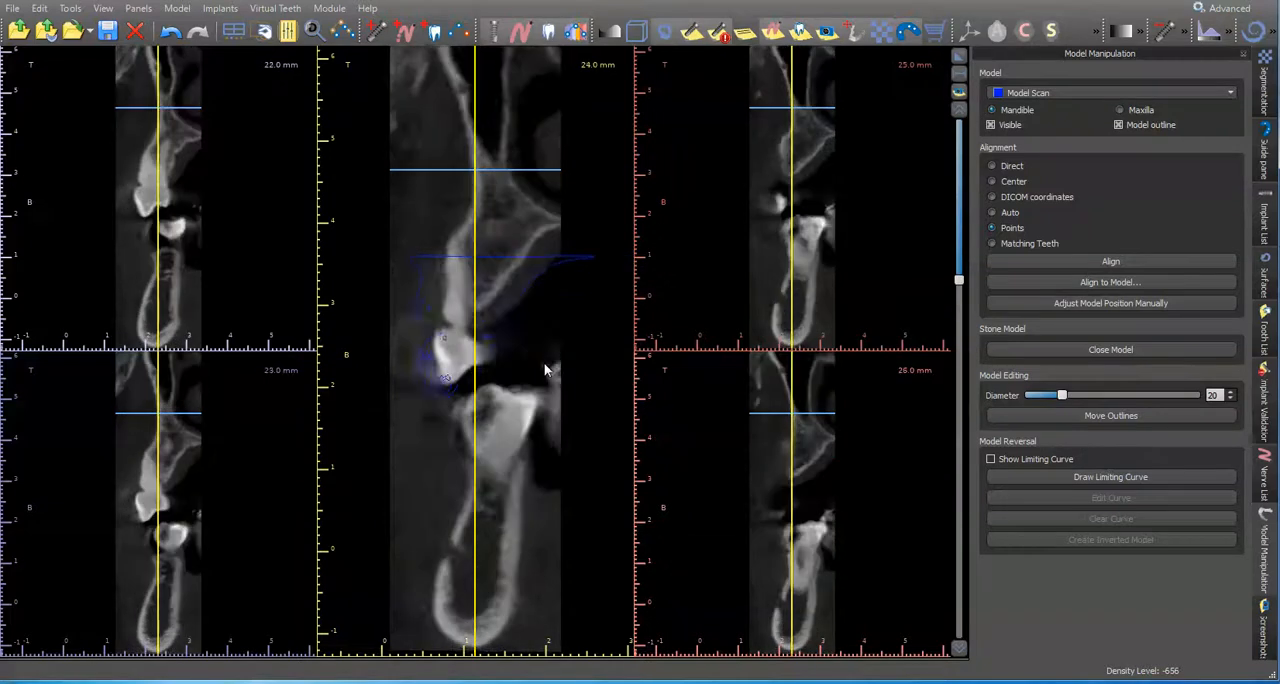
{"action": "scroll", "coordinate": [545, 370], "scroll_direction": "down", "scroll_amount": 8}
{"action": "scroll", "coordinate": [544, 371], "scroll_direction": "up", "scroll_amount": 5}
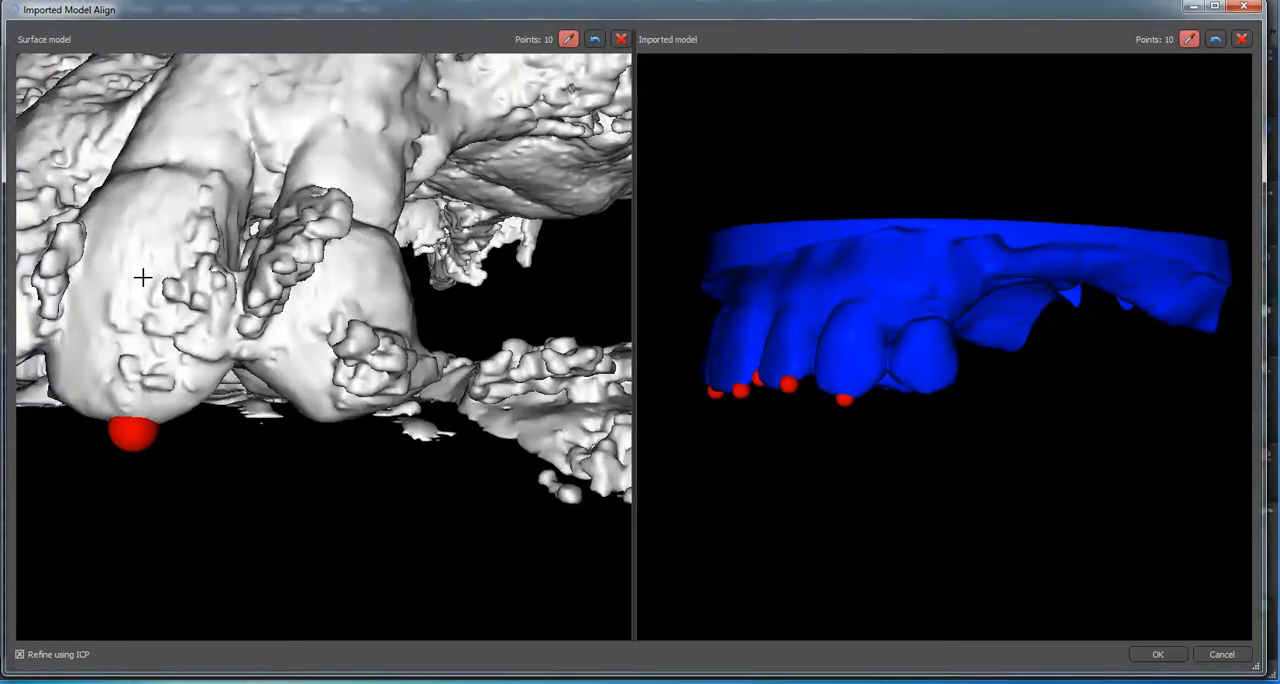
Step: Add matching points on the outer faces of the canine and the central incisor on both models, and rerun the alignment
{"action": "left_click", "coordinate": [143, 280]}
{"action": "left_click_drag", "start_coordinate": [803, 332], "coordinate": [901, 345]}
{"action": "left_click_drag", "start_coordinate": [306, 258], "coordinate": [411, 268]}
{"action": "left_click_drag", "start_coordinate": [183, 319], "coordinate": [275, 333]}
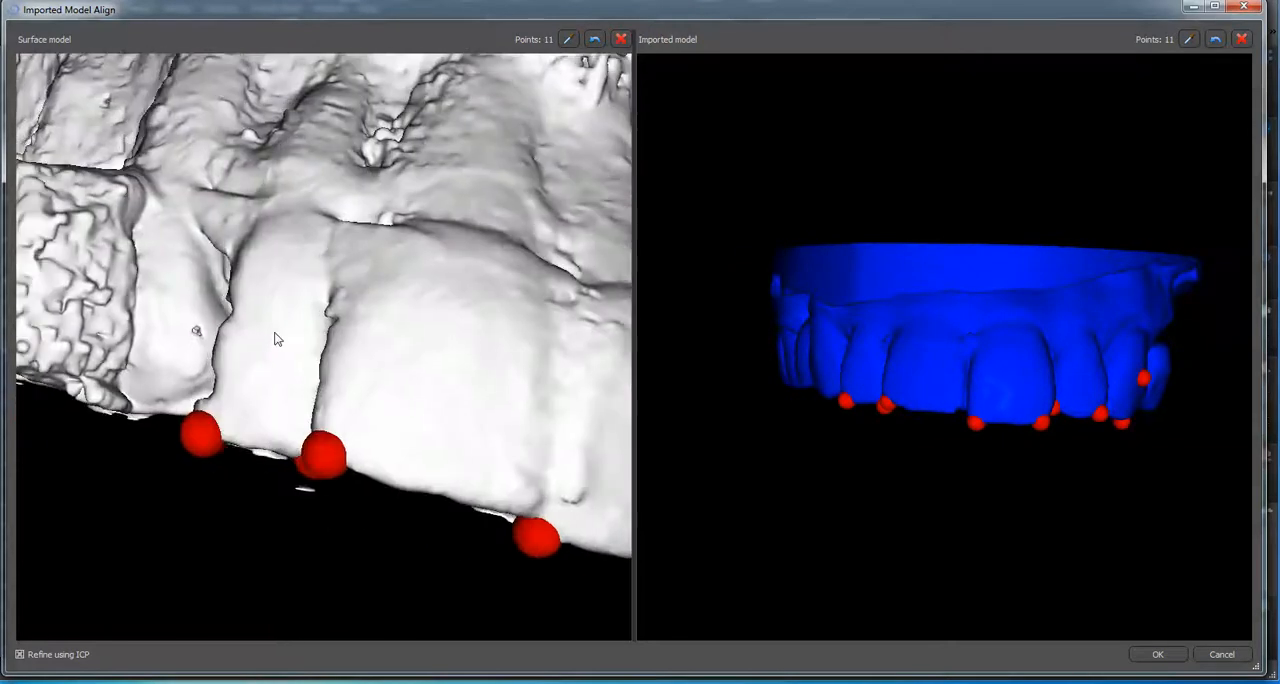
{"action": "left_click_drag", "start_coordinate": [277, 266], "coordinate": [224, 290]}
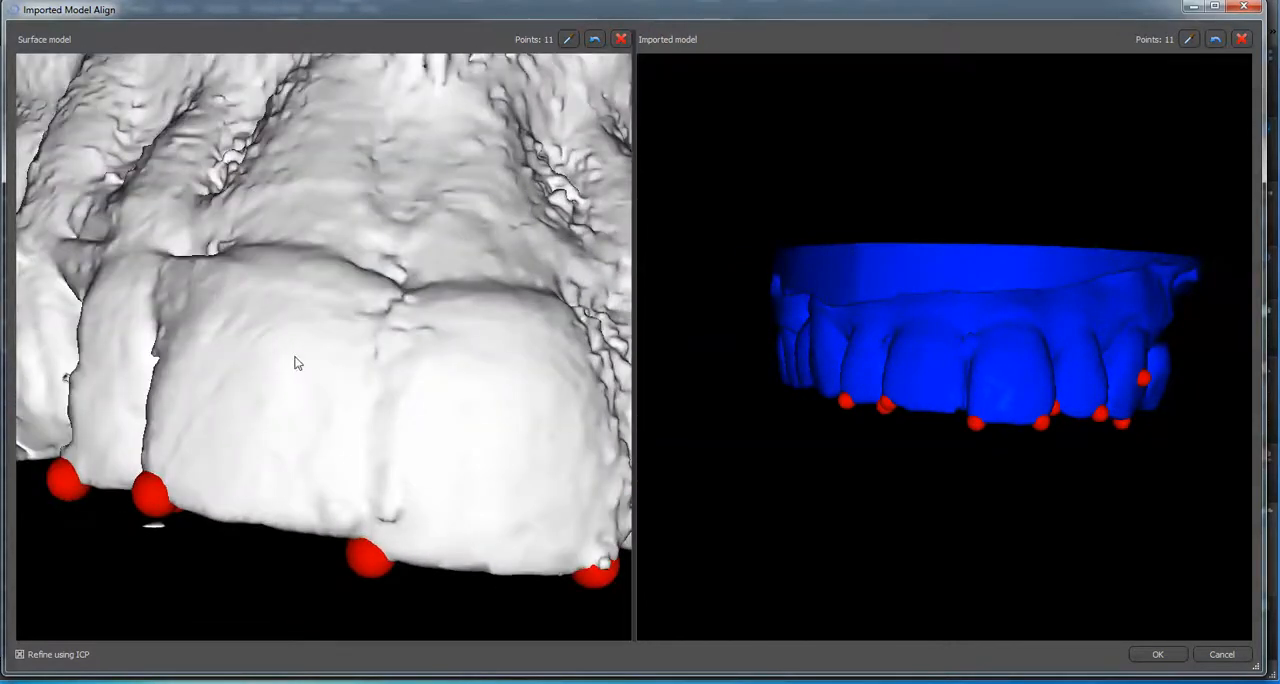
{"action": "left_click_drag", "start_coordinate": [376, 279], "coordinate": [450, 382]}
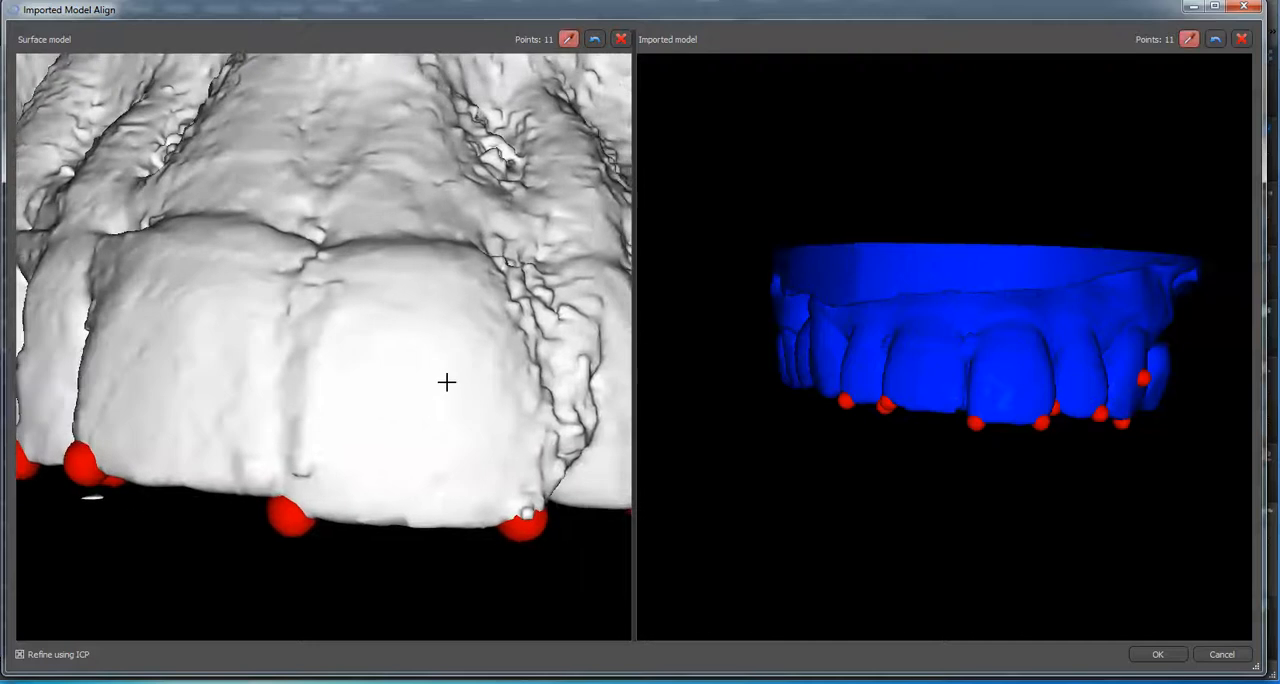
{"action": "left_click", "coordinate": [406, 371]}
{"action": "scroll", "coordinate": [957, 383], "scroll_direction": "up", "scroll_amount": 3}
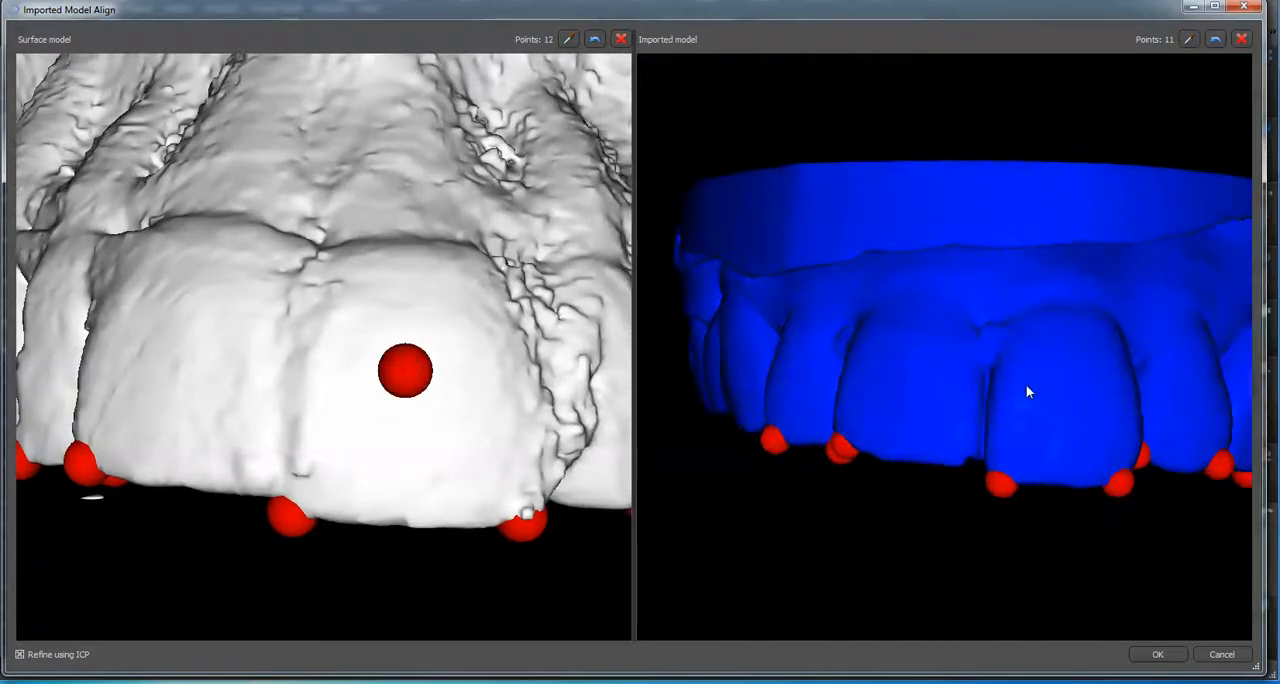
{"action": "left_click_drag", "start_coordinate": [1079, 404], "coordinate": [1037, 403]}
{"action": "left_click", "coordinate": [993, 397]}
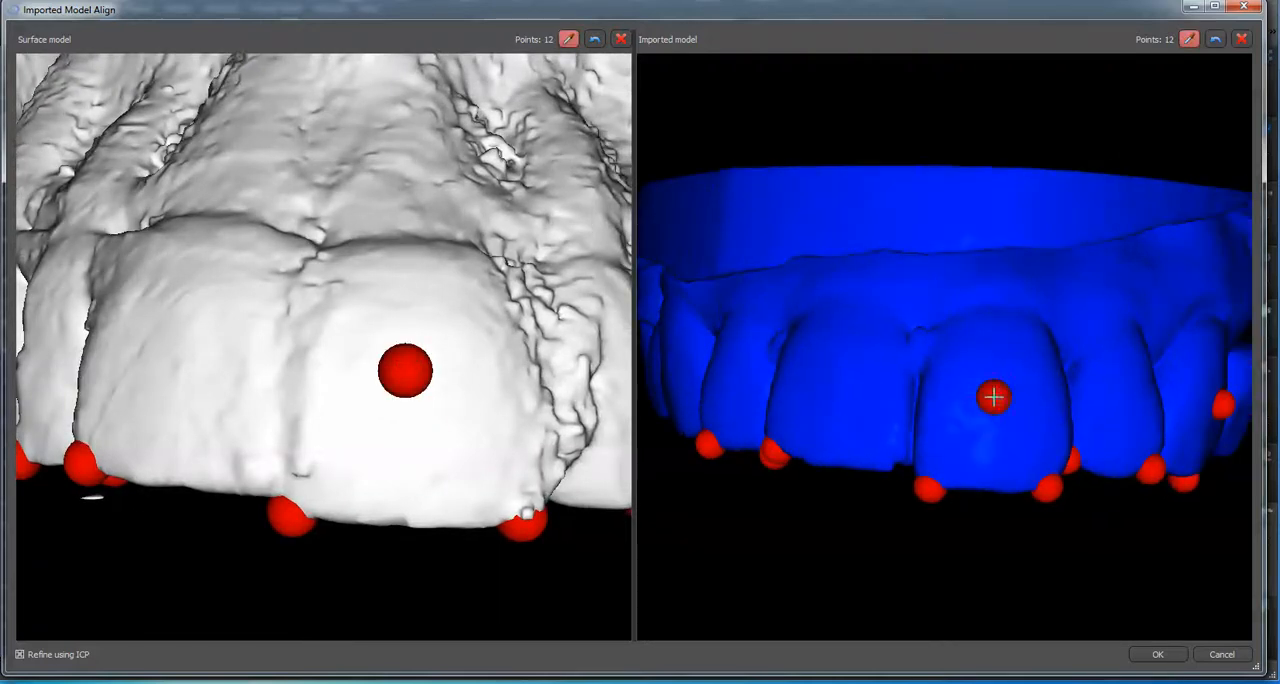
{"action": "left_click", "coordinate": [1156, 654]}
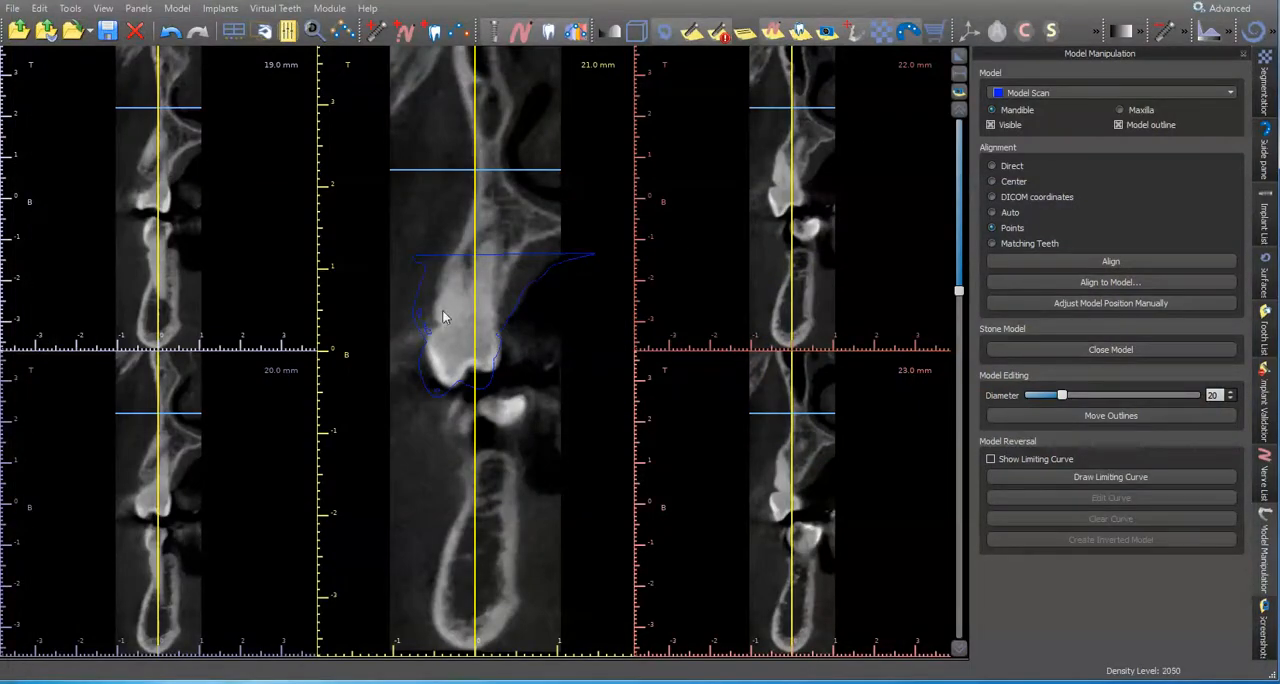
Step: Examine the fit of the Model Scan outline in the cross-sections and of the model in the enlarged 3D view
{"action": "scroll", "coordinate": [444, 317], "scroll_direction": "down", "scroll_amount": 5}
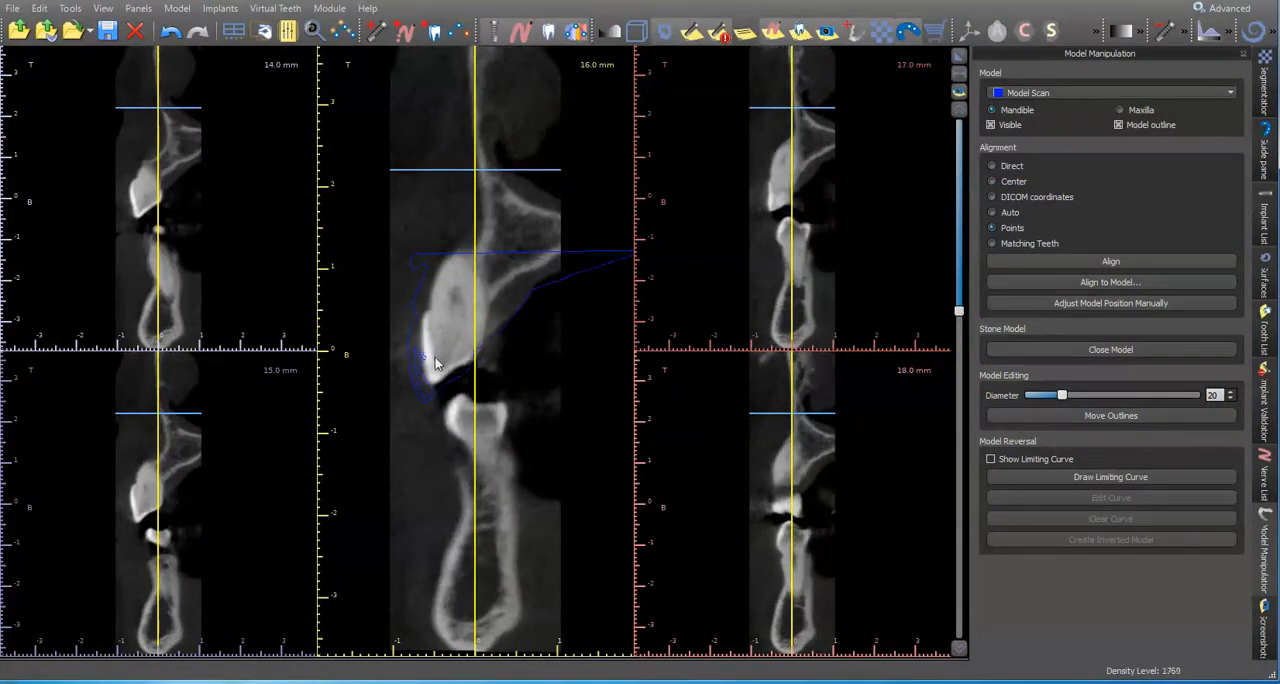
{"action": "scroll", "coordinate": [430, 372], "scroll_direction": "up", "scroll_amount": 3}
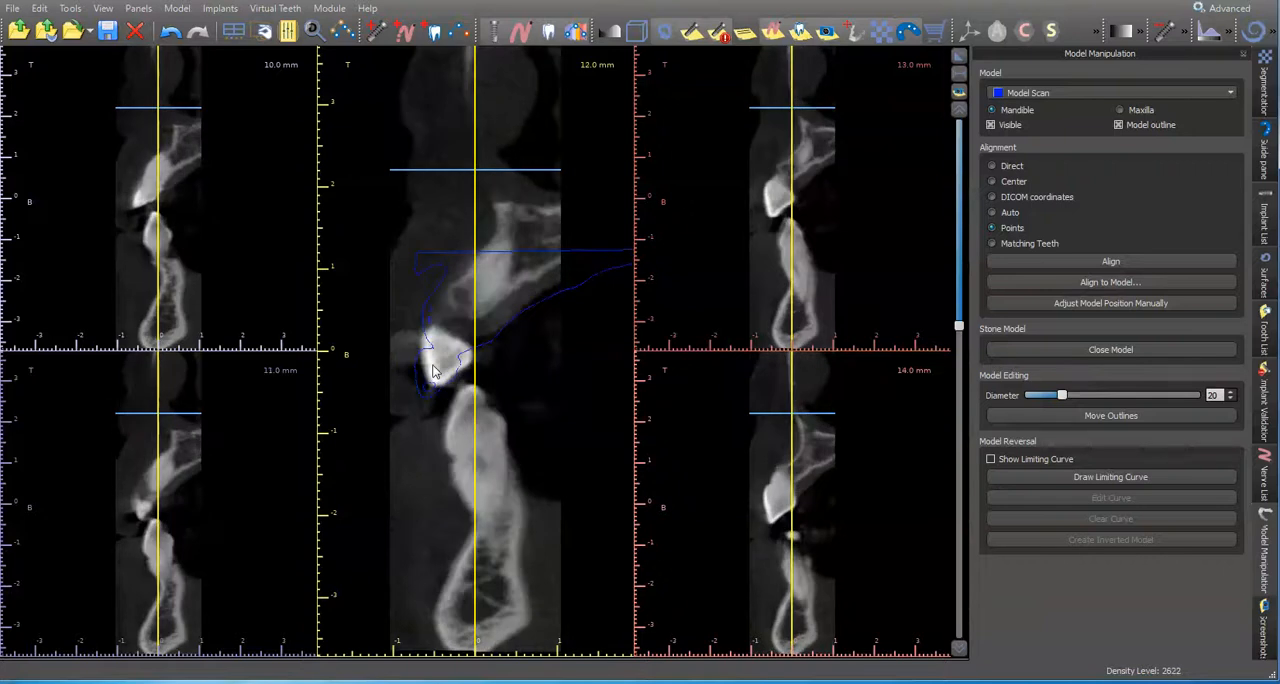
{"action": "left_click", "coordinate": [959, 58]}
{"action": "left_click", "coordinate": [473, 396]}
{"action": "left_click_drag", "start_coordinate": [444, 453], "coordinate": [430, 71]}
{"action": "left_click_drag", "start_coordinate": [494, 319], "coordinate": [688, 479]}
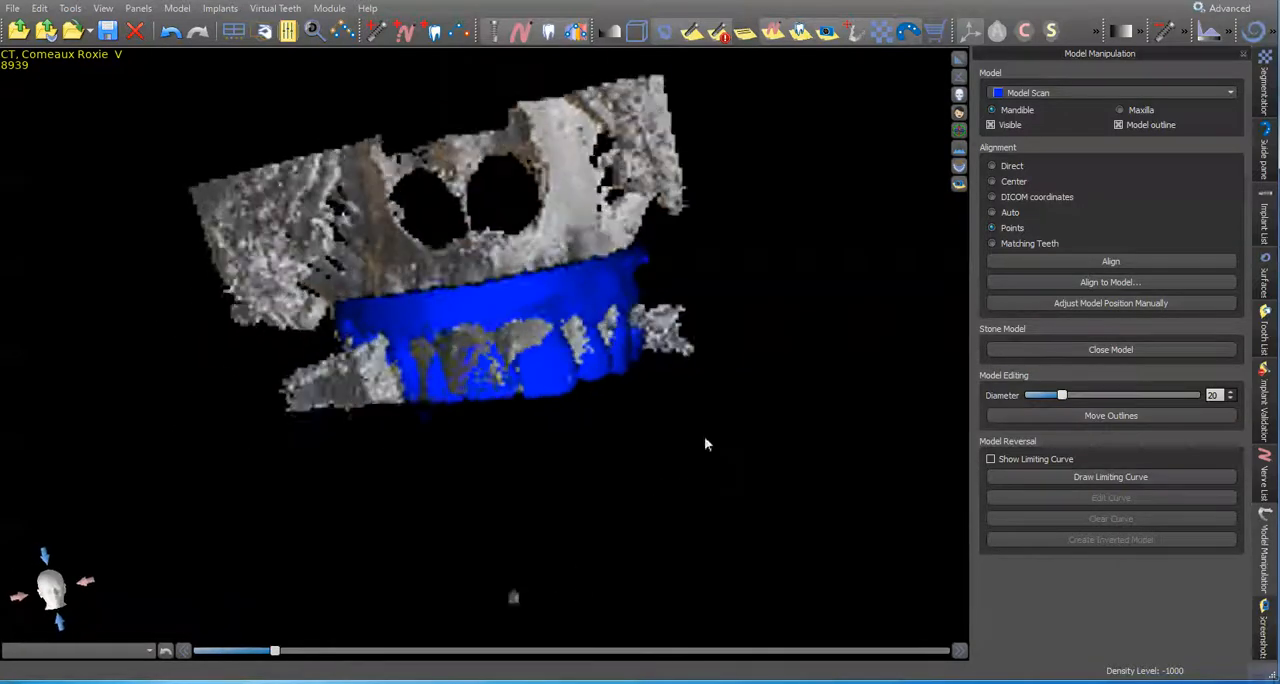
{"action": "left_click", "coordinate": [958, 60]}
{"action": "left_click", "coordinate": [958, 63]}
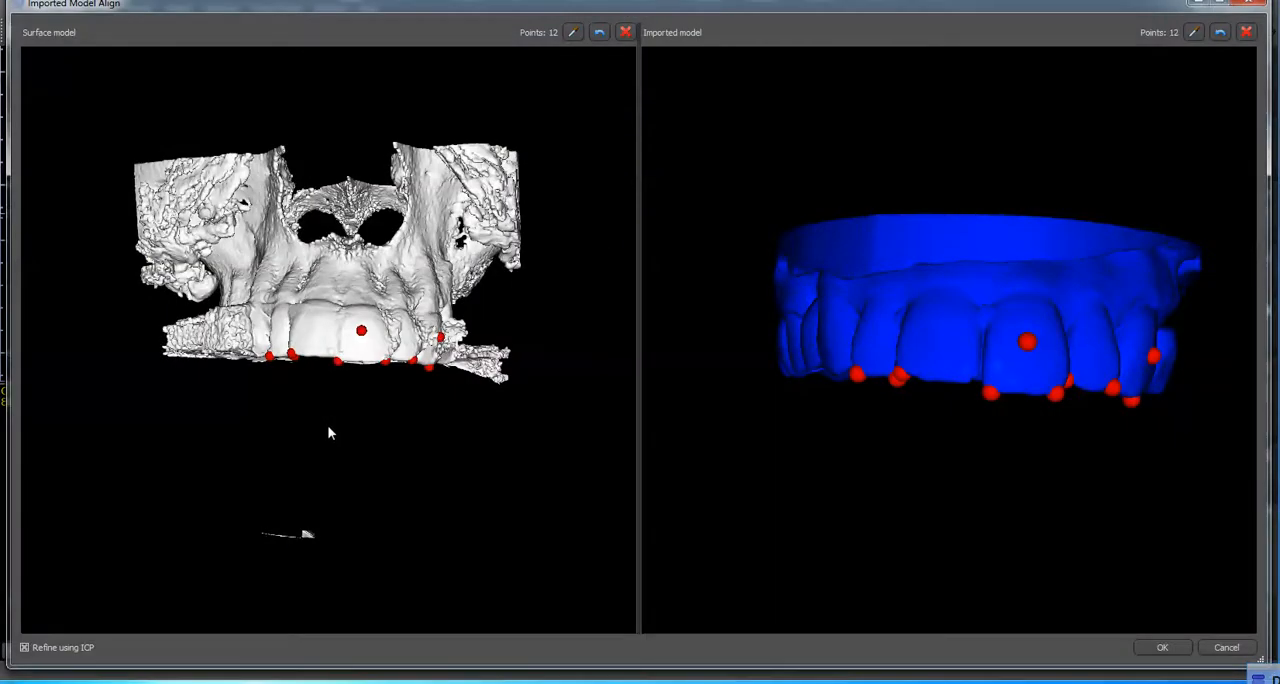
Step: Add matching points on the inner faces of both central incisors on both models, and rerun the point alignment
{"action": "left_click_drag", "start_coordinate": [329, 433], "coordinate": [293, 331]}
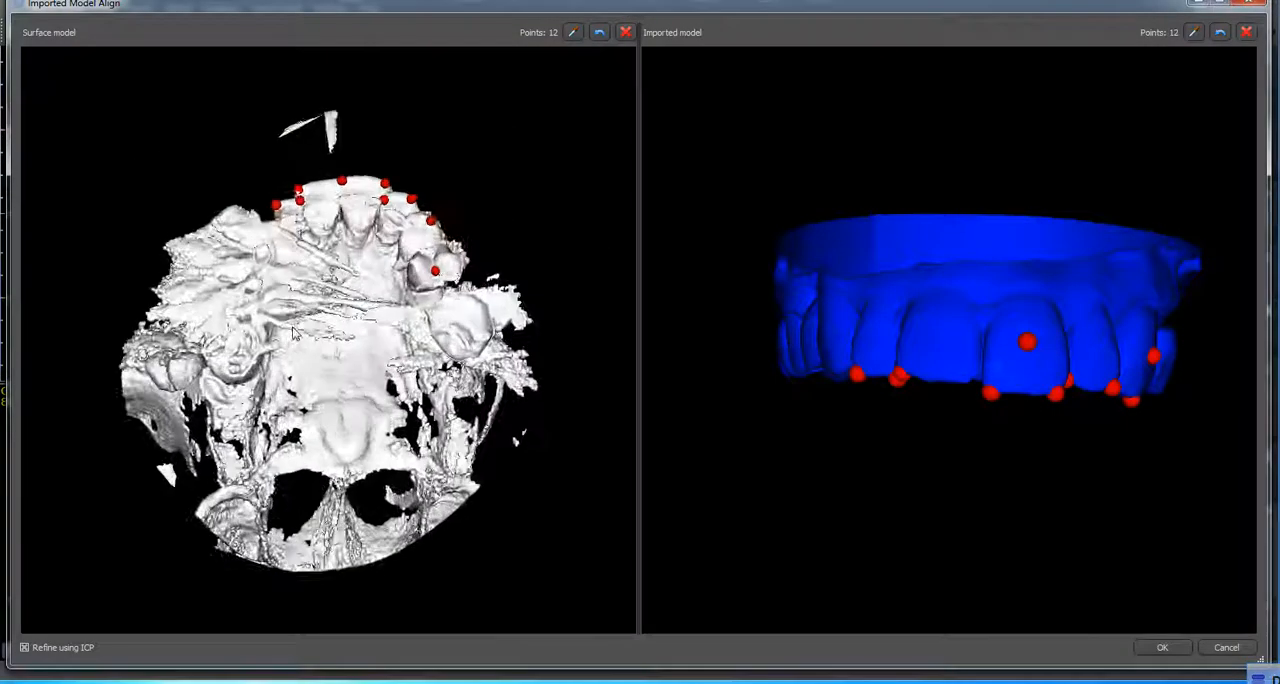
{"action": "scroll", "coordinate": [295, 328], "scroll_direction": "up", "scroll_amount": 2}
{"action": "left_click_drag", "start_coordinate": [1096, 512], "coordinate": [965, 302]}
{"action": "scroll", "coordinate": [965, 302], "scroll_direction": "up", "scroll_amount": 3}
{"action": "scroll", "coordinate": [866, 435], "scroll_direction": "down", "scroll_amount": 3}
{"action": "scroll", "coordinate": [864, 428], "scroll_direction": "up", "scroll_amount": 6}
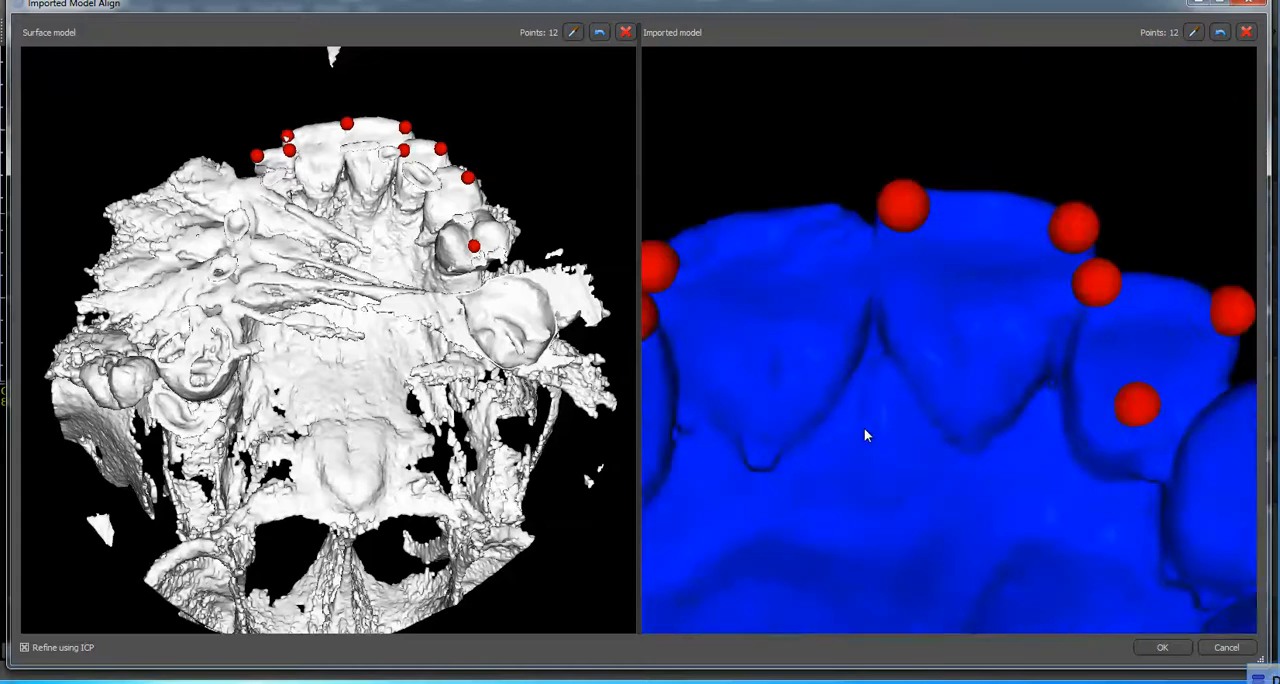
{"action": "left_click_drag", "start_coordinate": [879, 463], "coordinate": [820, 462]}
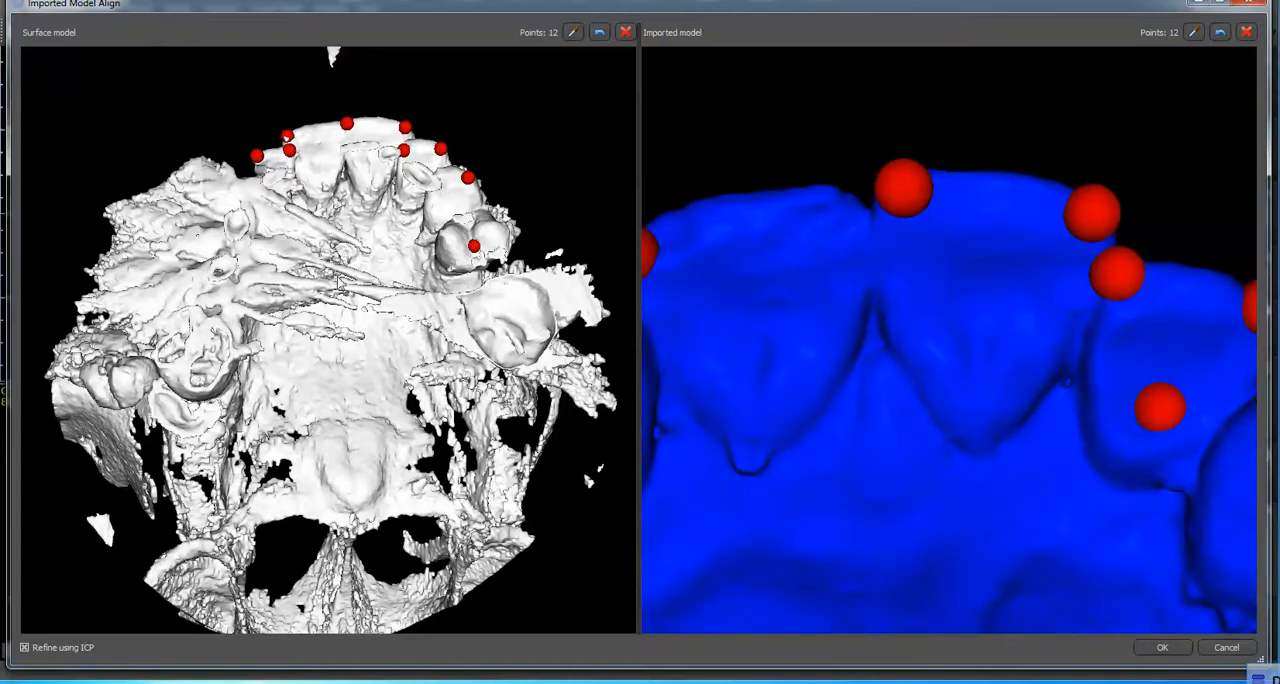
{"action": "scroll", "coordinate": [350, 320], "scroll_direction": "up", "scroll_amount": 6}
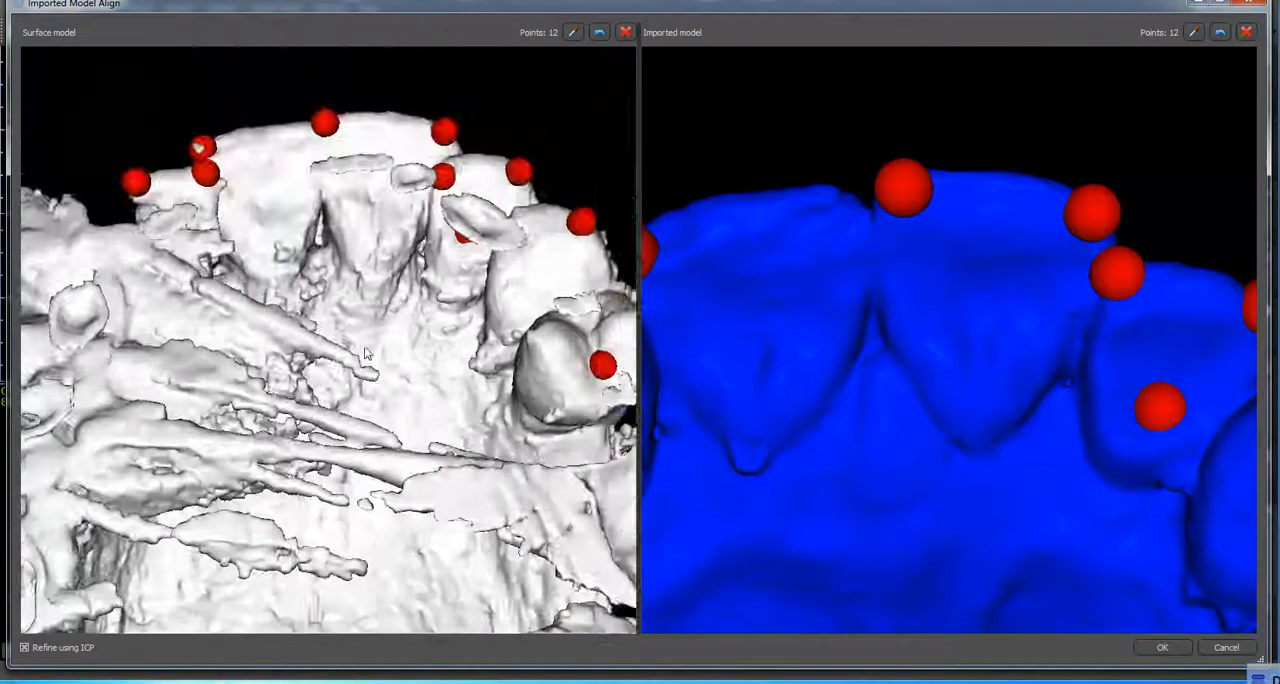
{"action": "scroll", "coordinate": [365, 352], "scroll_direction": "up", "scroll_amount": 4}
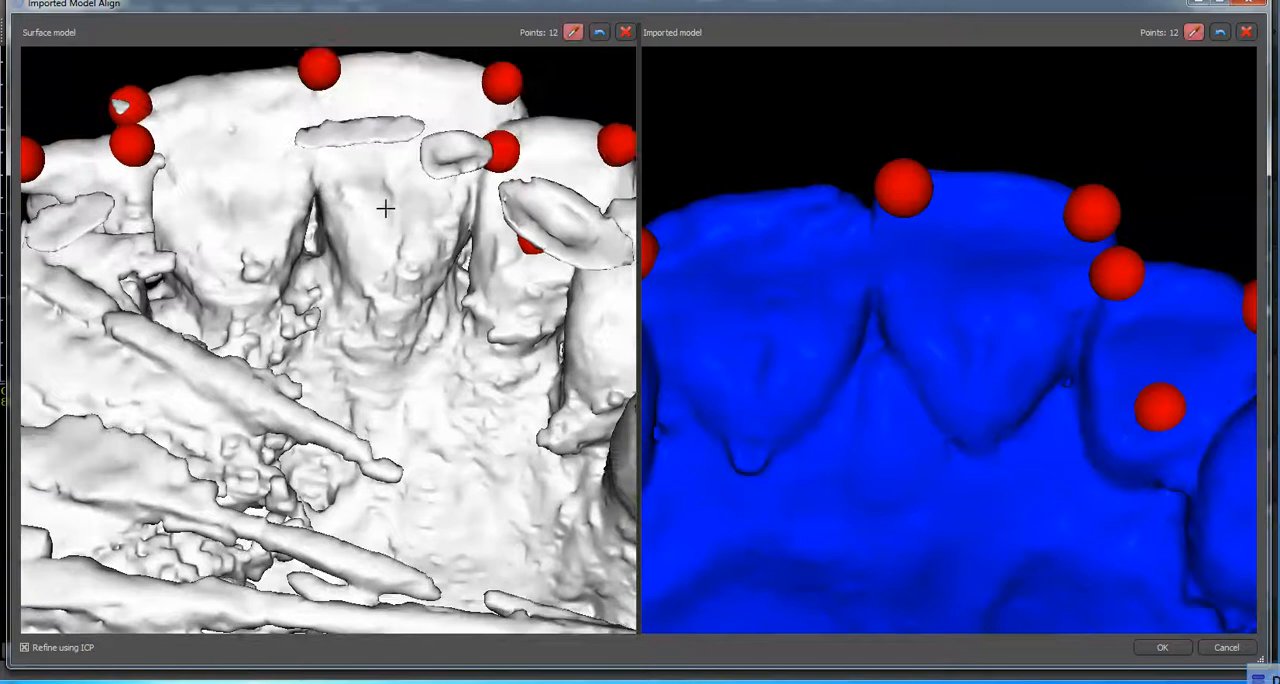
{"action": "left_click", "coordinate": [391, 200]}
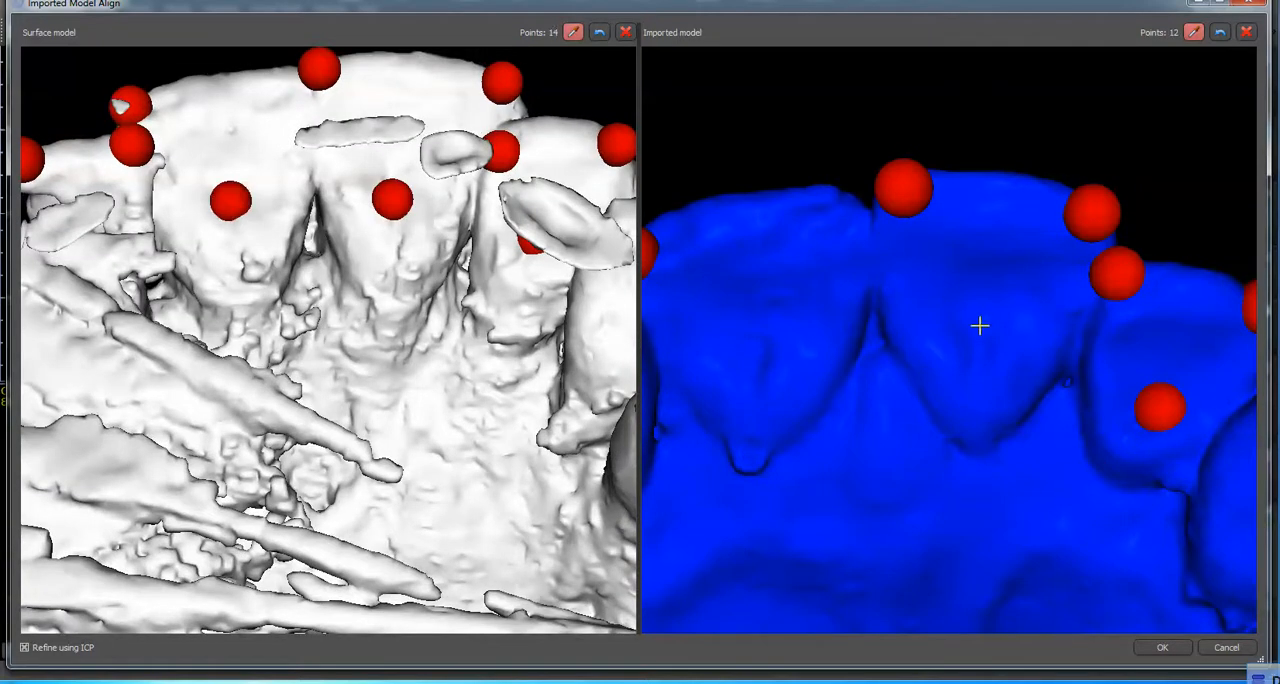
{"action": "right_click_drag", "start_coordinate": [473, 345], "coordinate": [503, 345]}
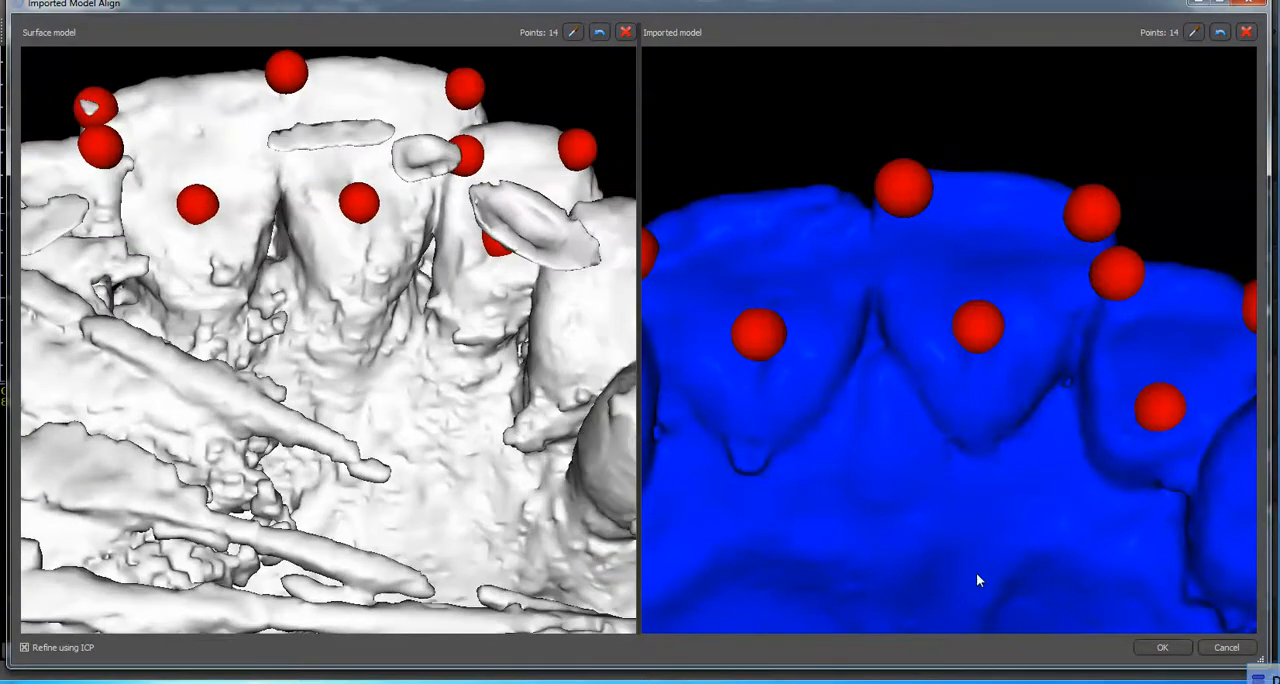
{"action": "left_click", "coordinate": [1160, 647]}
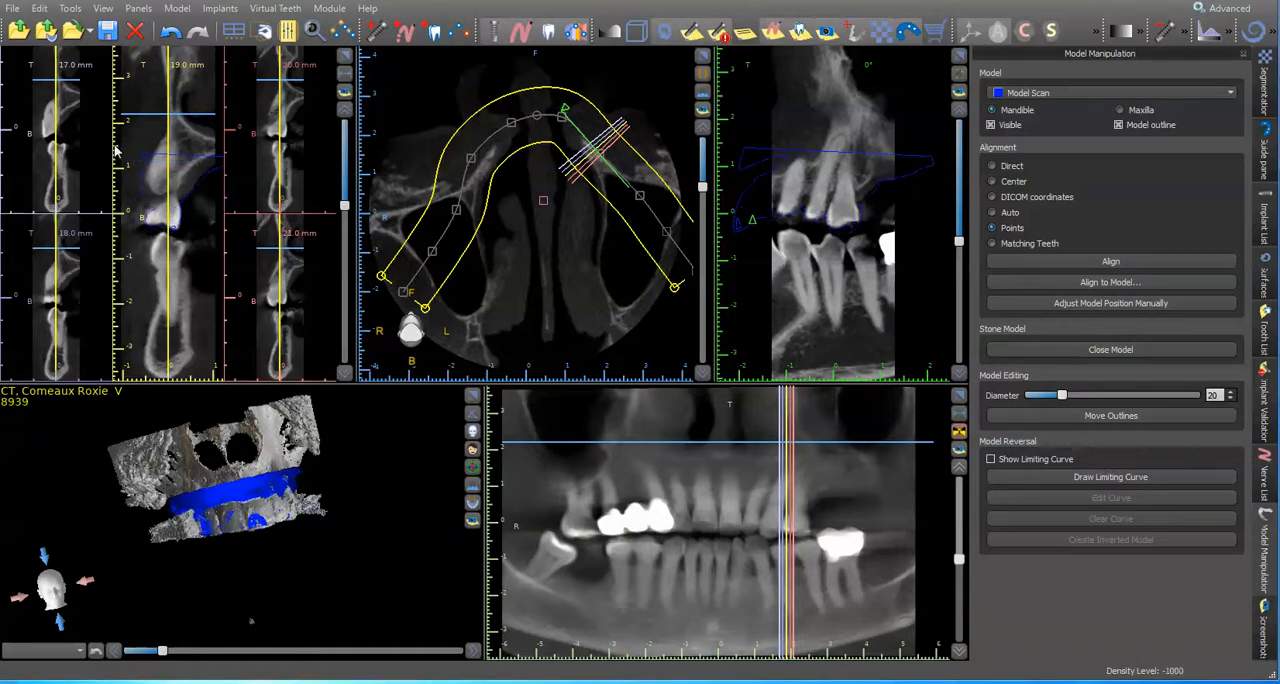
Step: Check the Model Scan outline against the upper teeth on the patient's left side in the enlarged cross-sections
{"action": "left_click", "coordinate": [345, 57]}
{"action": "scroll", "coordinate": [444, 288], "scroll_direction": "down", "scroll_amount": 4}
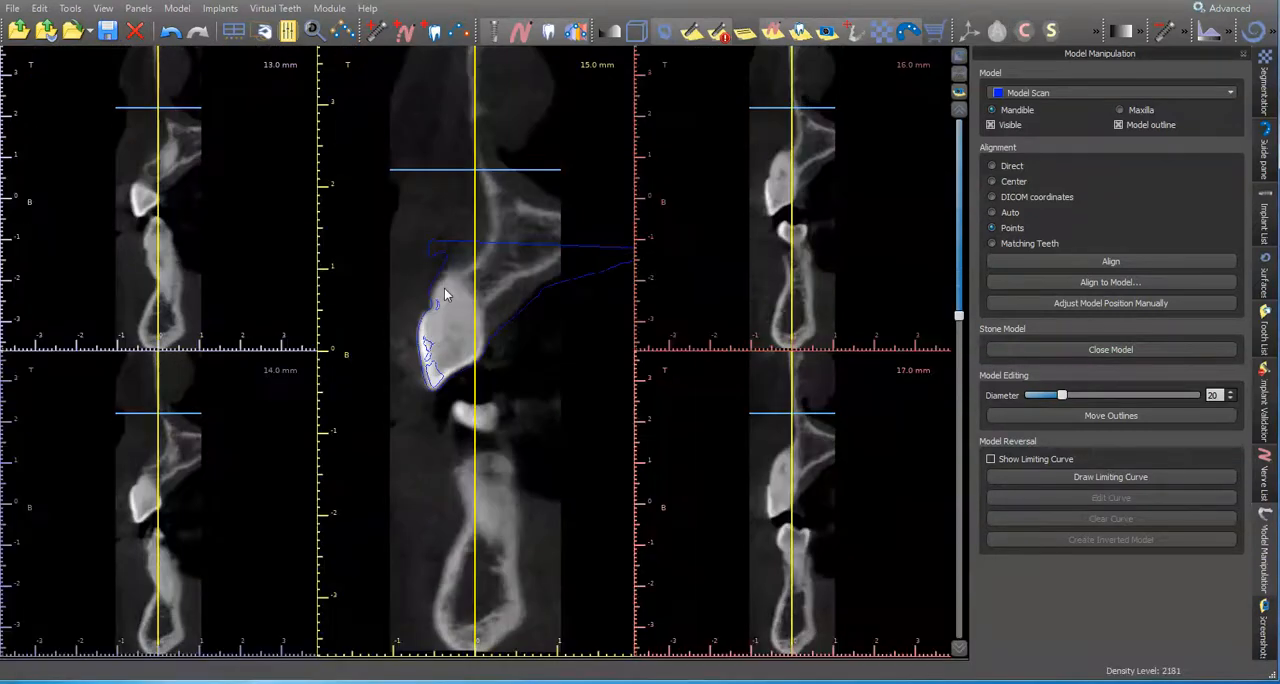
{"action": "scroll", "coordinate": [444, 288], "scroll_direction": "up", "scroll_amount": 4}
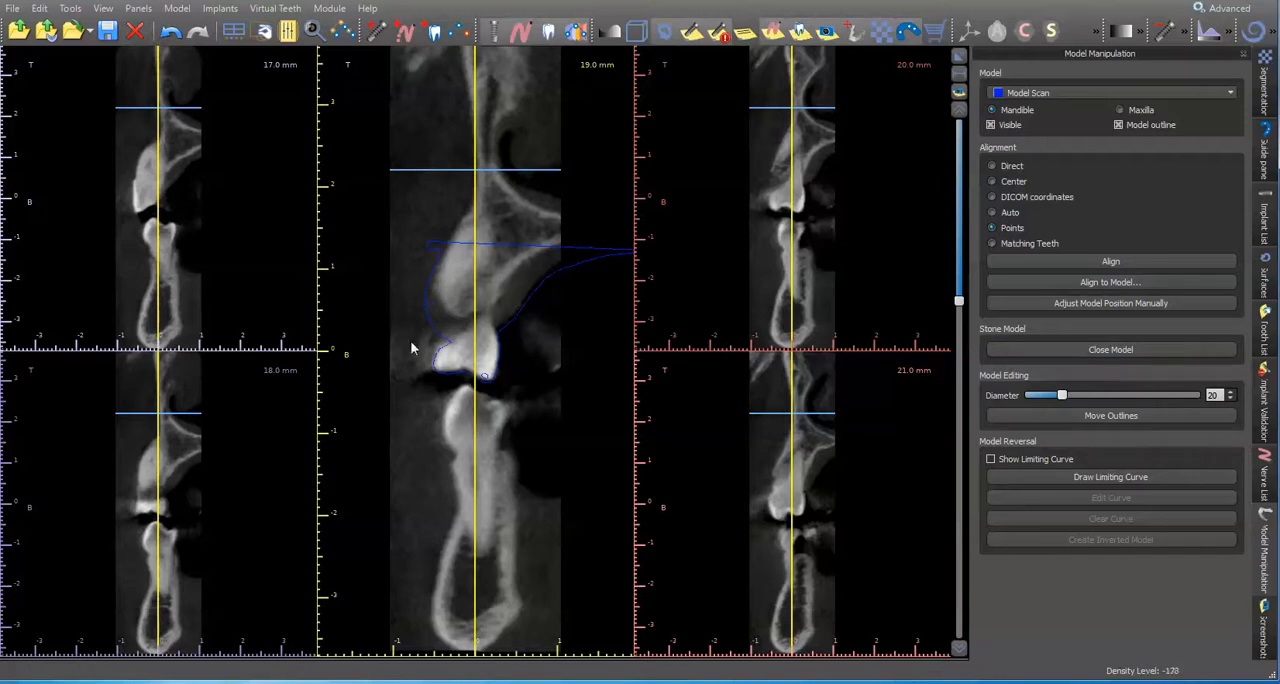
{"action": "scroll", "coordinate": [482, 347], "scroll_direction": "down", "scroll_amount": 4}
{"action": "scroll", "coordinate": [482, 345], "scroll_direction": "down", "scroll_amount": 5}
{"action": "scroll", "coordinate": [482, 345], "scroll_direction": "up", "scroll_amount": 9}
{"action": "left_click", "coordinate": [958, 58]}
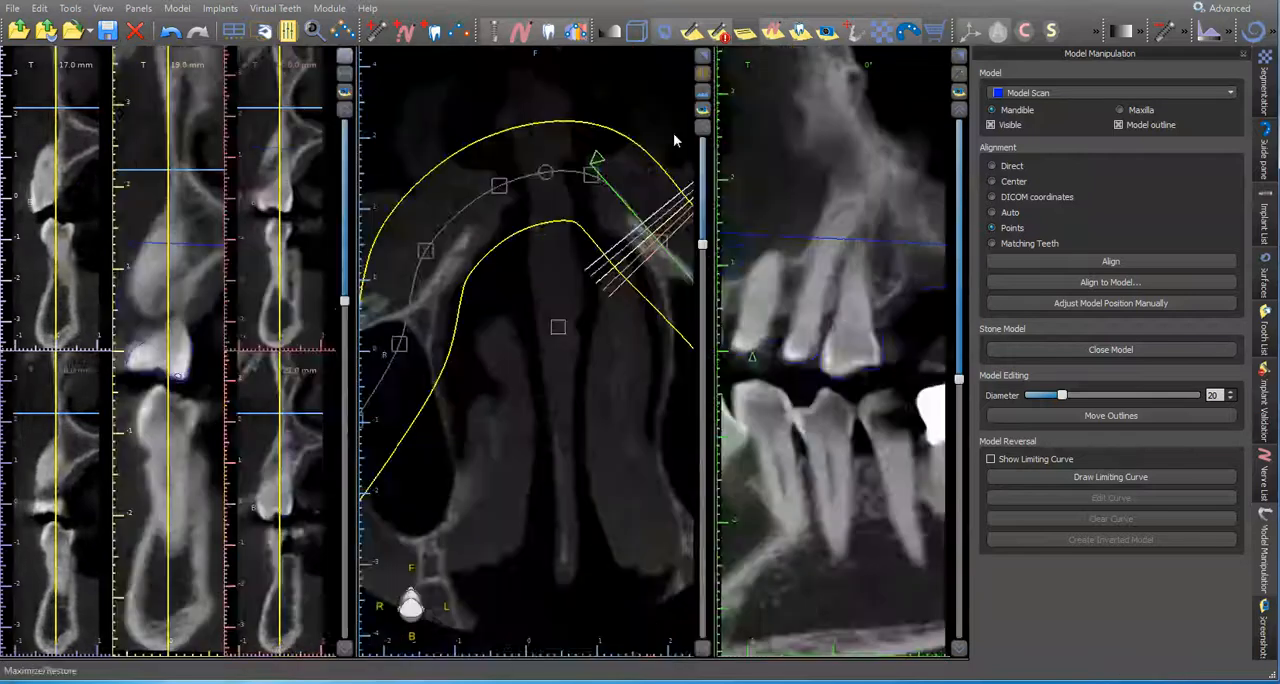
Step: Move the cross-sections to the upper front teeth and check the Model Scan outline there
{"action": "left_click", "coordinate": [711, 522]}
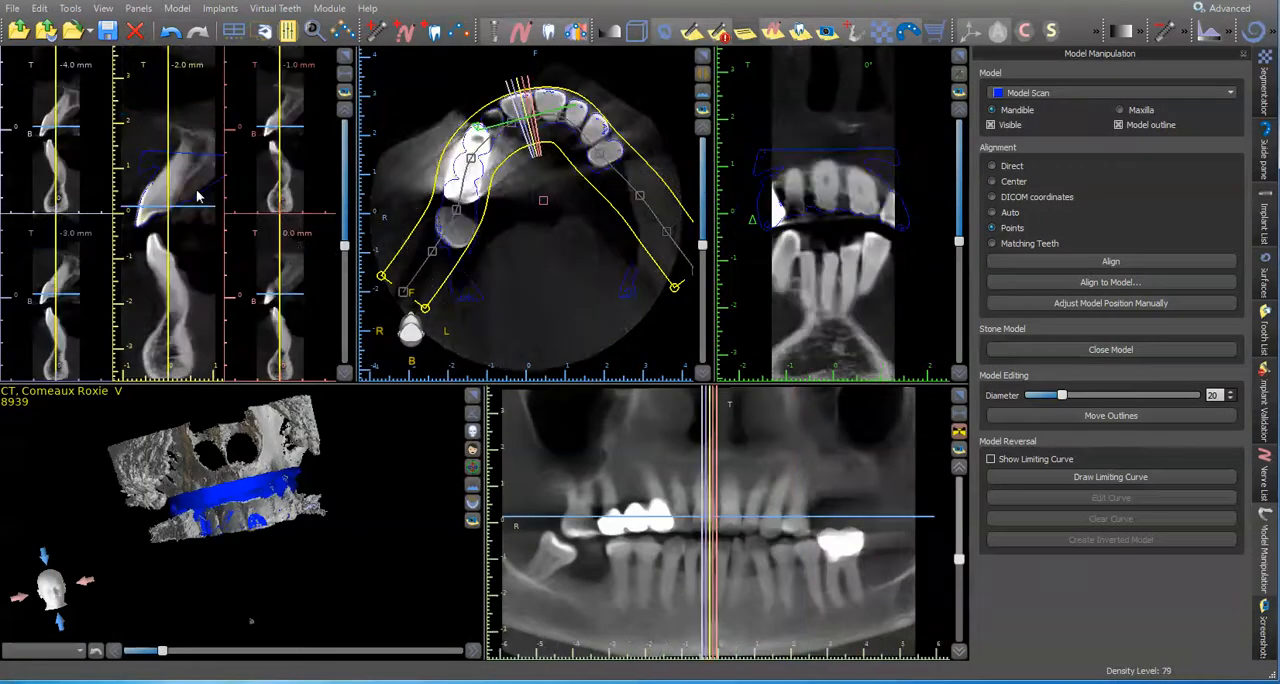
{"action": "left_click", "coordinate": [345, 56]}
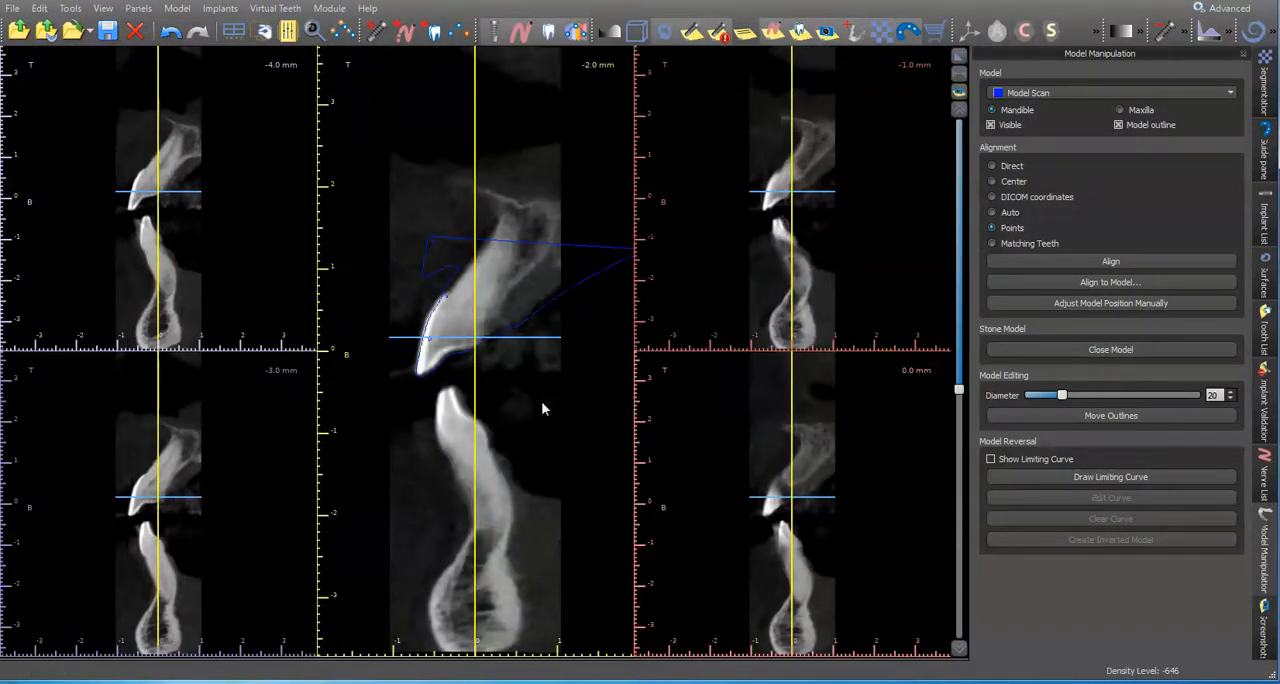
{"action": "scroll", "coordinate": [541, 408], "scroll_direction": "down", "scroll_amount": 4}
{"action": "left_click", "coordinate": [958, 56]}
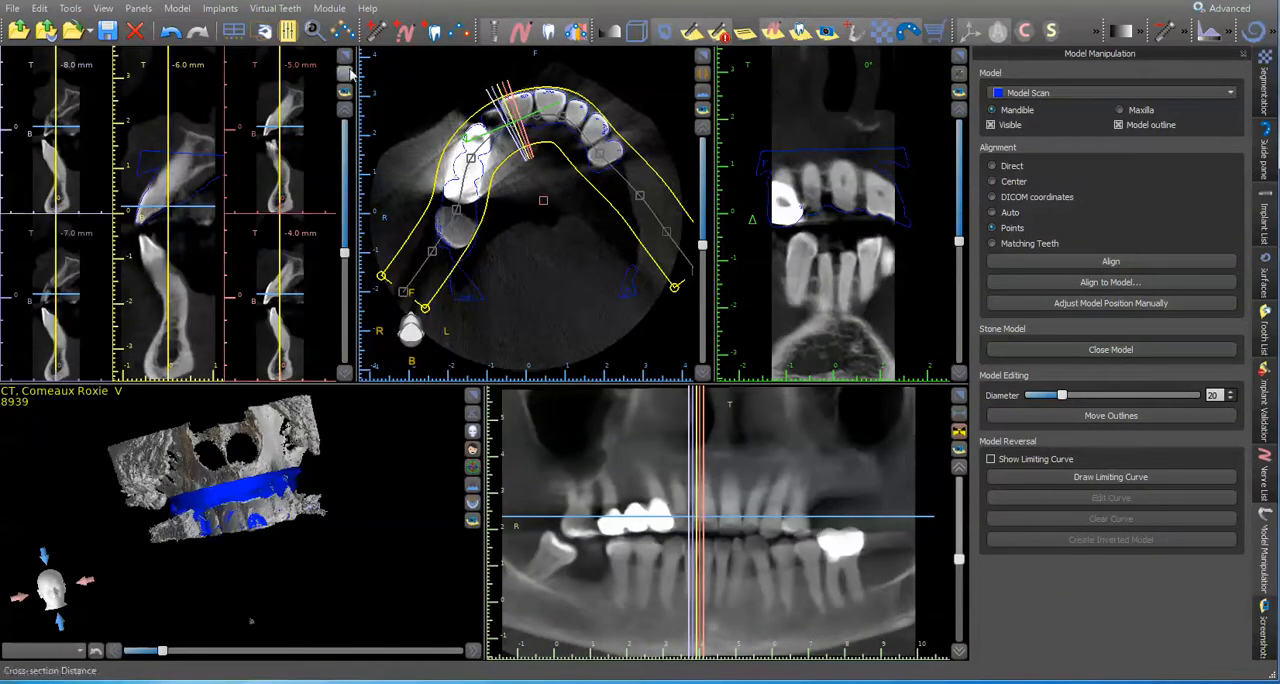
Step: Move the cross-sections to the crowned upper teeth on the patient's right side and check the Model Scan outline against them
{"action": "left_click", "coordinate": [617, 512]}
{"action": "left_click", "coordinate": [345, 56]}
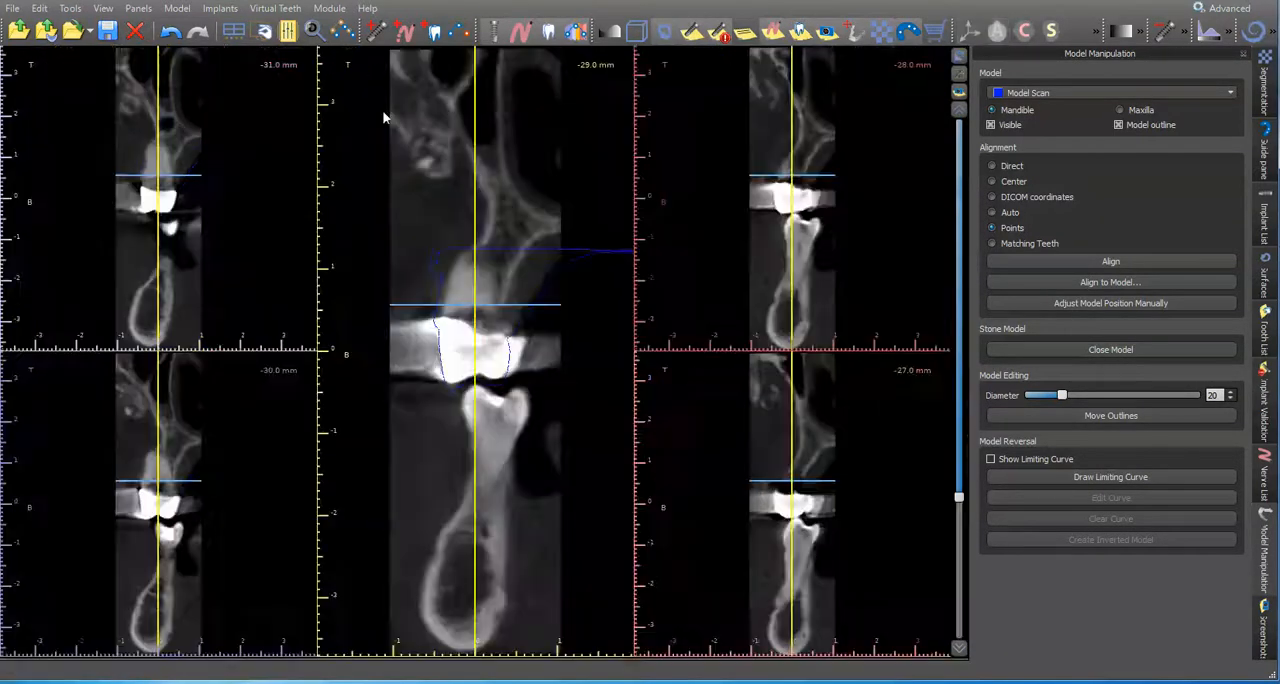
{"action": "scroll", "coordinate": [578, 423], "scroll_direction": "down", "scroll_amount": 4}
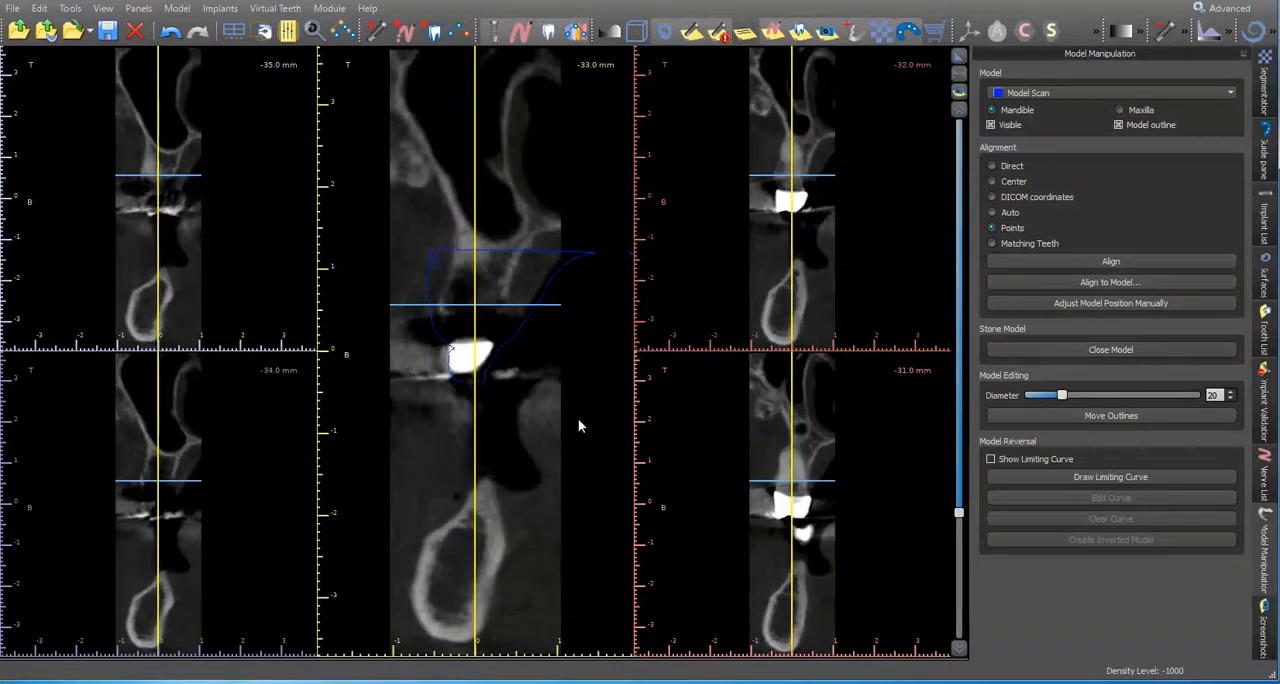
{"action": "scroll", "coordinate": [578, 424], "scroll_direction": "up", "scroll_amount": 1}
{"action": "scroll", "coordinate": [578, 424], "scroll_direction": "up", "scroll_amount": 2}
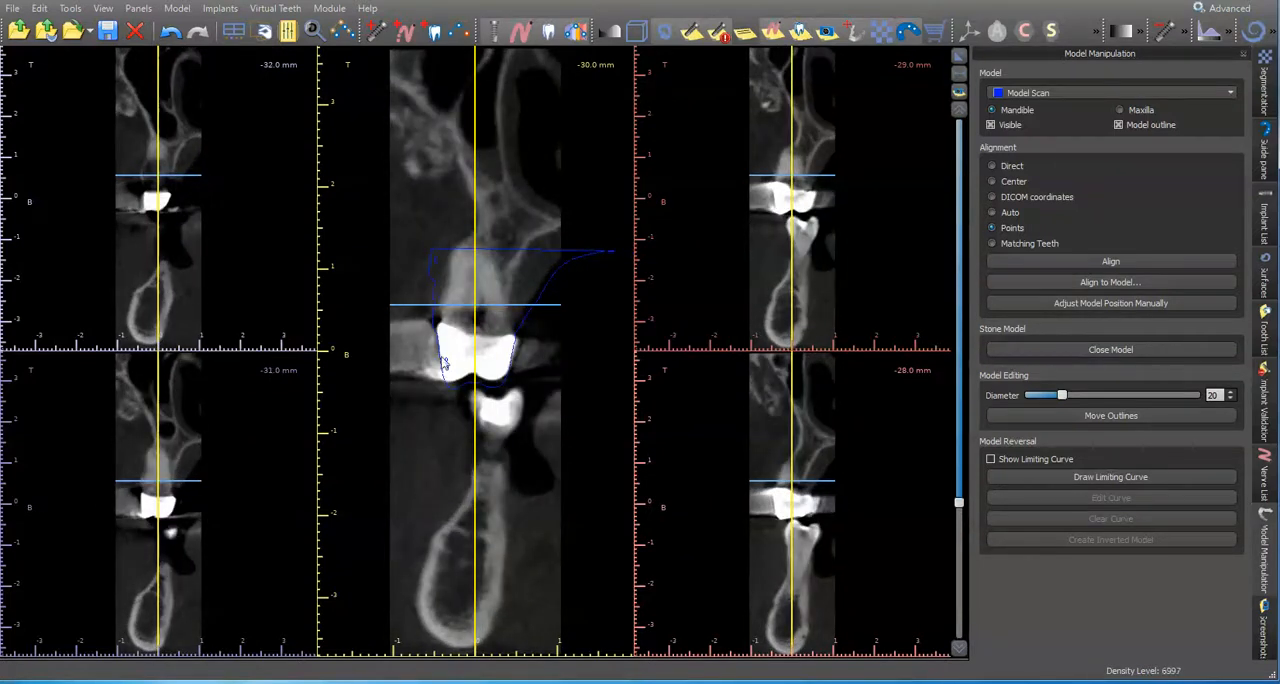
Step: Check the Model Scan outline at the rearmost upper molar on the patient's right side, and inspect the panoramic view enlarged
{"action": "scroll", "coordinate": [501, 390], "scroll_direction": "down", "scroll_amount": 10}
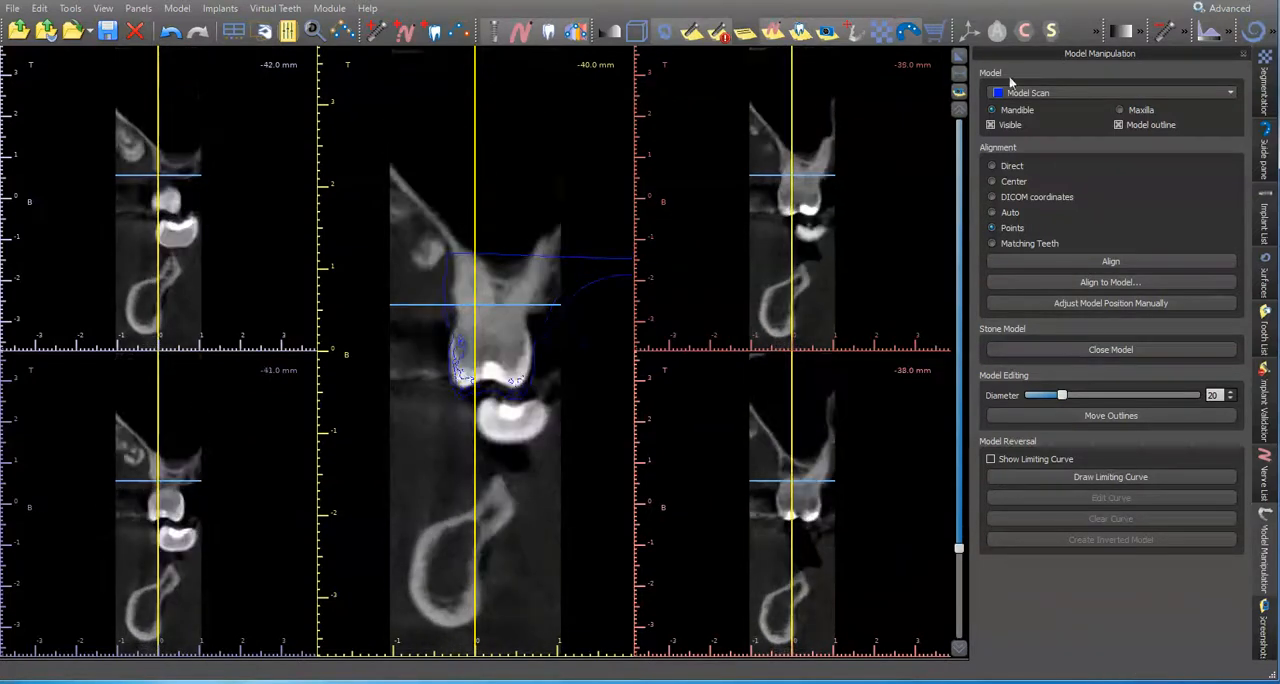
{"action": "left_click", "coordinate": [958, 58]}
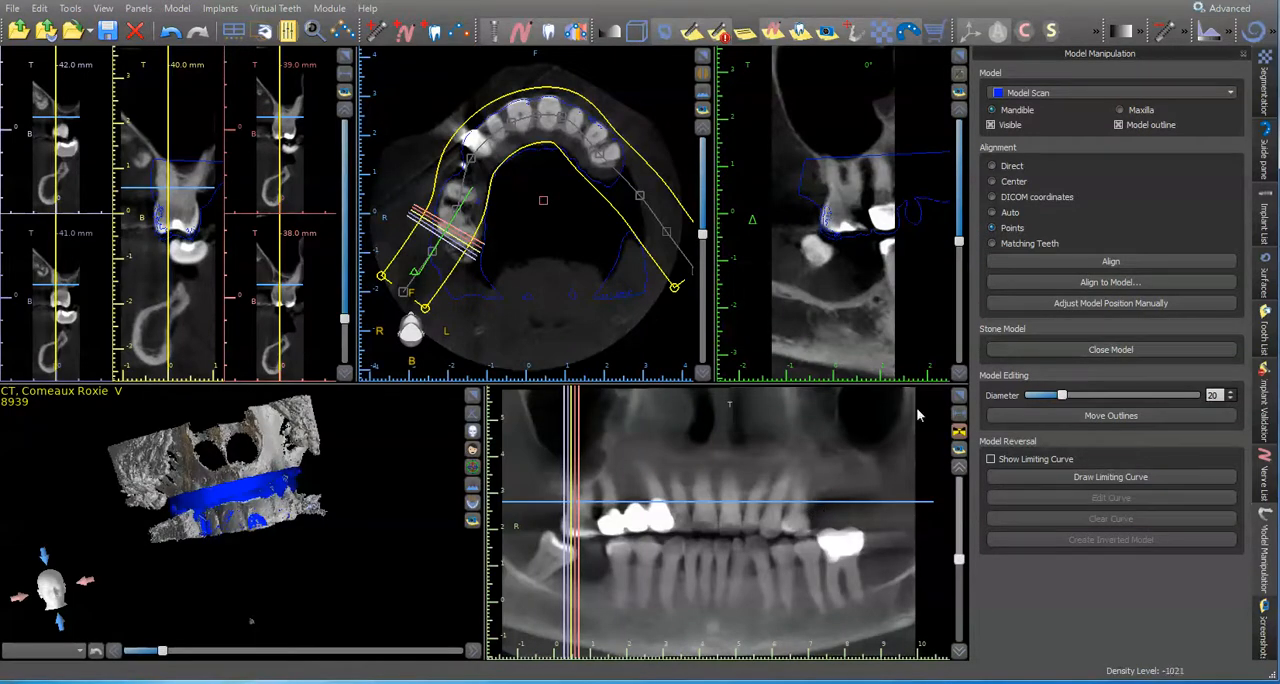
{"action": "left_click", "coordinate": [958, 397]}
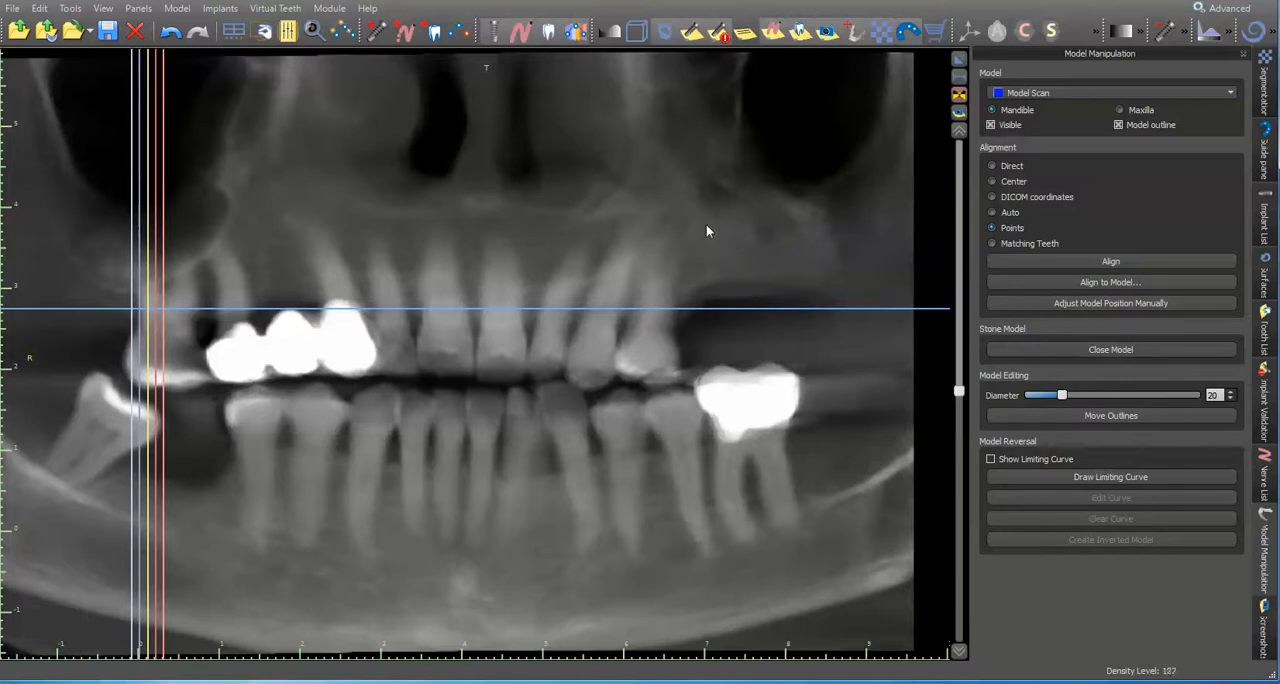
{"action": "left_click", "coordinate": [960, 66]}
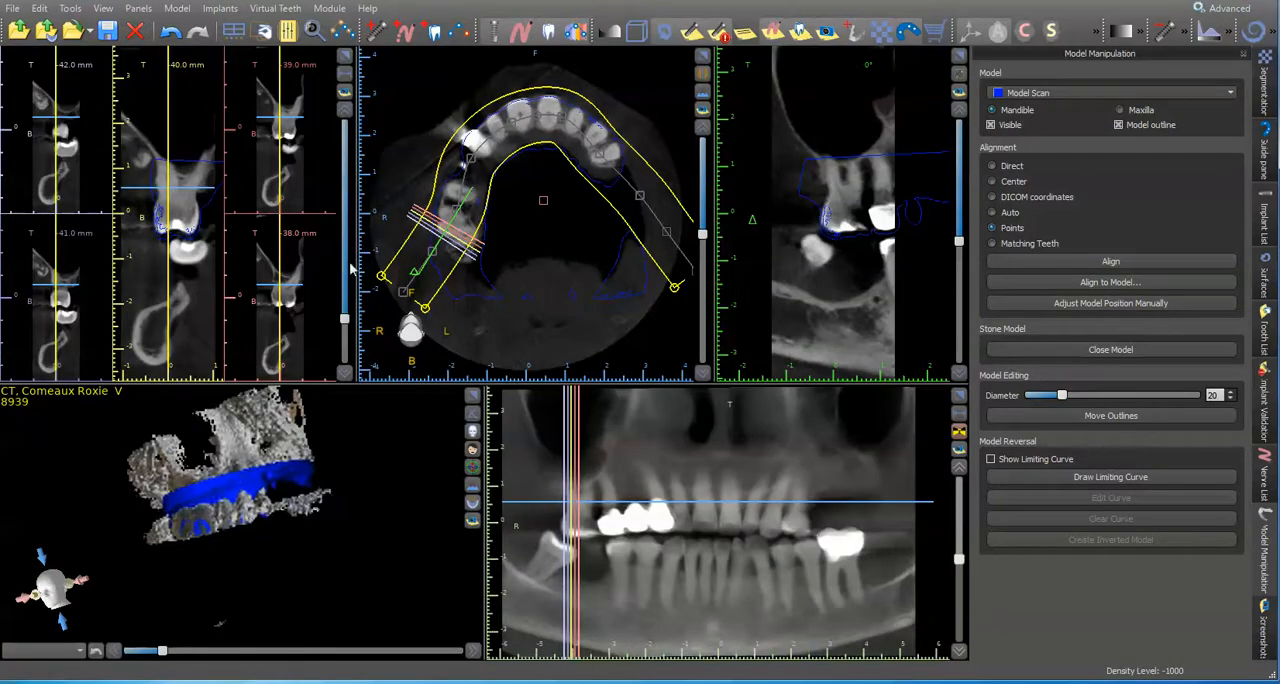
Step: Add a medium Left Maxillary Second Premolar from the Teeth caps set in the upper left gap on the panoramic view
{"action": "left_click", "coordinate": [433, 30]}
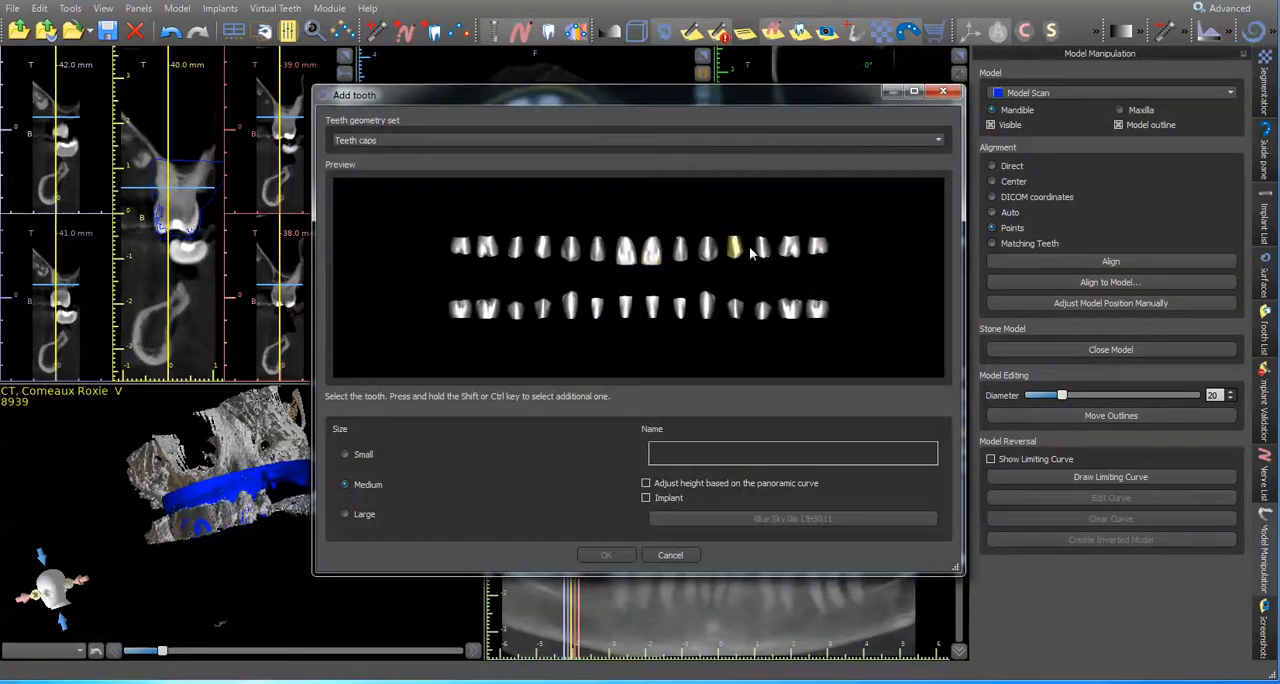
{"action": "left_click", "coordinate": [766, 252]}
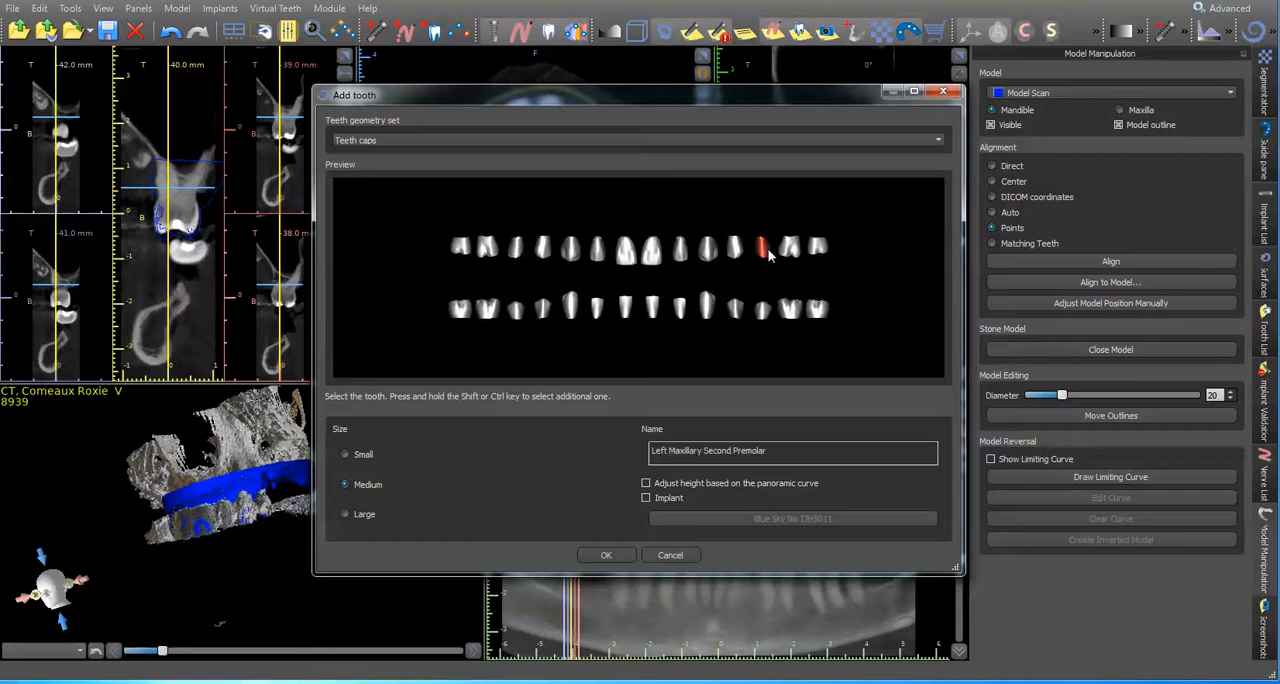
{"action": "left_click", "coordinate": [606, 555]}
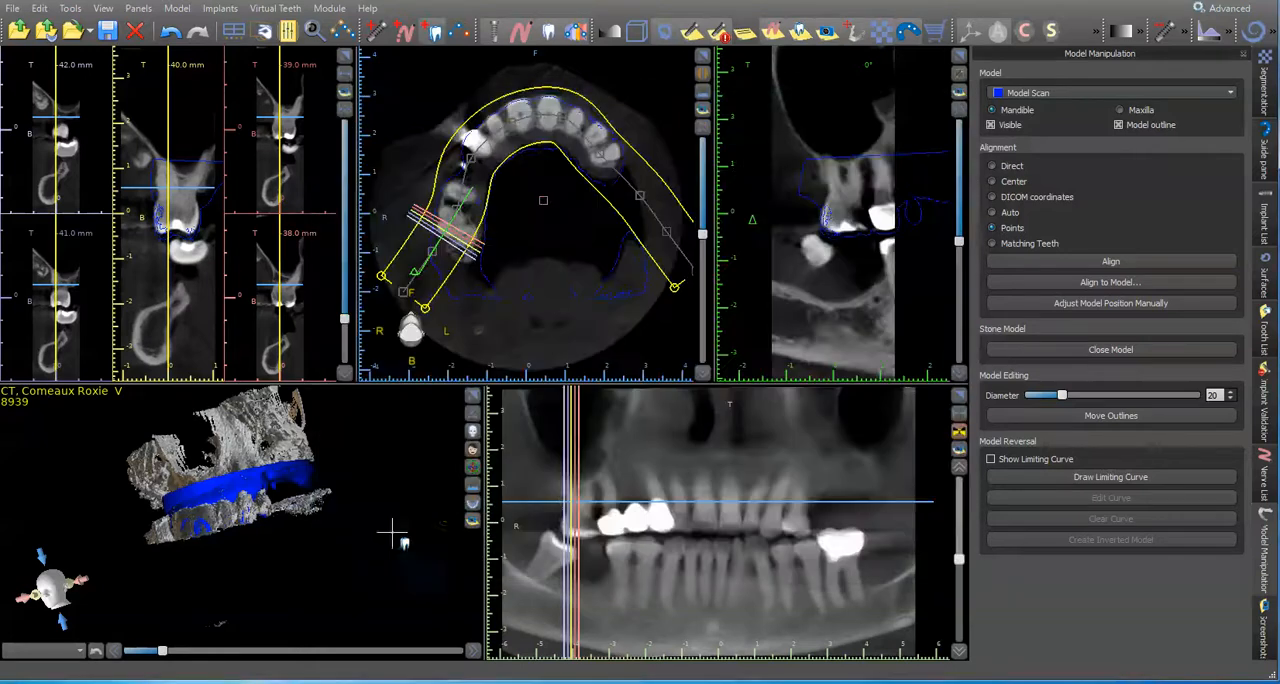
{"action": "left_click", "coordinate": [818, 519]}
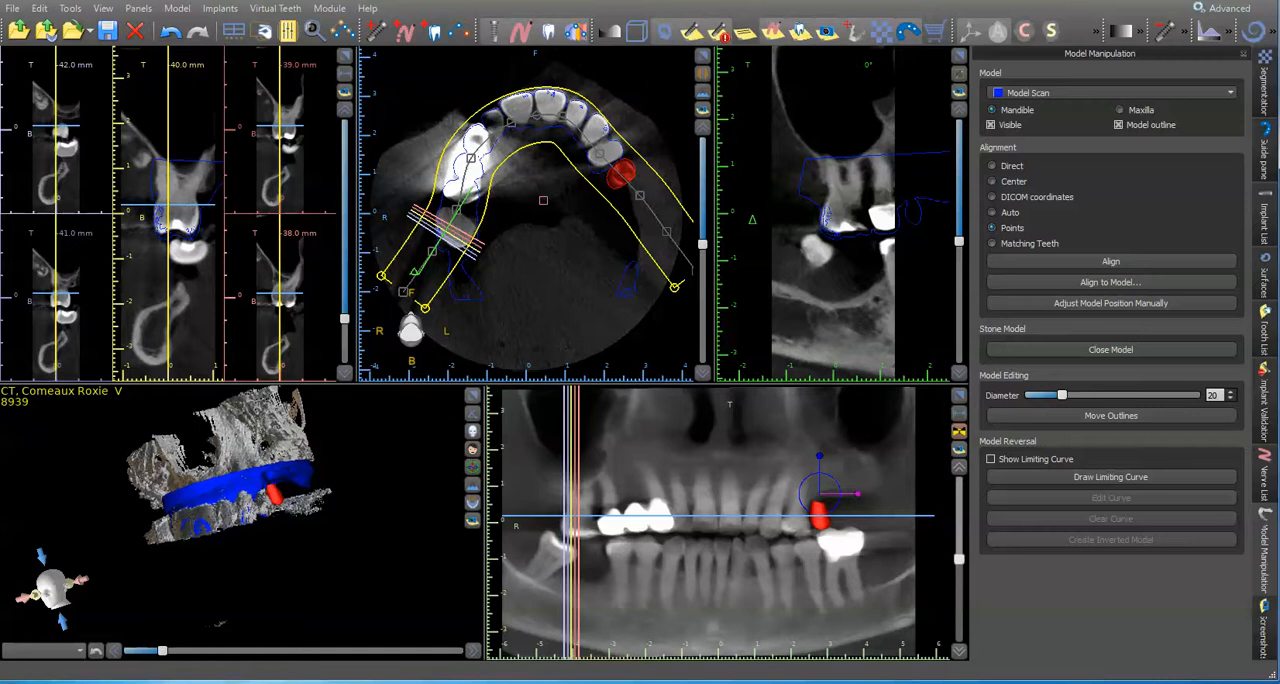
Step: Hide the Original duplicated CT surface and place a left maxillary first molar cap on the Model Scan behind the premolar
{"action": "left_click", "coordinate": [1266, 262]}
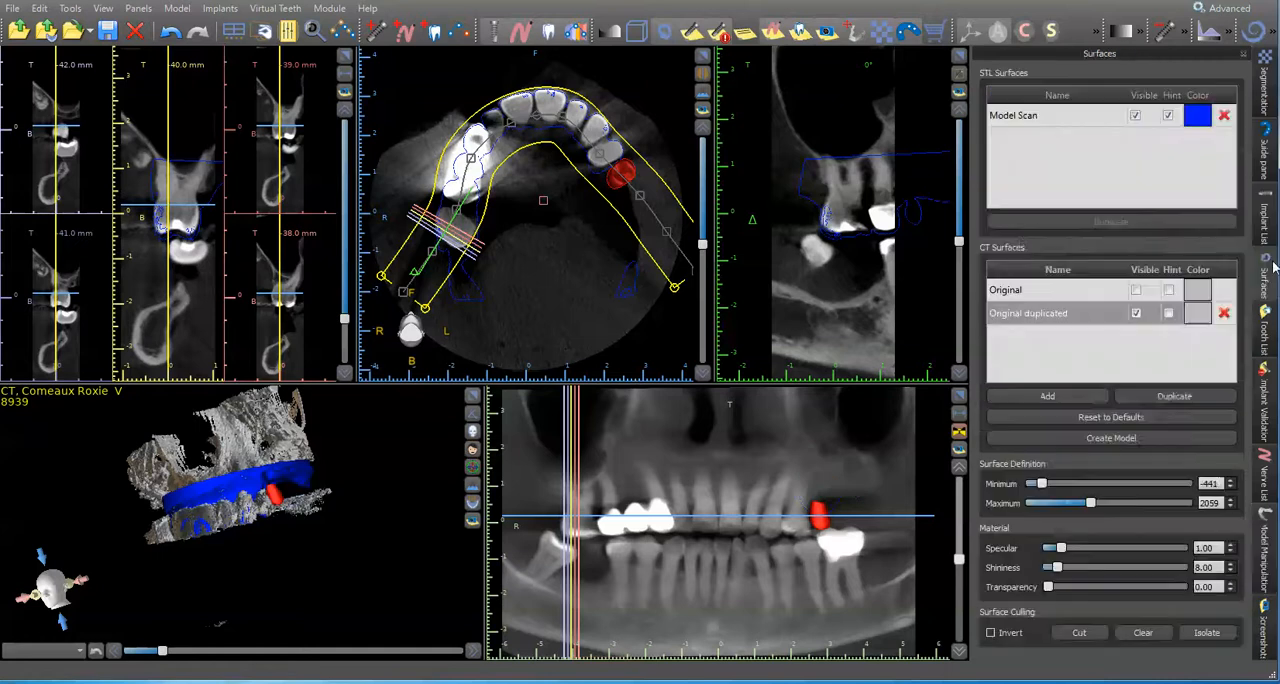
{"action": "left_click", "coordinate": [1136, 314]}
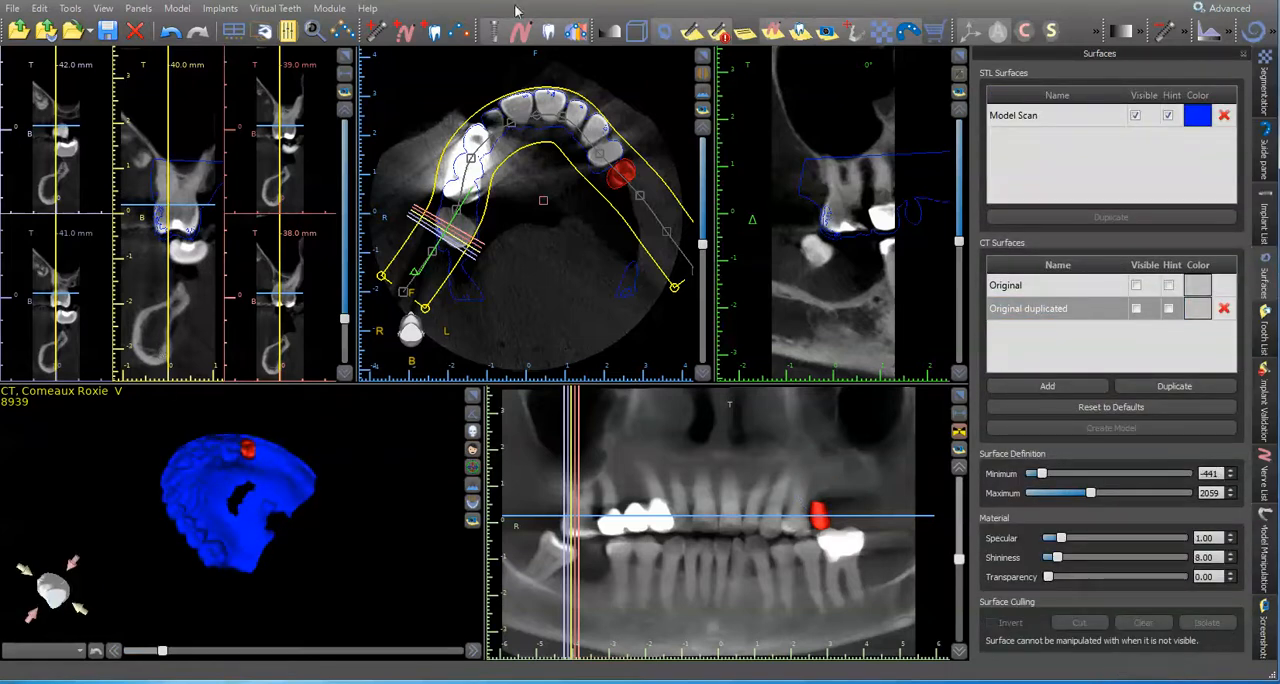
{"action": "left_click", "coordinate": [434, 31]}
{"action": "left_click", "coordinate": [792, 256]}
{"action": "left_click", "coordinate": [600, 555]}
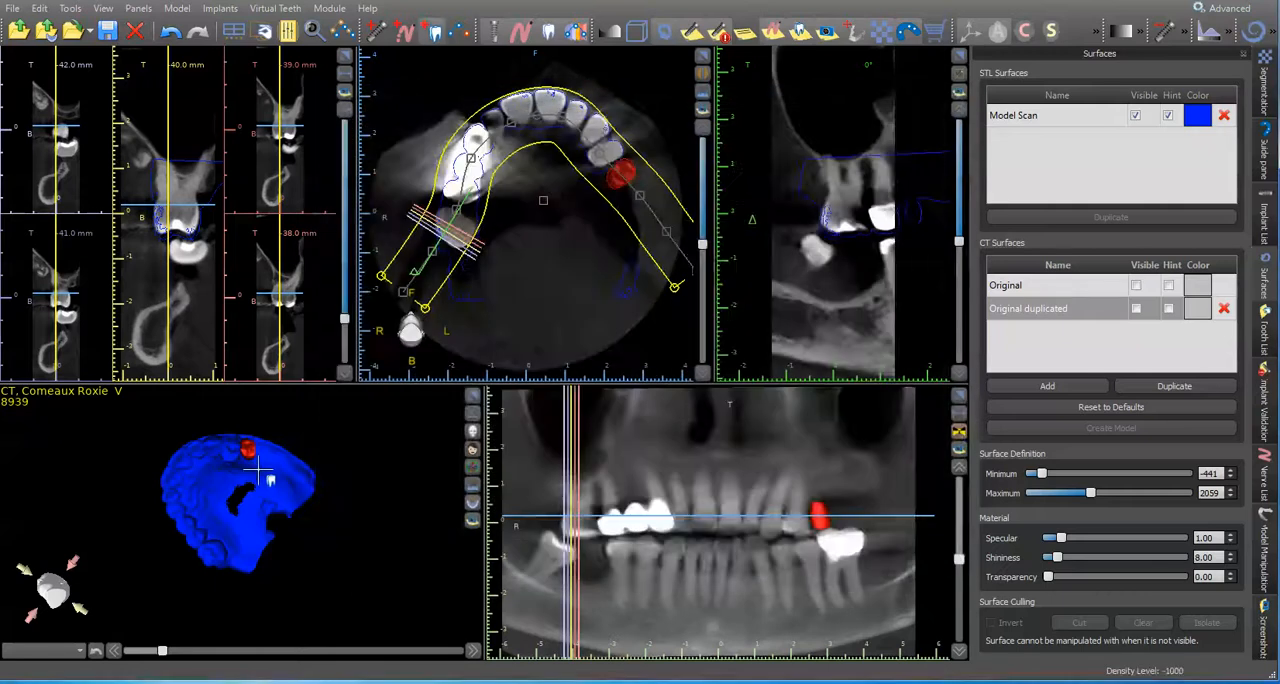
{"action": "left_click", "coordinate": [261, 459]}
Step: Rotate the molar cap to follow the arch and shift it back and outward beside the premolar in the enlarged 3D view
{"action": "left_click", "coordinate": [473, 397]}
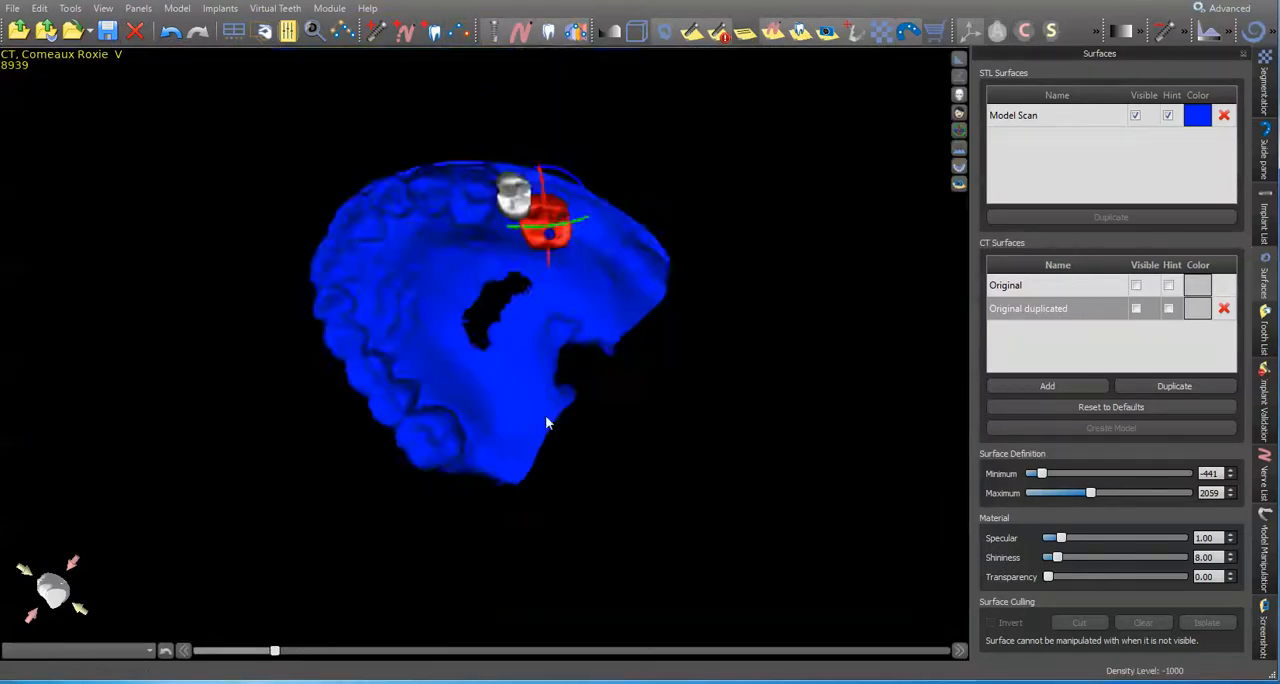
{"action": "scroll", "coordinate": [731, 323], "scroll_direction": "up", "scroll_amount": 5}
{"action": "middle_click_drag", "start_coordinate": [709, 341], "coordinate": [705, 498]}
{"action": "mouse_move", "coordinate": [638, 296]}
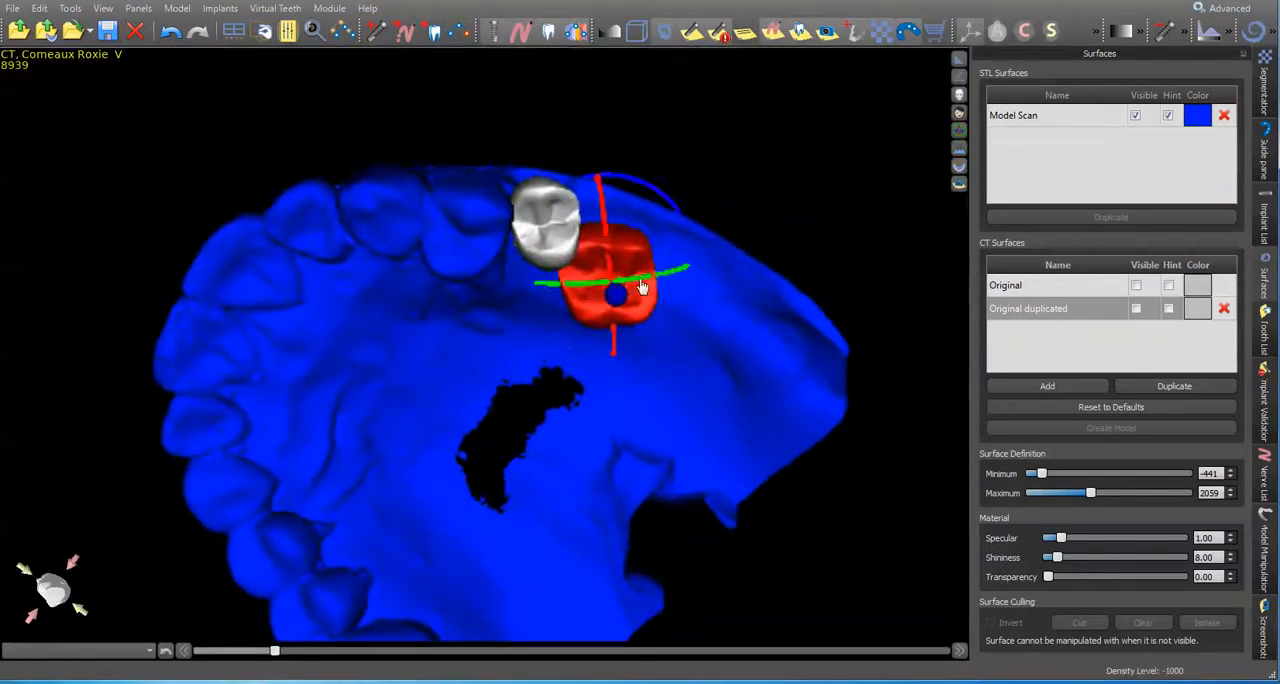
{"action": "left_click_drag", "start_coordinate": [678, 228], "coordinate": [714, 227]}
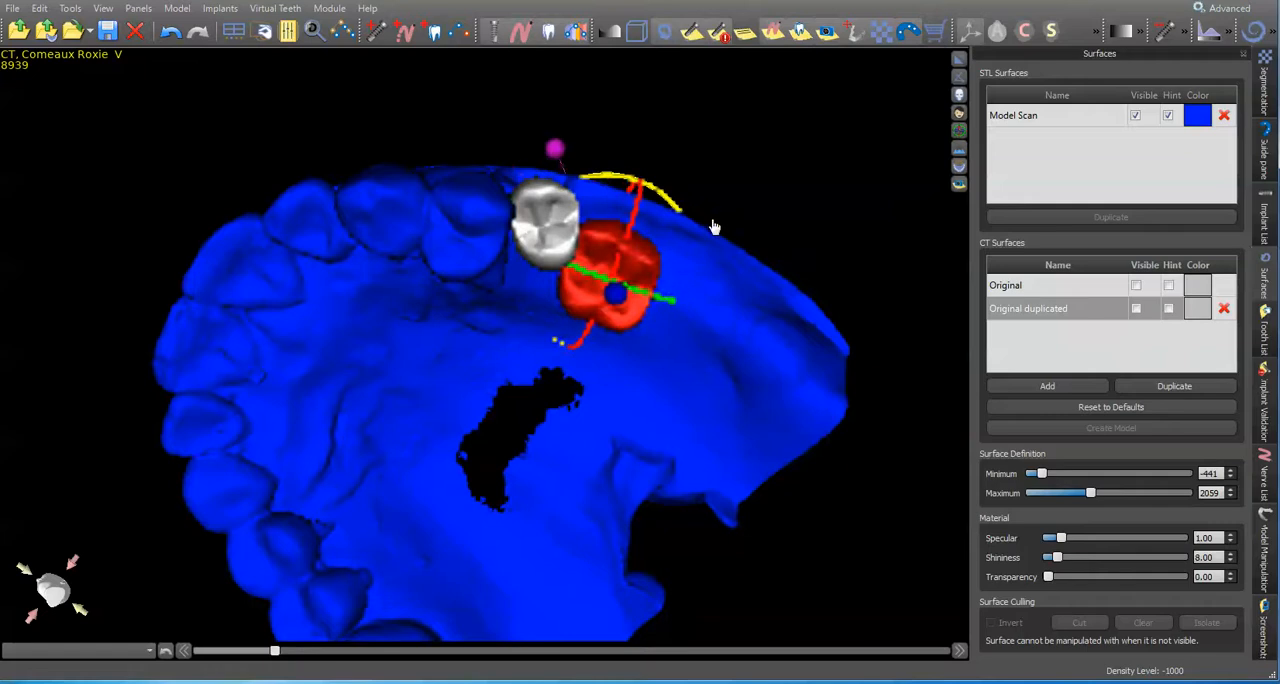
{"action": "left_click_drag", "start_coordinate": [647, 282], "coordinate": [662, 270]}
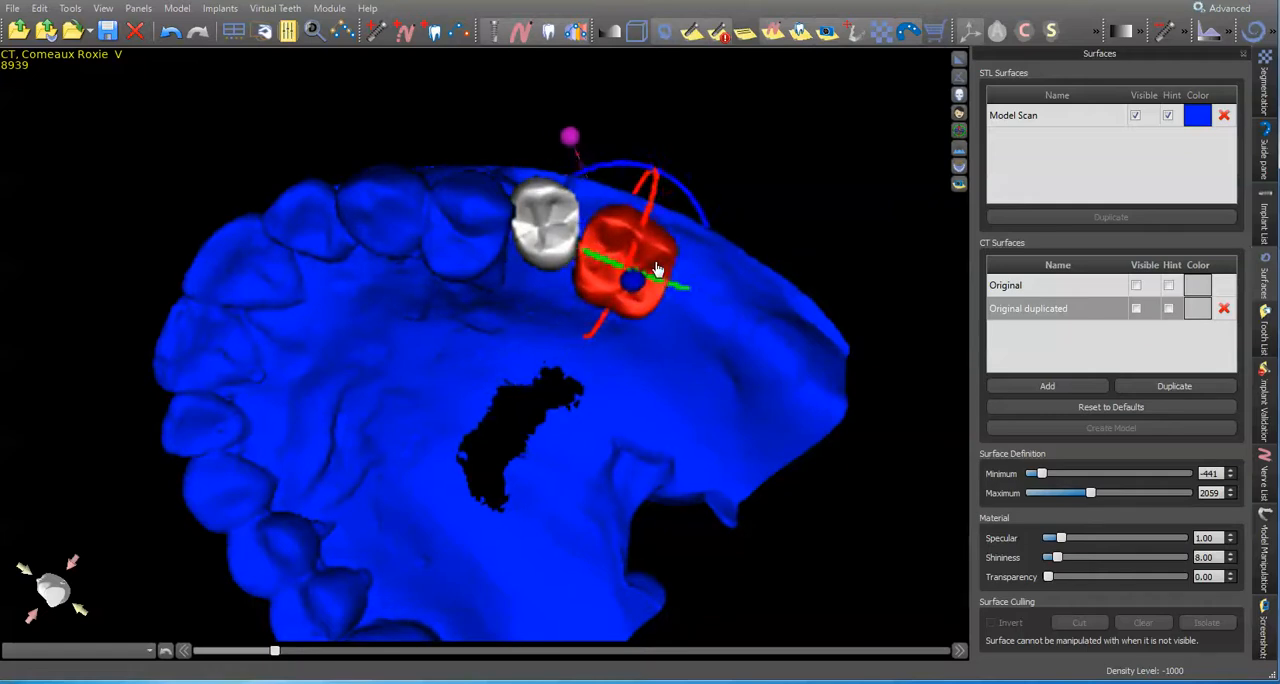
Step: Turn the second premolar cap slightly and move it into line with the scanned teeth on the ridge
{"action": "left_click_drag", "start_coordinate": [855, 159], "coordinate": [849, 219], "text": "ctrl"}
{"action": "left_click", "coordinate": [572, 200]}
{"action": "left_click_drag", "start_coordinate": [608, 100], "coordinate": [637, 123]}
{"action": "left_click_drag", "start_coordinate": [582, 193], "coordinate": [579, 201]}
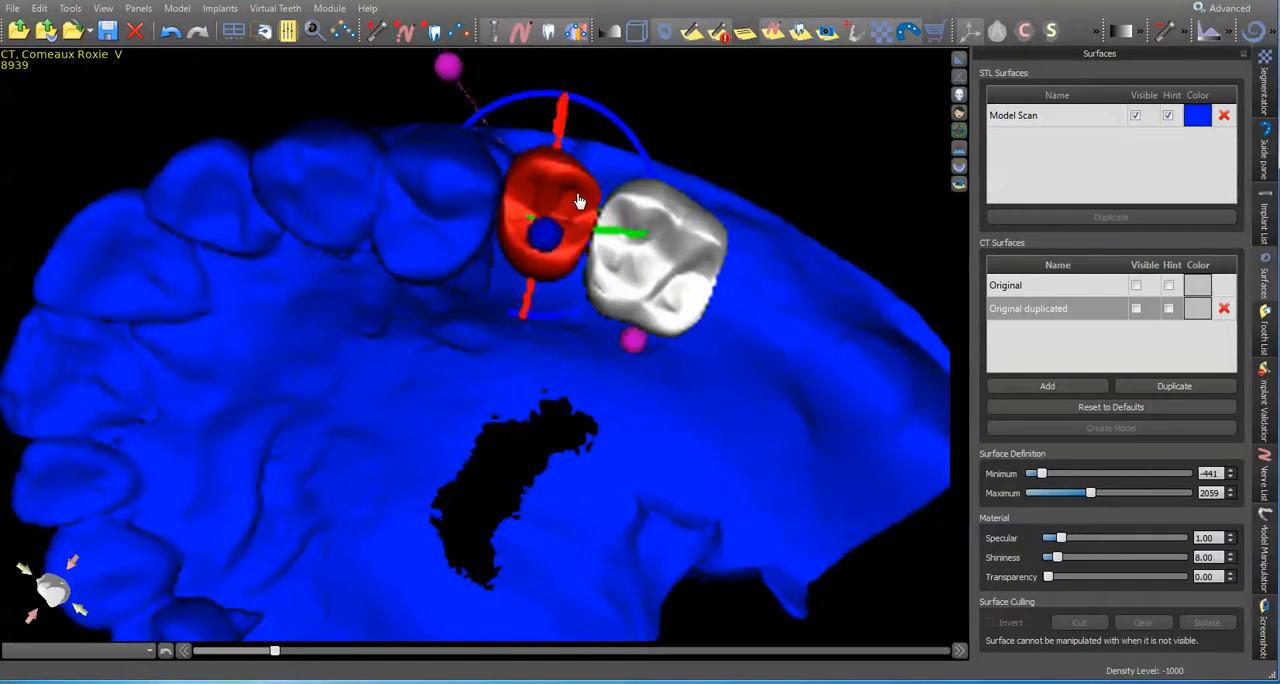
Step: Fine-tune the molar cap's place behind the premolar, and lower it to just above the opposing crown in the panoramic view
{"action": "left_click", "coordinate": [698, 253]}
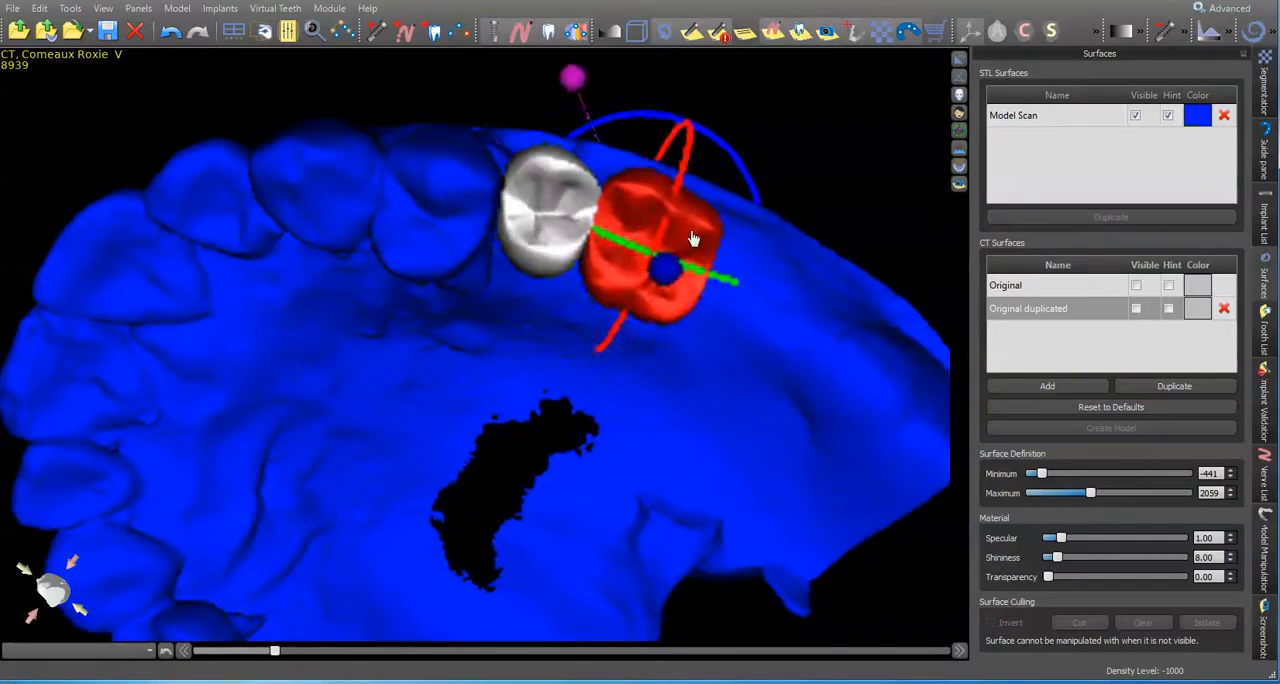
{"action": "left_click_drag", "start_coordinate": [825, 113], "coordinate": [748, 110]}
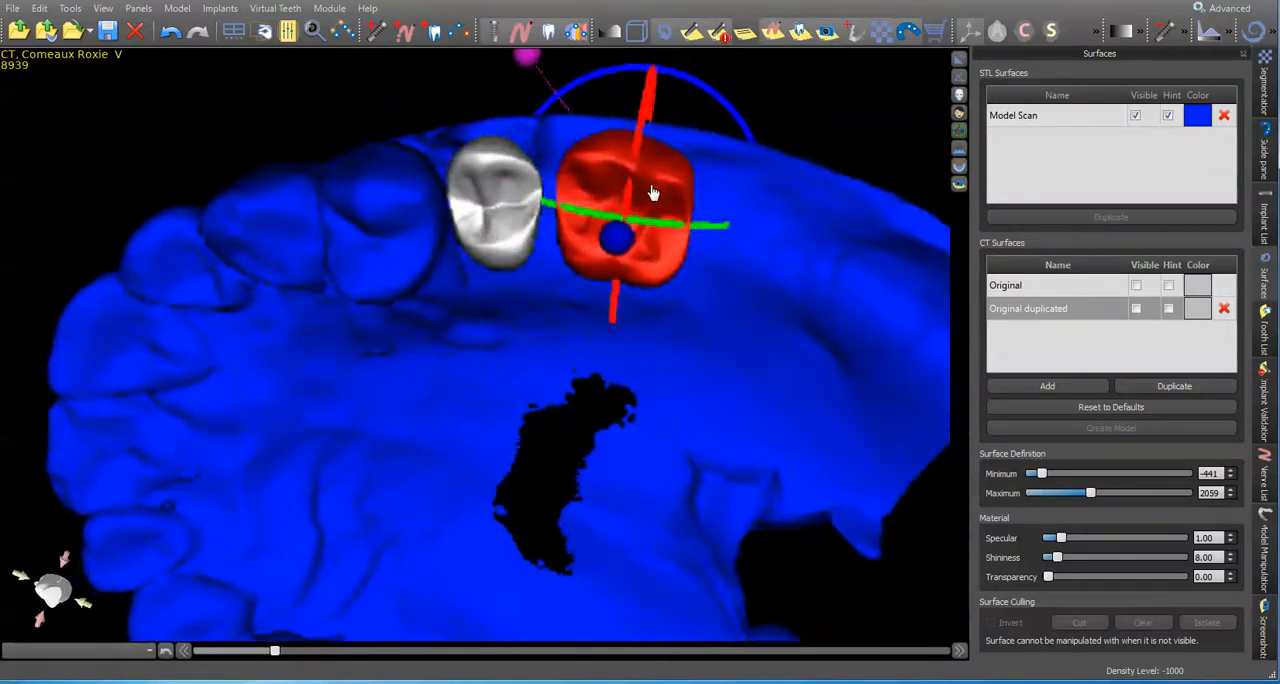
{"action": "left_click_drag", "start_coordinate": [652, 194], "coordinate": [644, 188]}
{"action": "left_click", "coordinate": [959, 58]}
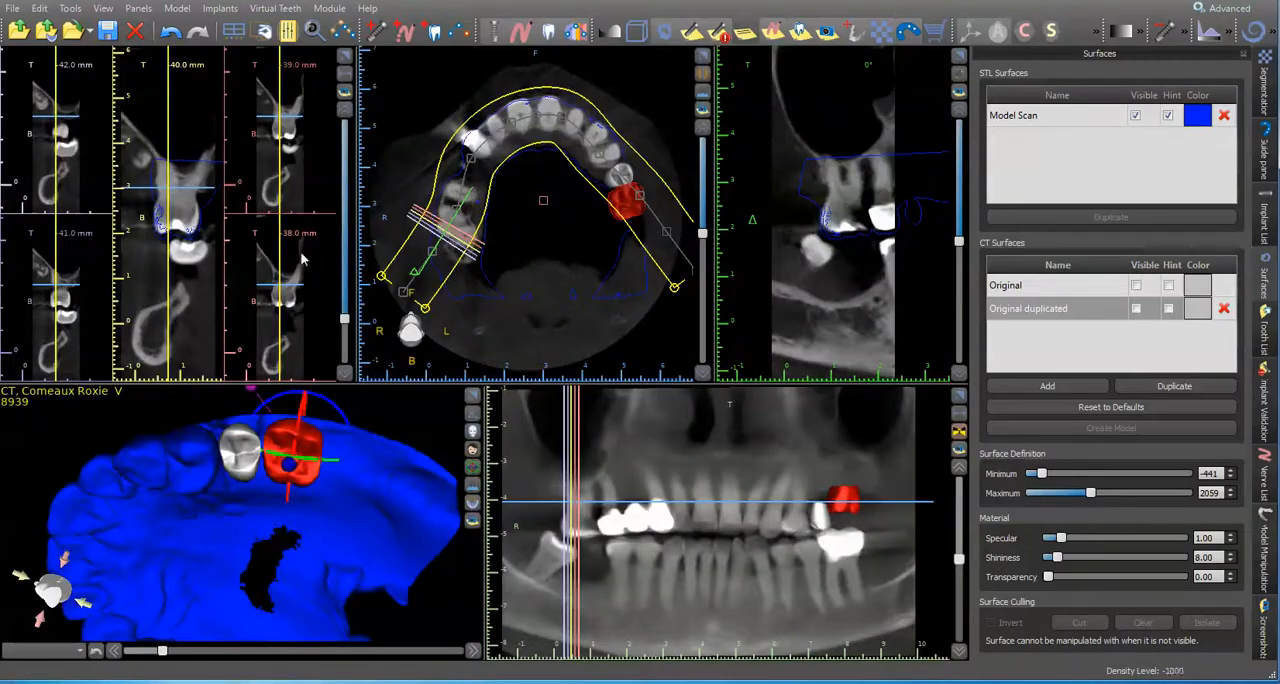
{"action": "left_click_drag", "start_coordinate": [848, 503], "coordinate": [850, 518]}
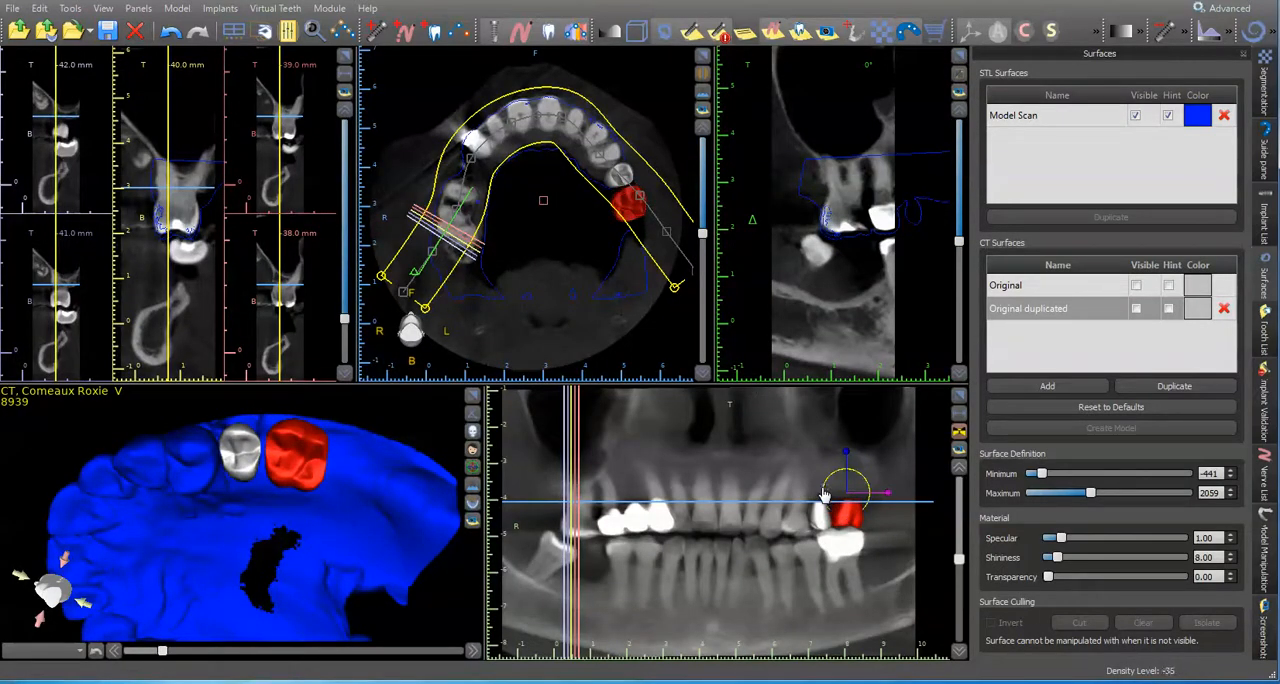
Step: Move the cross-sections to the second premolar cap and inspect both caps in the enlarged panoramic view
{"action": "left_click", "coordinate": [818, 484]}
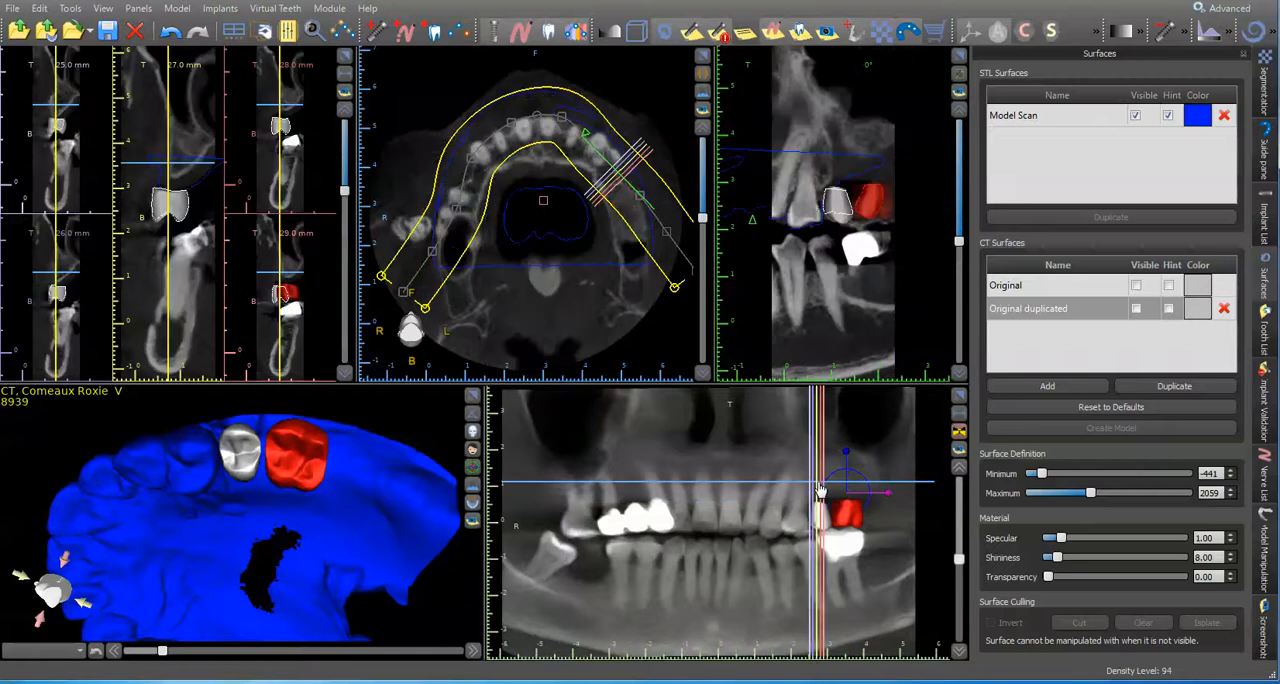
{"action": "left_click", "coordinate": [958, 398]}
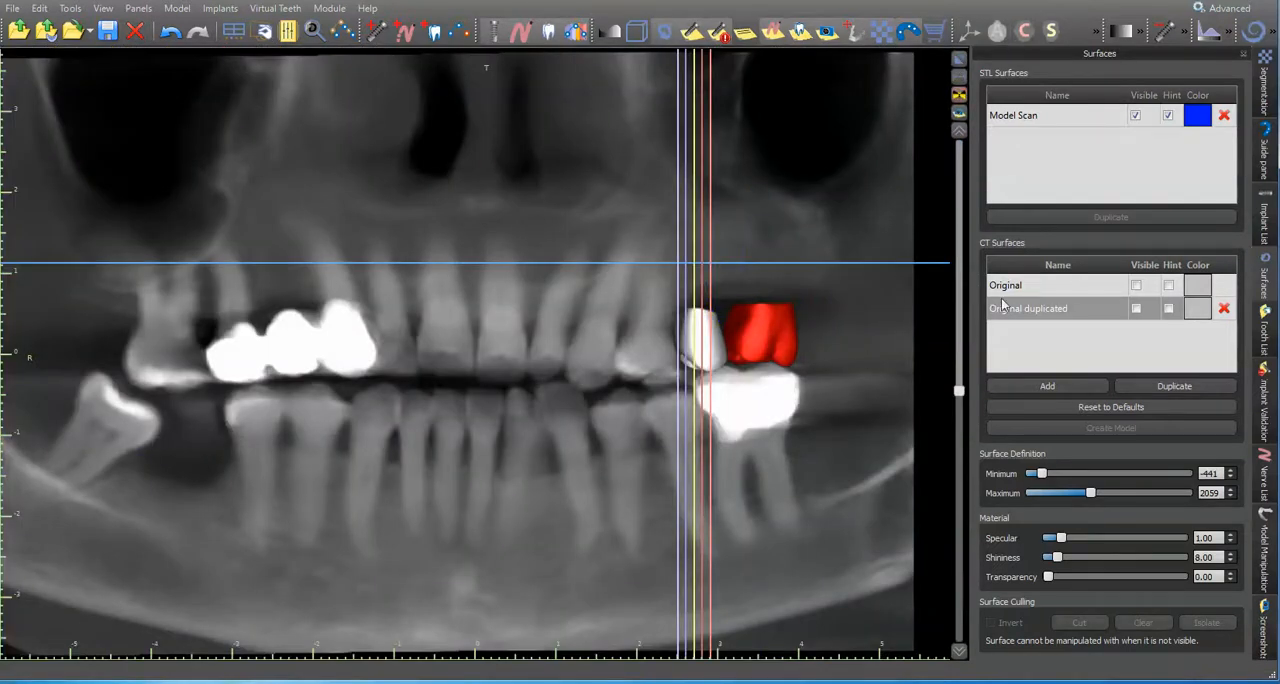
{"action": "left_click", "coordinate": [958, 65]}
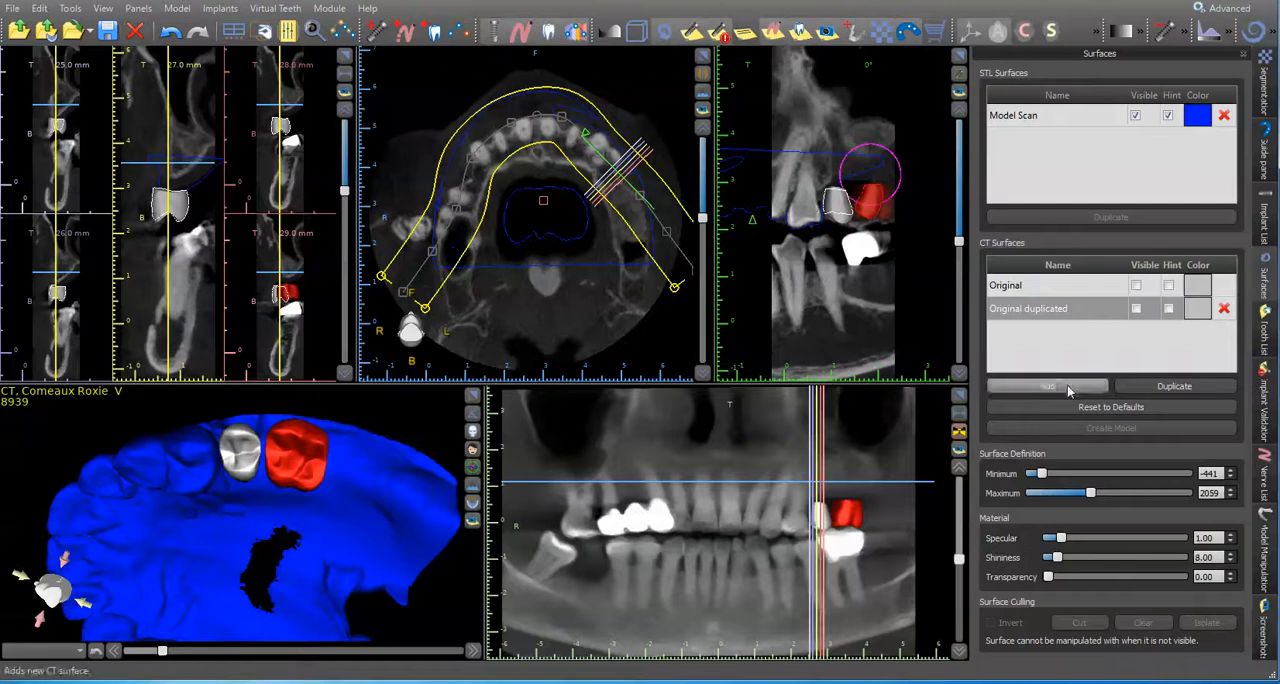
Step: Show the Original CT surface and nudge the molar and premolar caps against the lower teeth in an enlarged side view
{"action": "left_click", "coordinate": [1137, 287]}
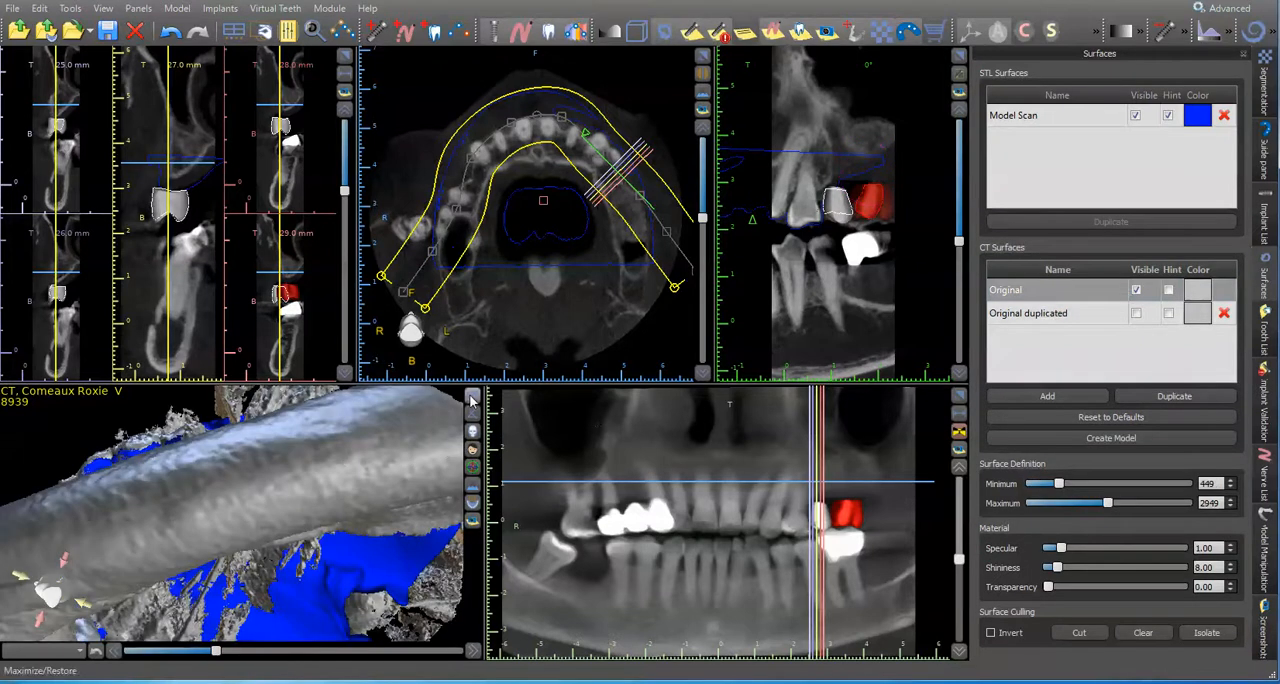
{"action": "left_click", "coordinate": [470, 398]}
{"action": "left_click_drag", "start_coordinate": [614, 181], "coordinate": [156, 291]}
{"action": "mouse_move", "coordinate": [577, 340]}
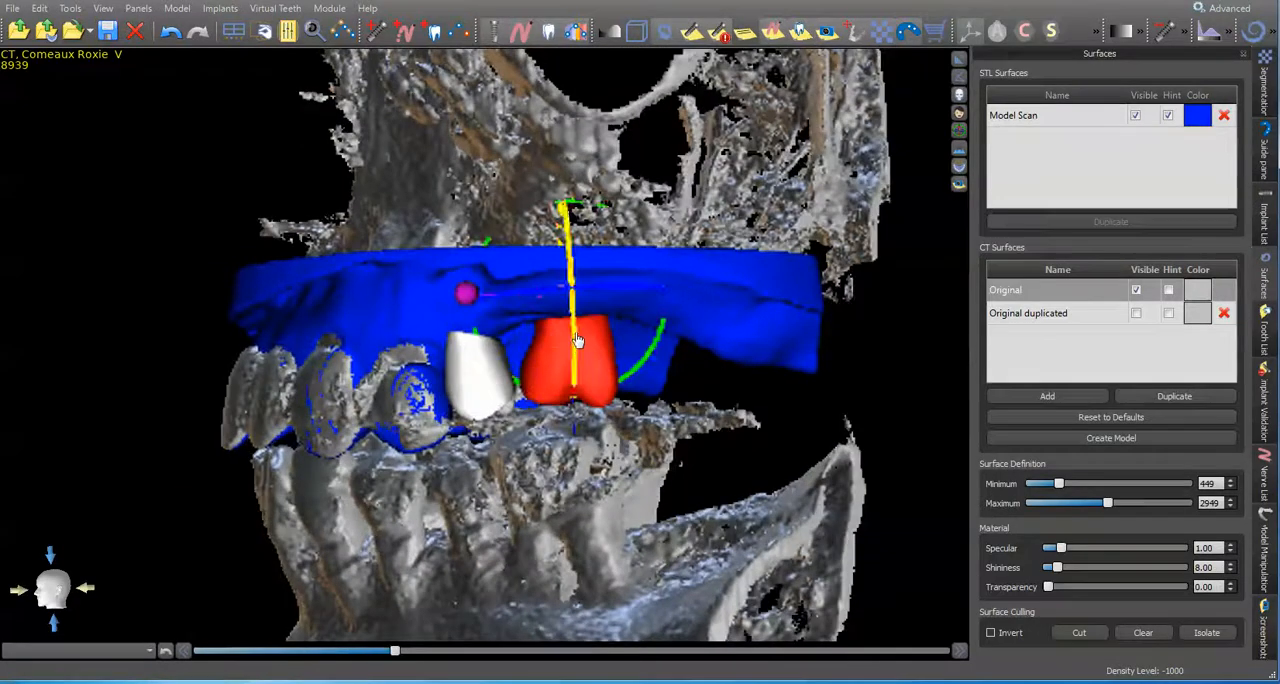
{"action": "left_click_drag", "start_coordinate": [663, 331], "coordinate": [665, 325]}
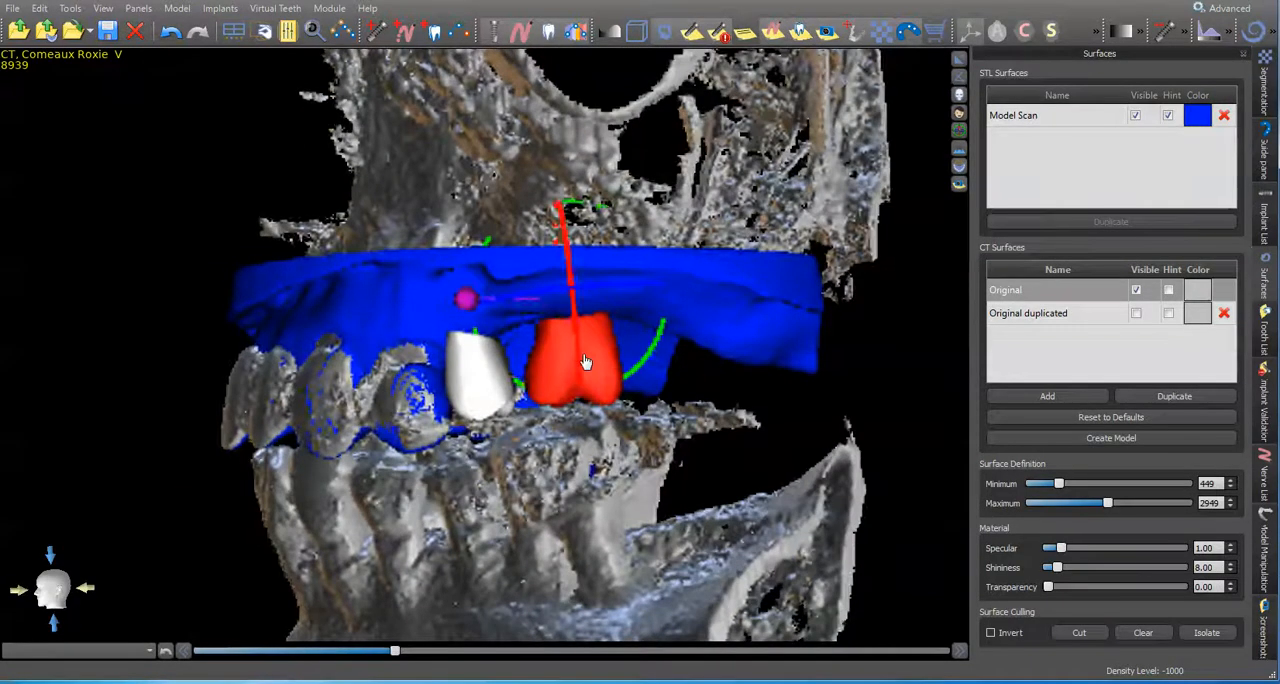
{"action": "left_click_drag", "start_coordinate": [266, 250], "coordinate": [299, 262]}
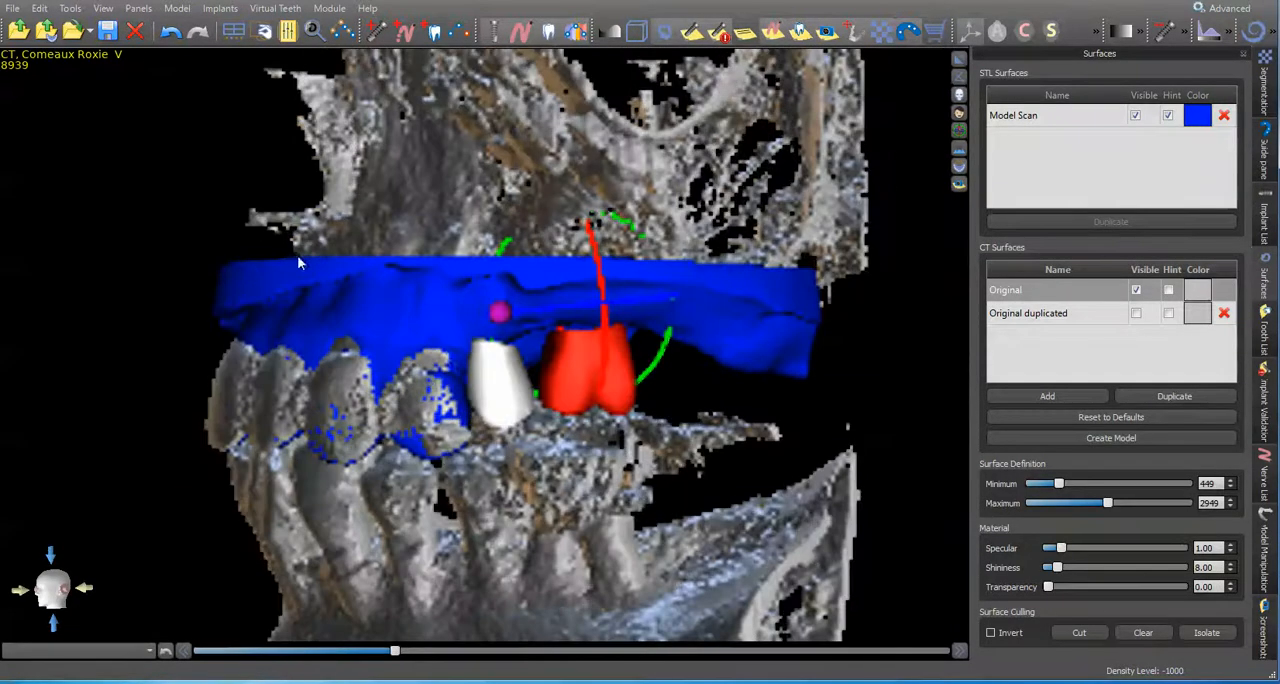
{"action": "left_click", "coordinate": [492, 365]}
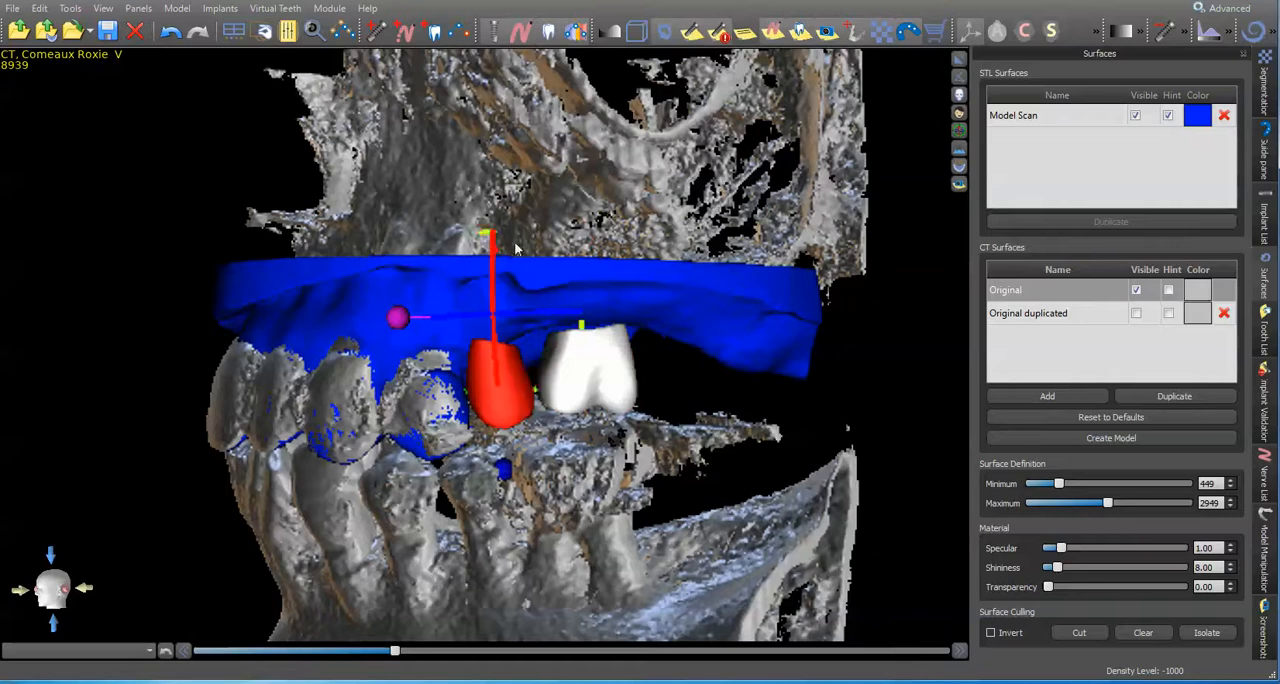
{"action": "left_click_drag", "start_coordinate": [507, 381], "coordinate": [513, 379]}
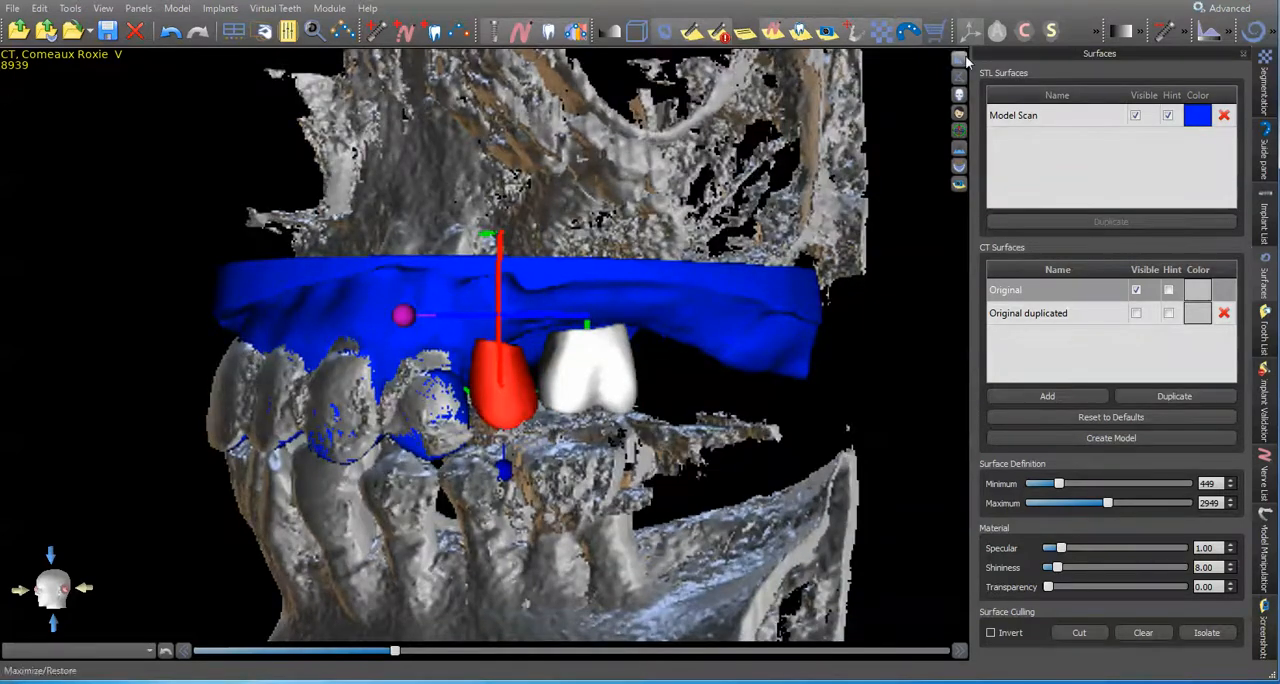
Step: Hide the Original CT surface and lock both the left maxillary second premolar and first molar
{"action": "left_click", "coordinate": [964, 61]}
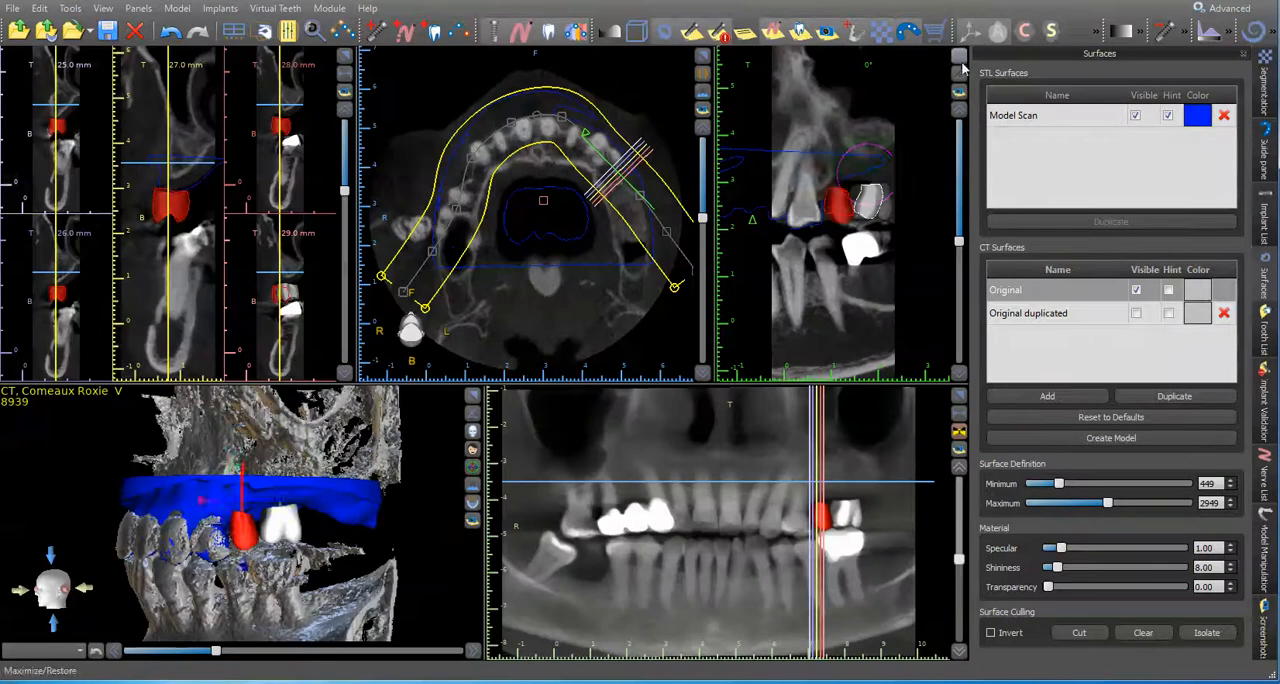
{"action": "left_click", "coordinate": [1136, 291]}
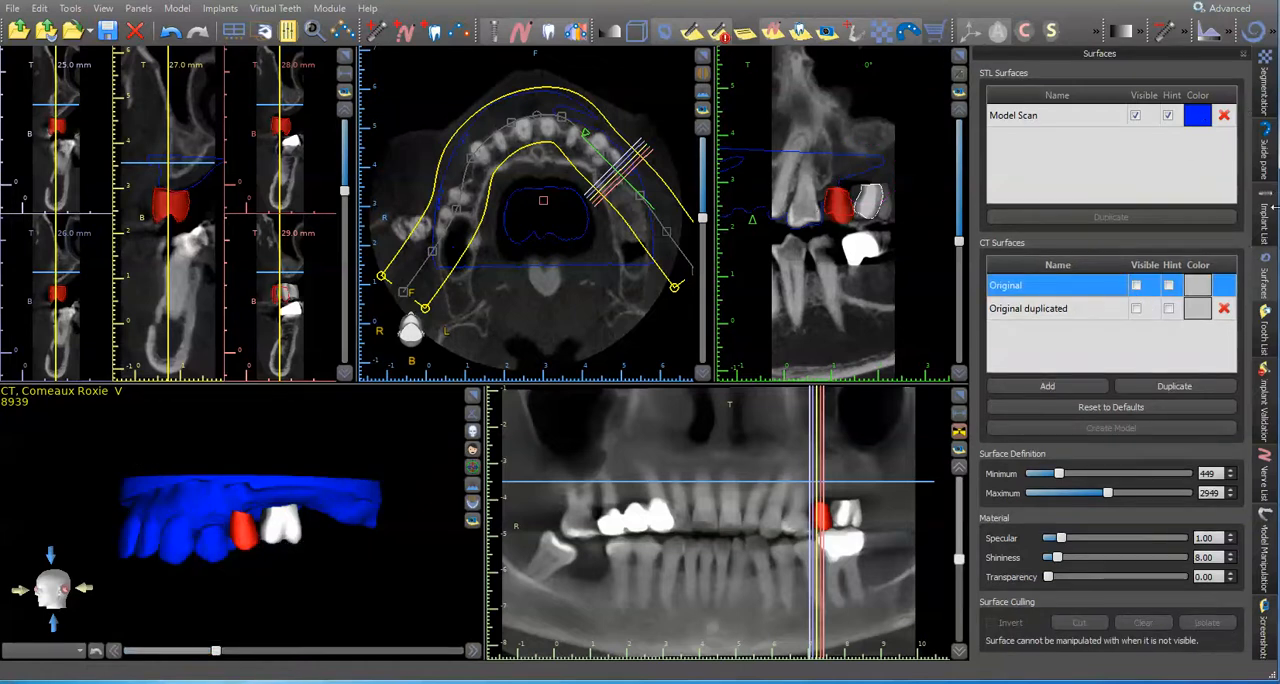
{"action": "left_click", "coordinate": [1266, 348]}
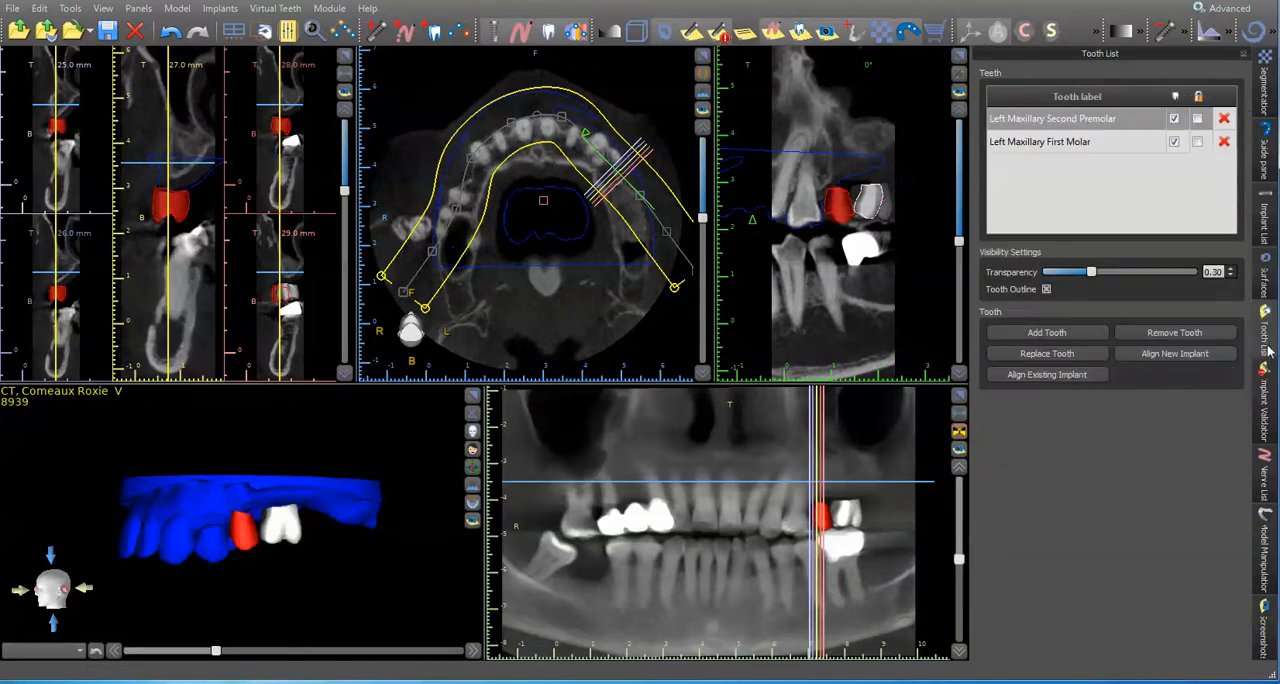
{"action": "left_click", "coordinate": [1198, 96]}
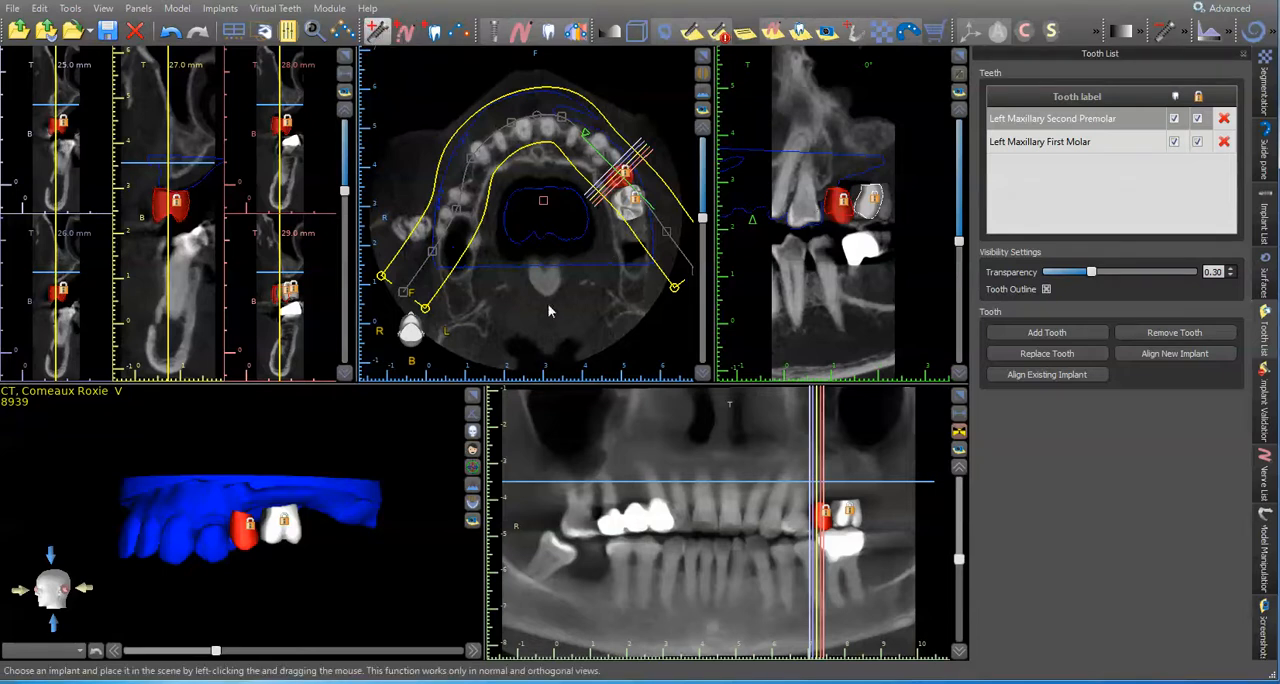
Step: Add a Blue Sky Bio BIO | Max maxillary implant, platform 3.5, model IJH3510, in the bone above the second premolar cap
{"action": "left_click", "coordinate": [445, 193]}
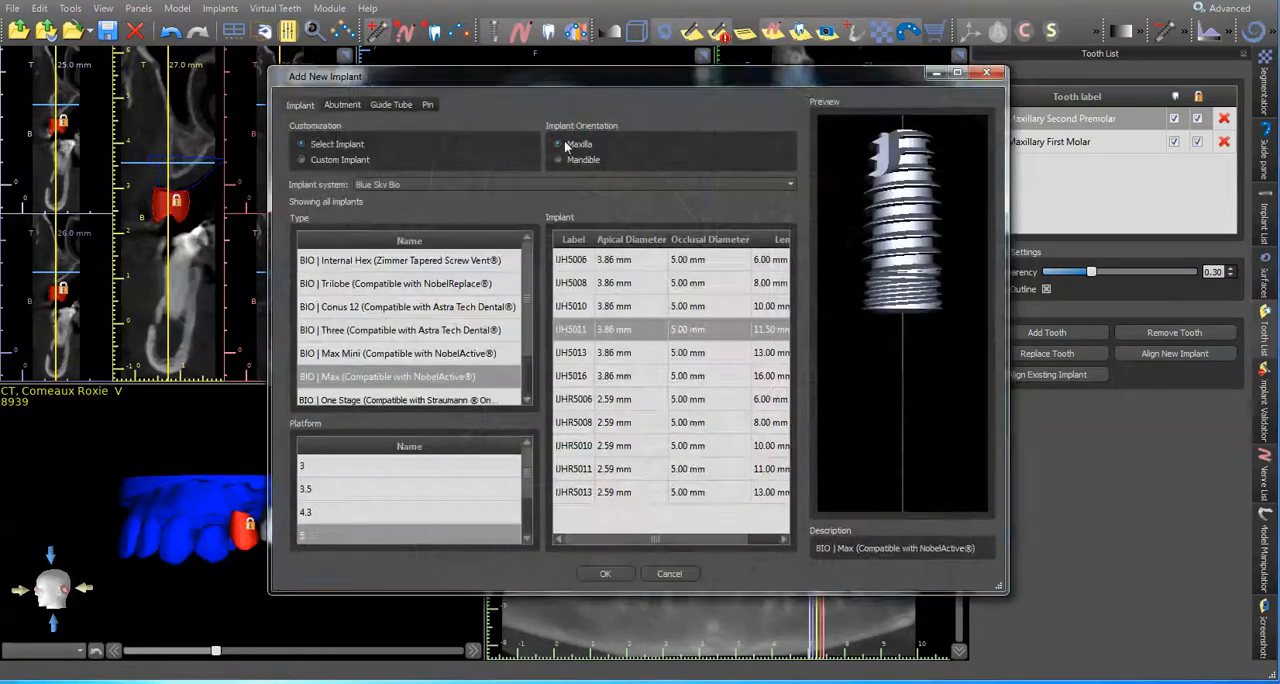
{"action": "left_click", "coordinate": [410, 489]}
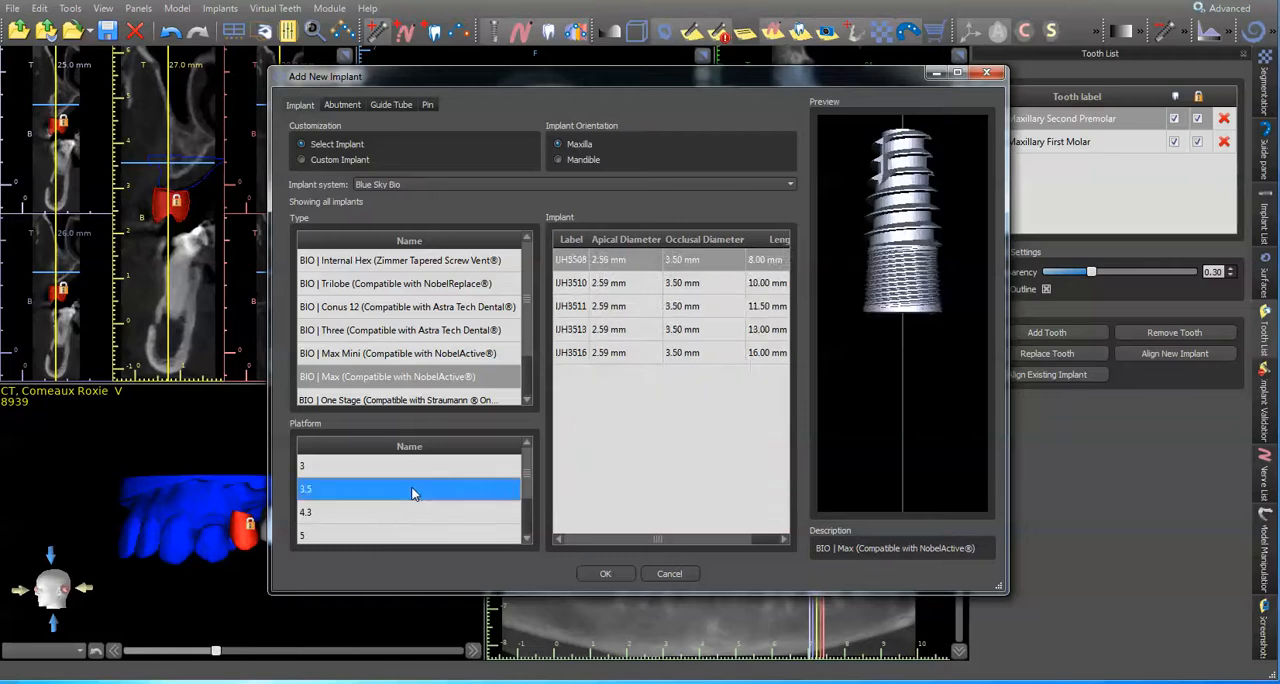
{"action": "left_click", "coordinate": [622, 287]}
{"action": "left_click", "coordinate": [605, 573]}
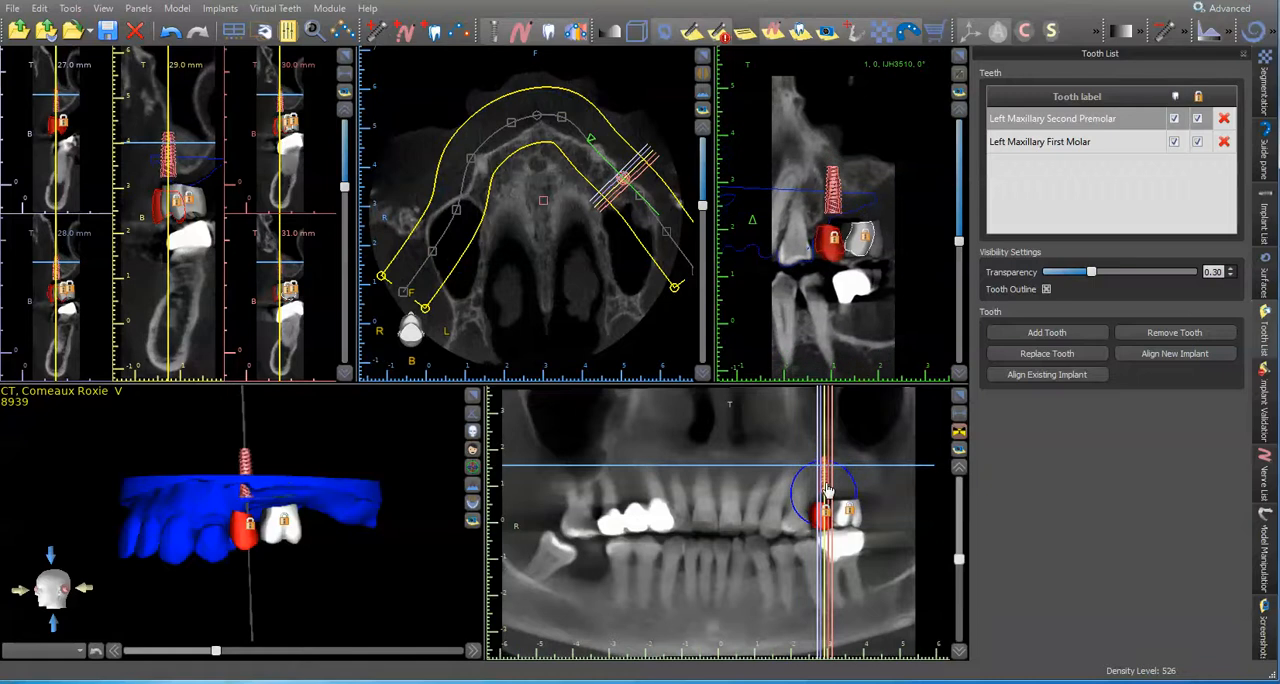
Step: Shift the premolar implant into the ridge in the cross-section and side view, and tilt its axis toward the cap in the enlarged cross-sections
{"action": "left_click_drag", "start_coordinate": [170, 162], "coordinate": [183, 163]}
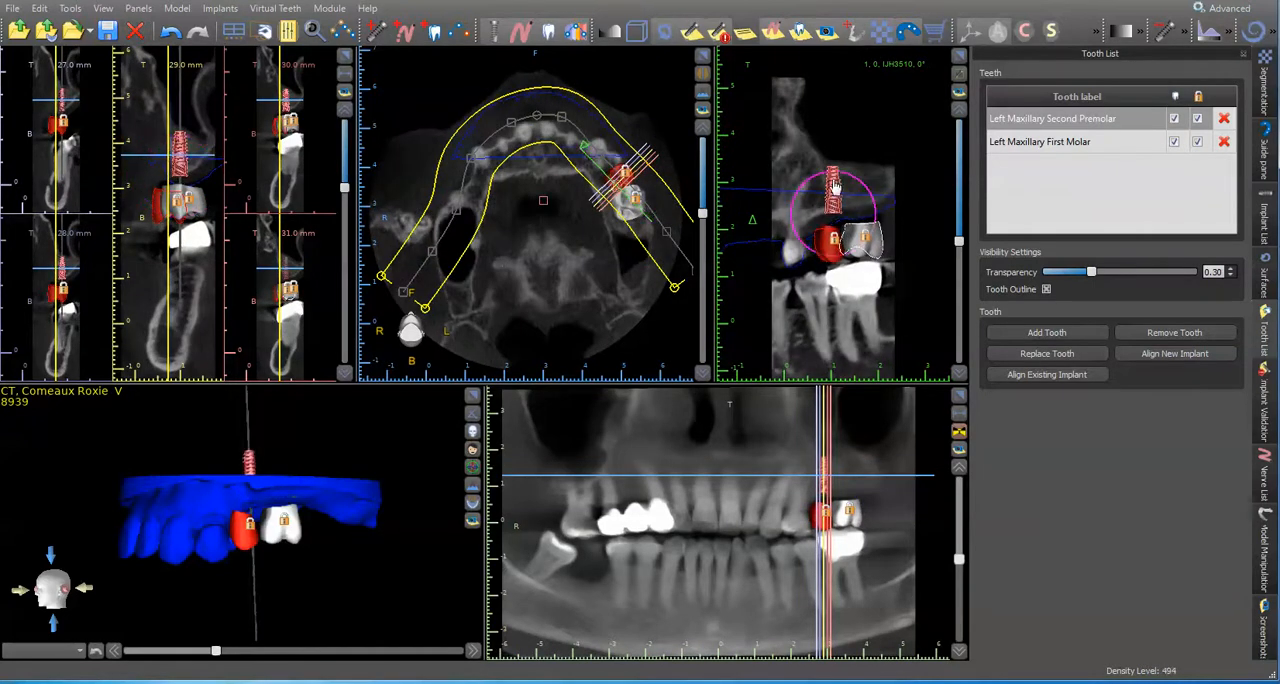
{"action": "left_click_drag", "start_coordinate": [851, 182], "coordinate": [837, 196]}
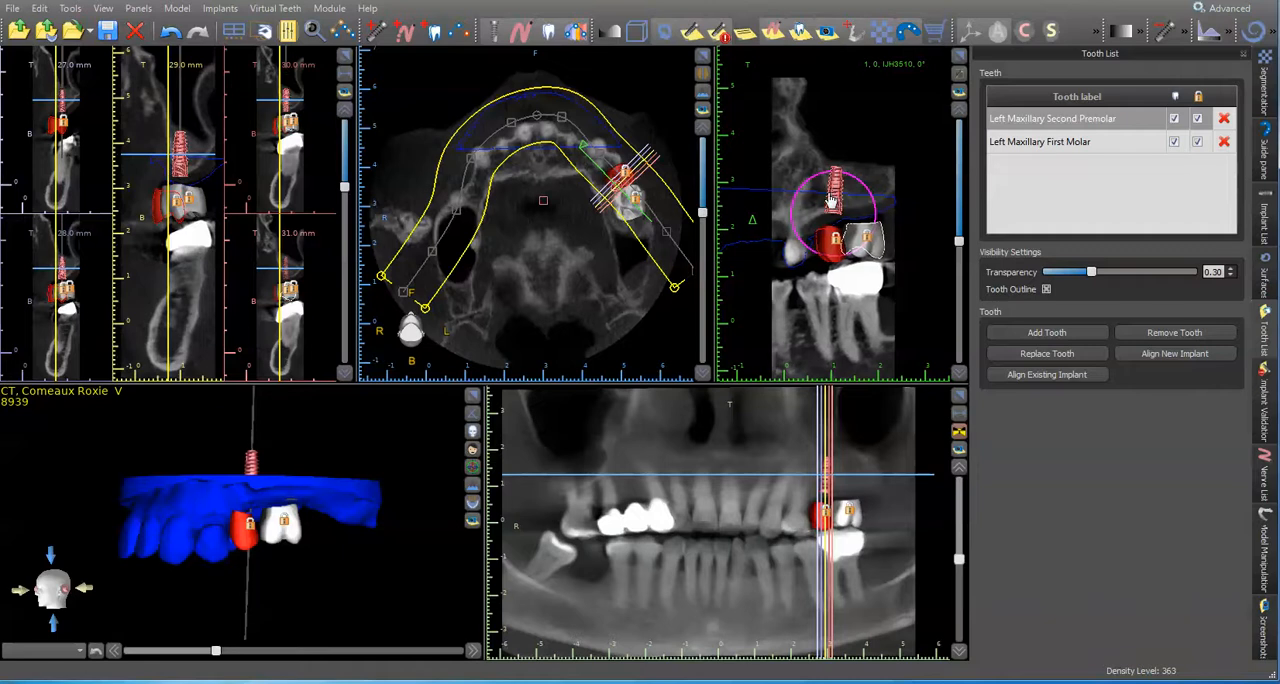
{"action": "left_click", "coordinate": [347, 55]}
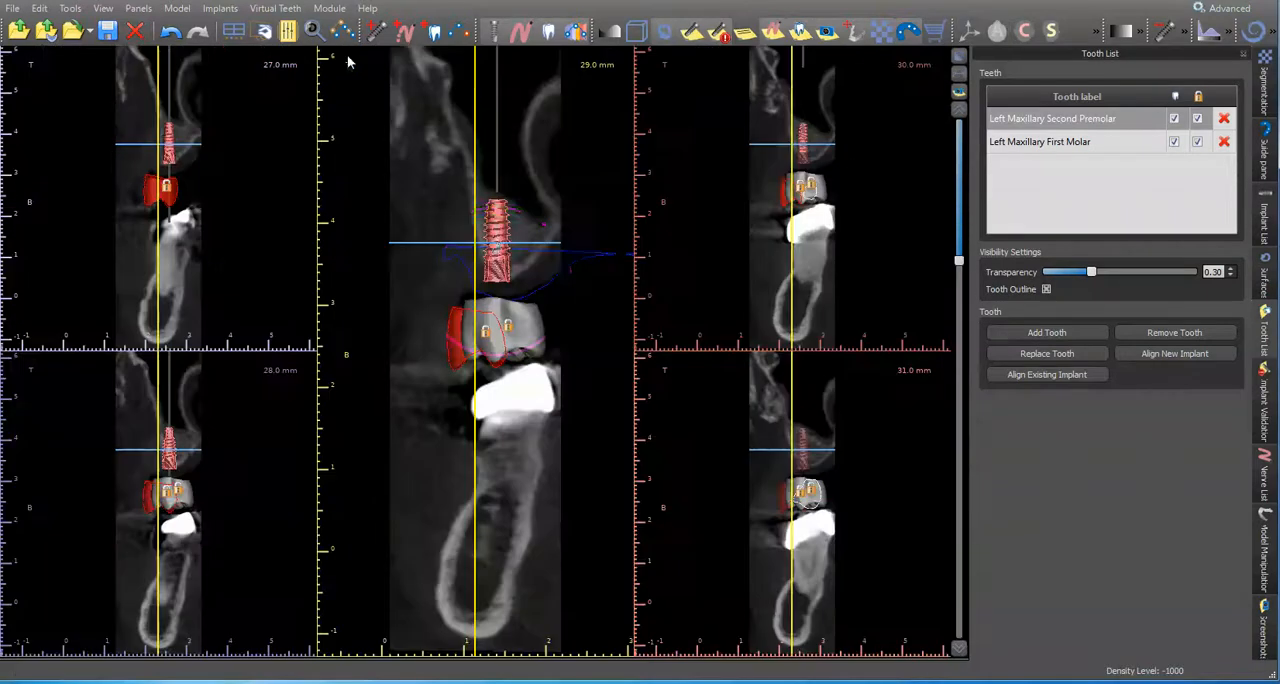
{"action": "mouse_move", "coordinate": [497, 244]}
{"action": "left_mouse_down"}
{"action": "mouse_move", "coordinate": [485, 260]}
{"action": "mouse_move", "coordinate": [505, 276]}
{"action": "mouse_move", "coordinate": [507, 252]}
{"action": "left_mouse_up"}
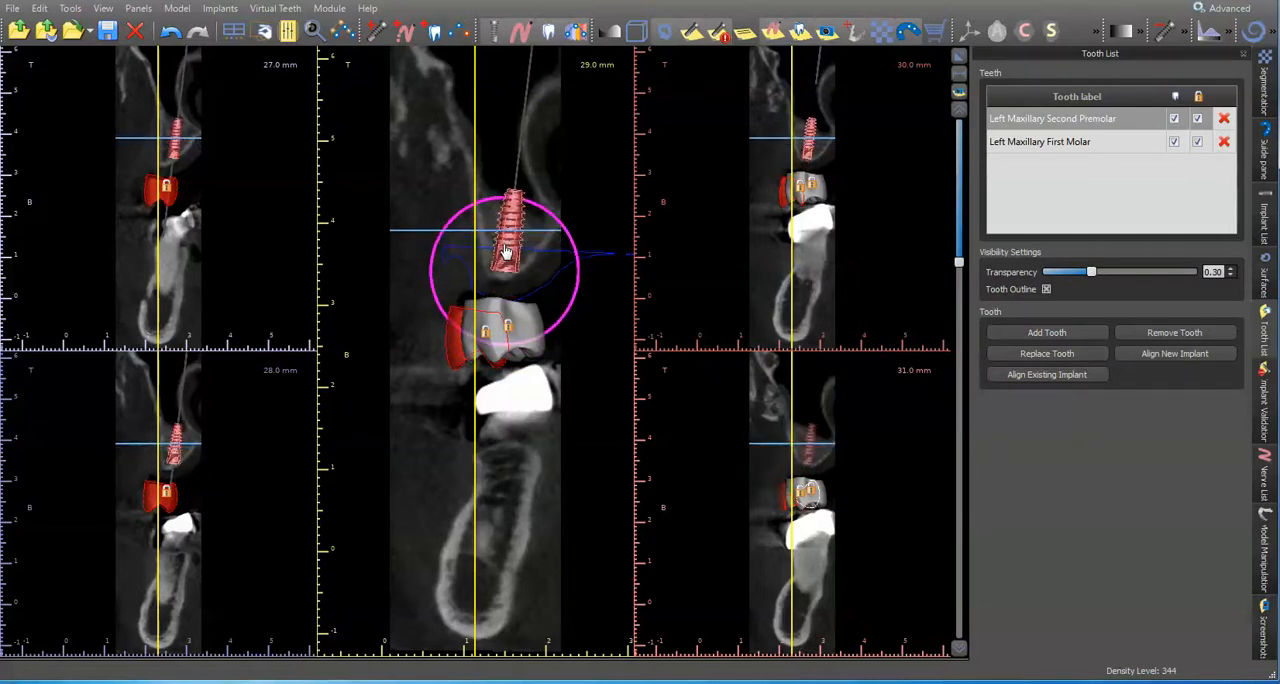
Step: Replace the premolar implant with the 8 mm long IJH3508 and check its axis from the occlusal side of the enlarged 3D model
{"action": "double_click", "coordinate": [506, 251]}
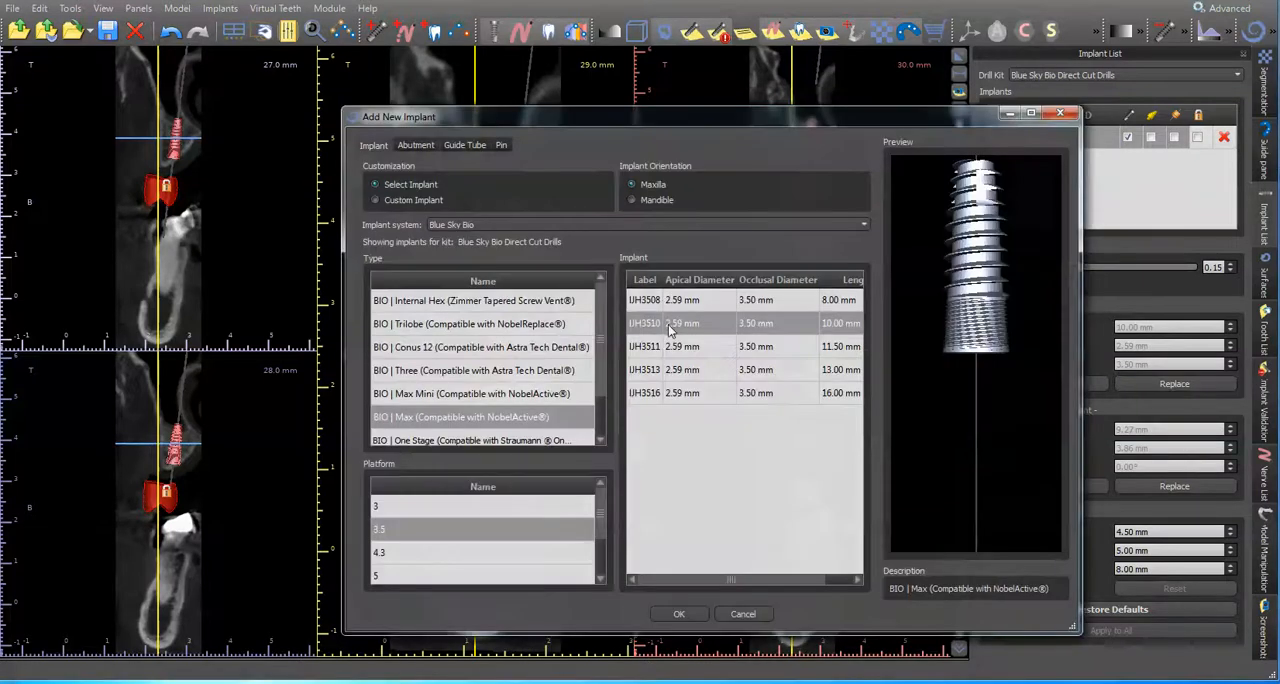
{"action": "left_click", "coordinate": [709, 304]}
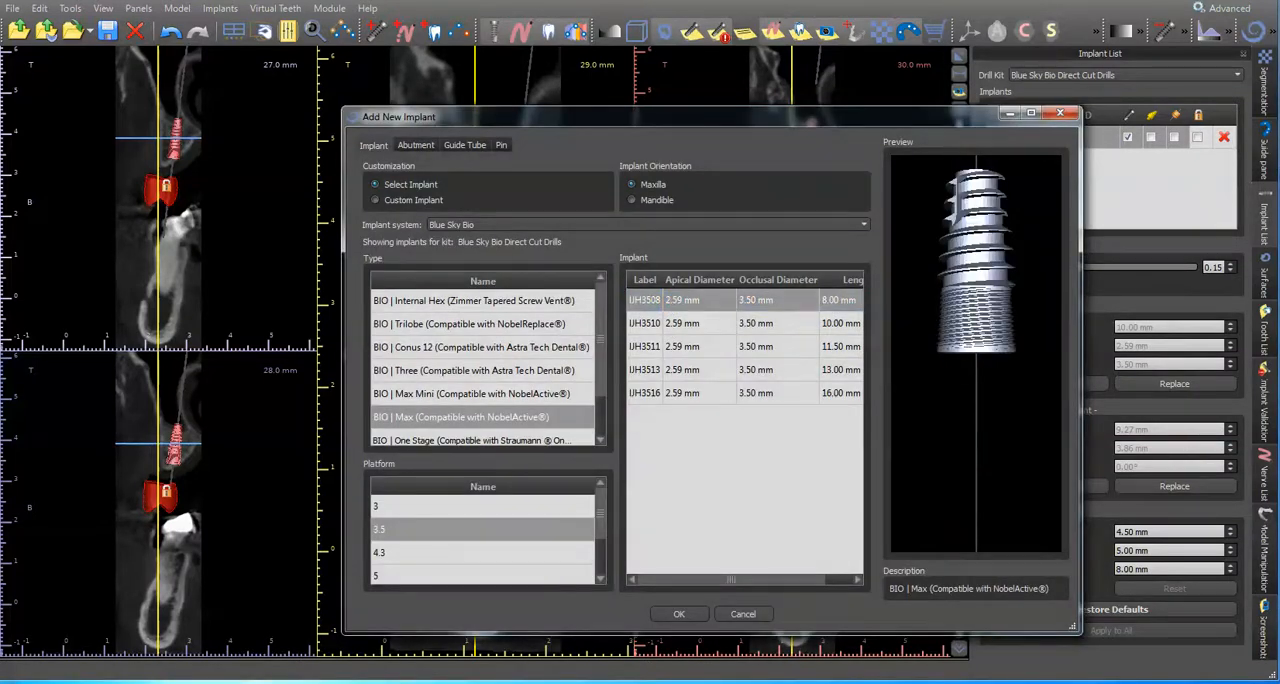
{"action": "left_click", "coordinate": [678, 613]}
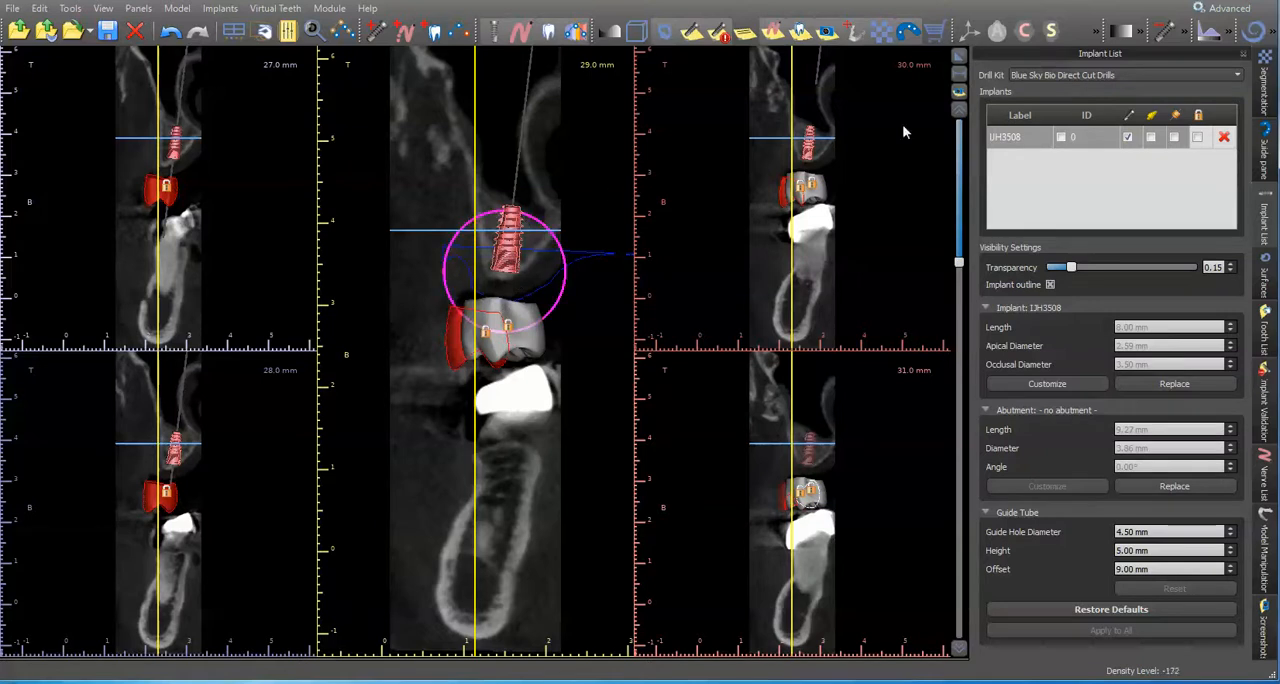
{"action": "left_click", "coordinate": [959, 57]}
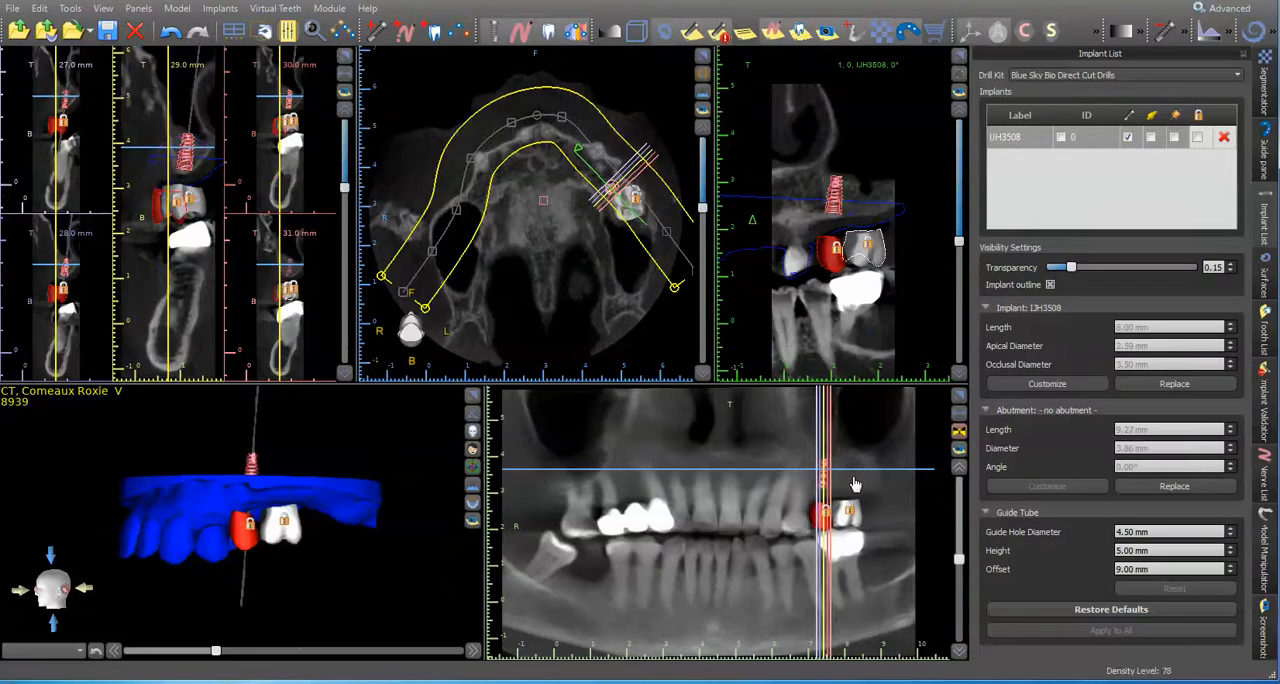
{"action": "left_click", "coordinate": [473, 397]}
{"action": "left_click_drag", "start_coordinate": [458, 582], "coordinate": [517, 117]}
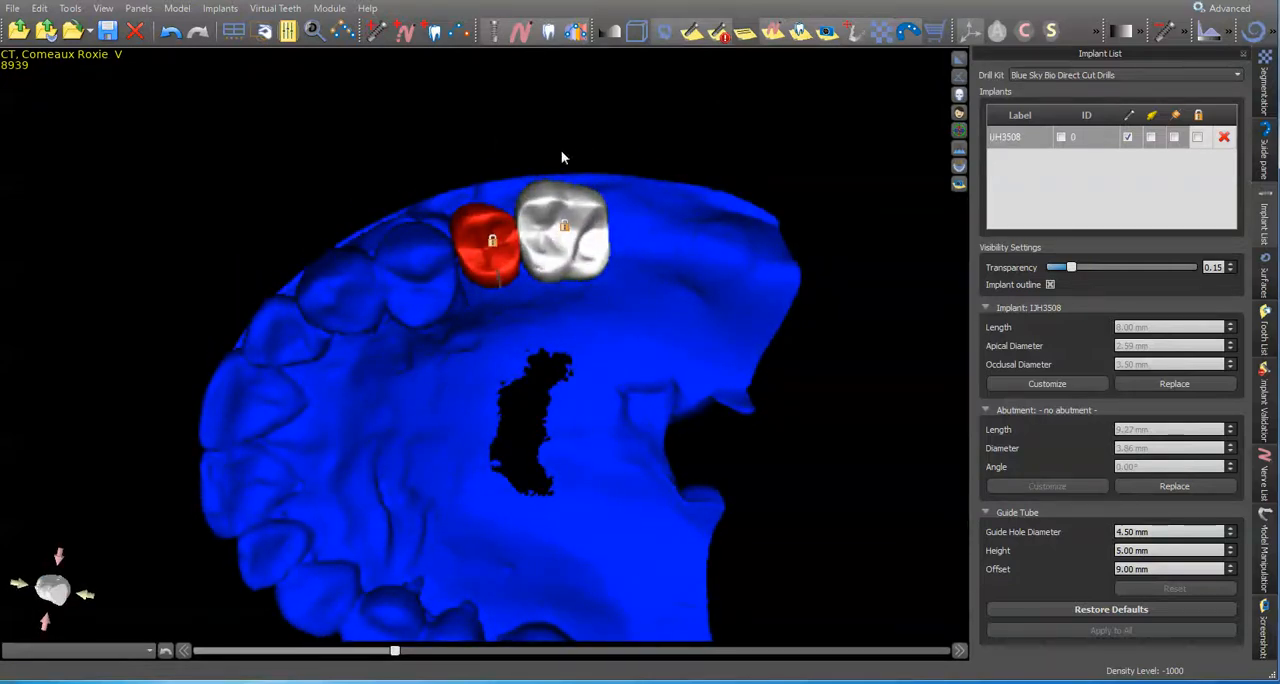
{"action": "left_click", "coordinate": [959, 59]}
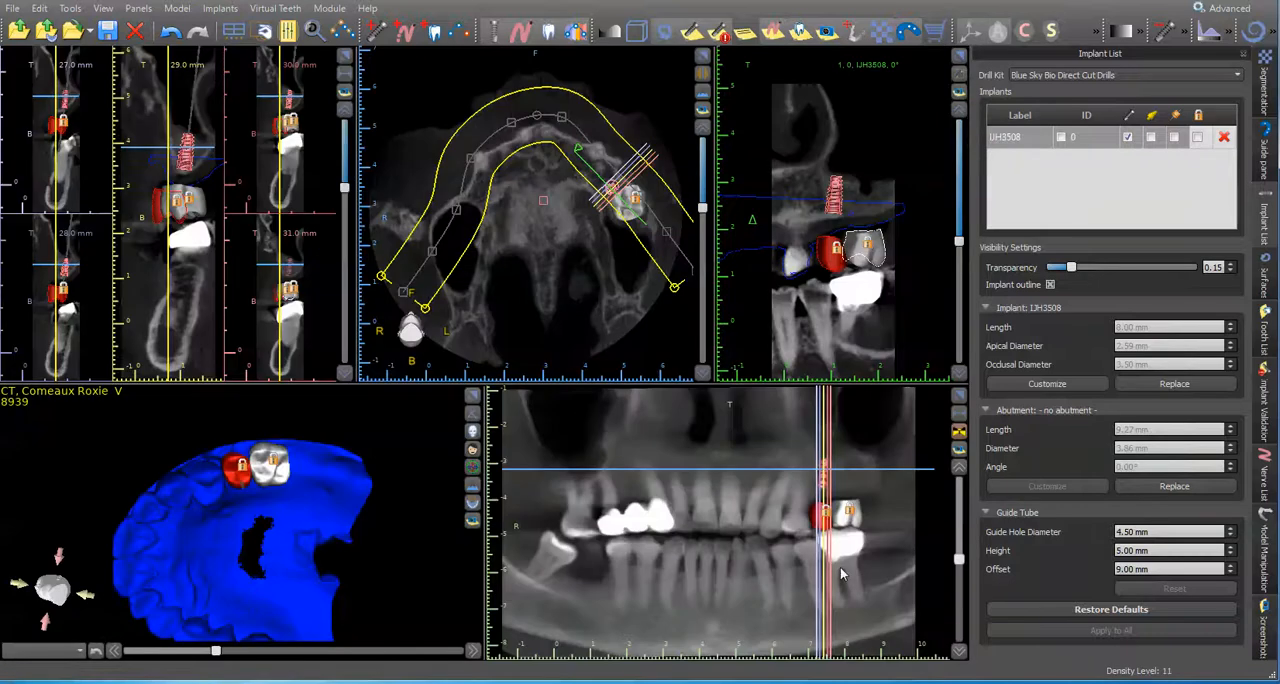
Step: Add a BIO | Max maxillary implant, platform 5, model IJH5008, in the bone above the first molar cap
{"action": "left_click", "coordinate": [849, 487]}
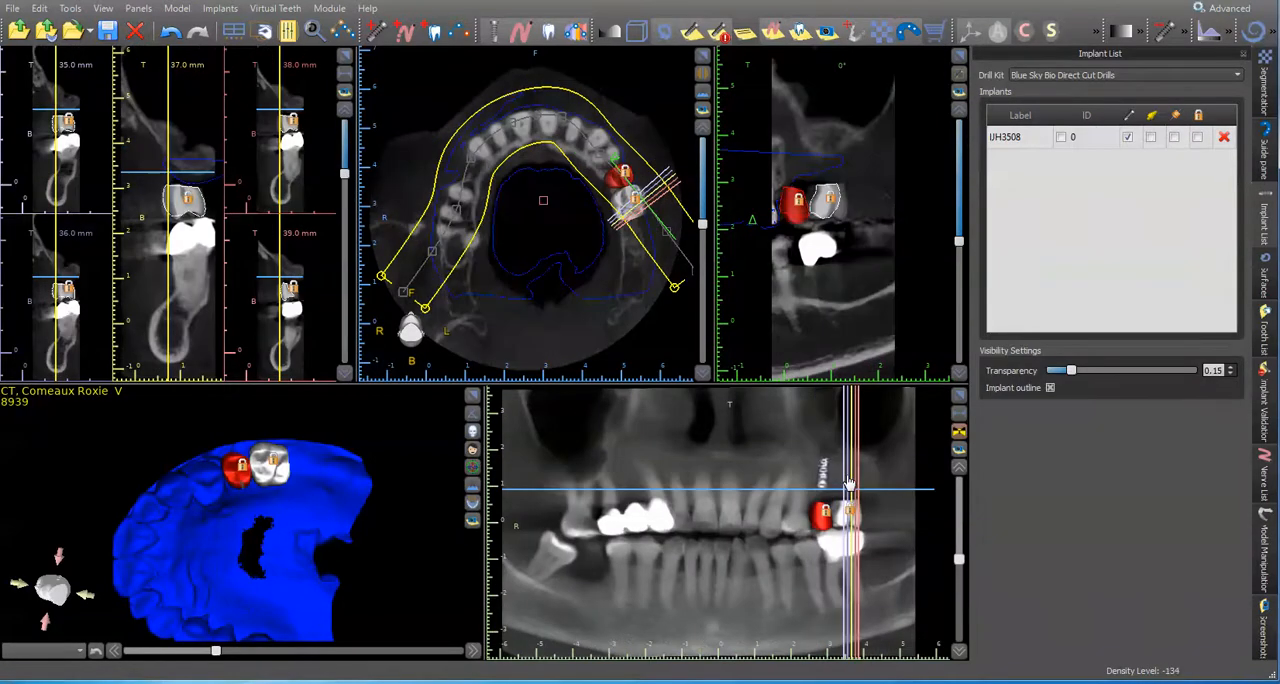
{"action": "left_click", "coordinate": [445, 32]}
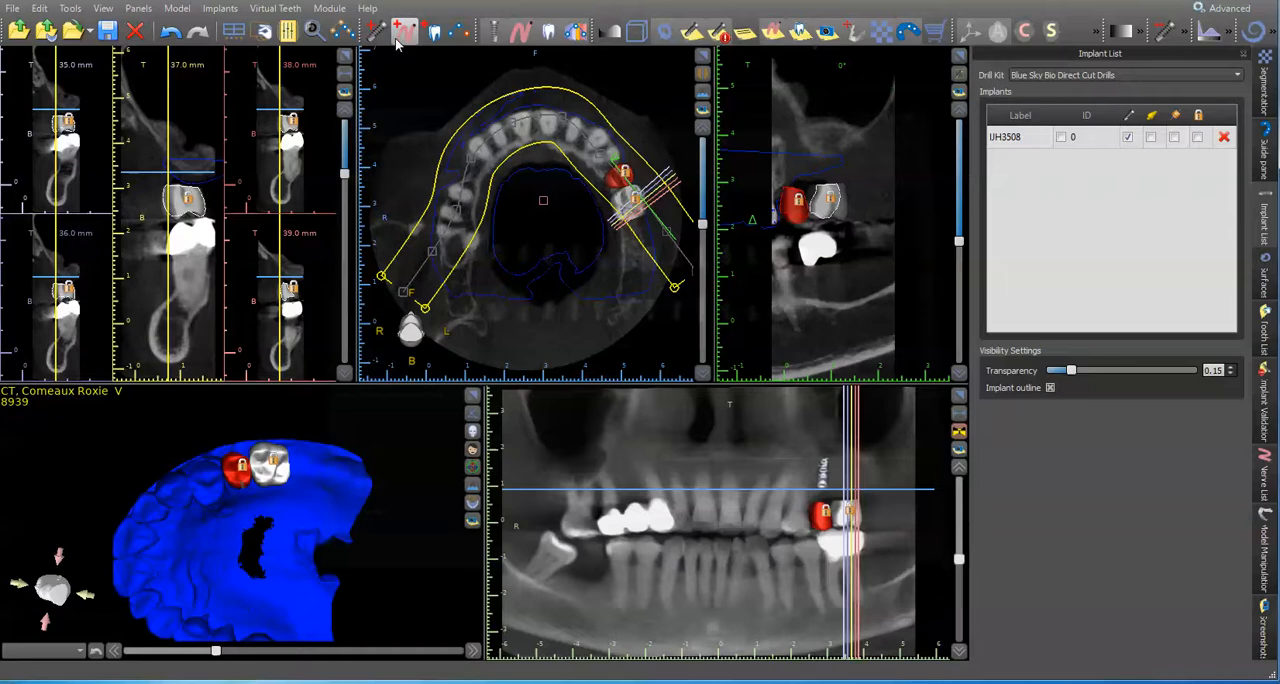
{"action": "left_click", "coordinate": [942, 91]}
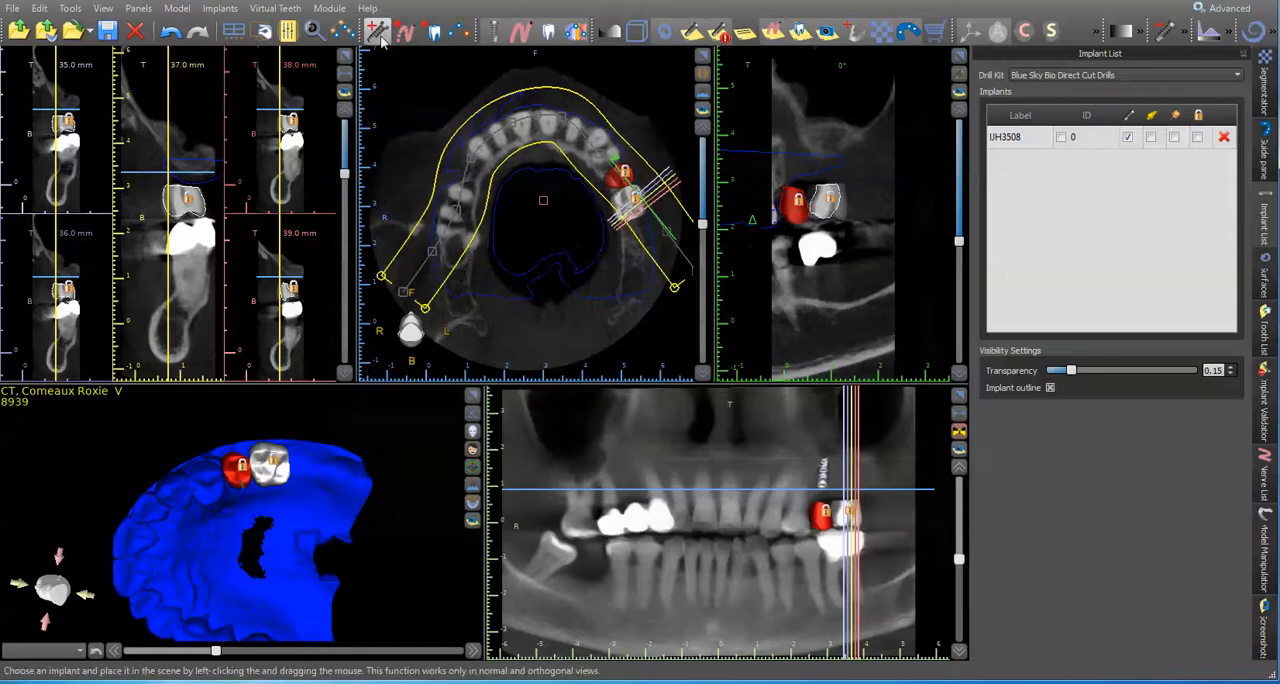
{"action": "left_click", "coordinate": [741, 451]}
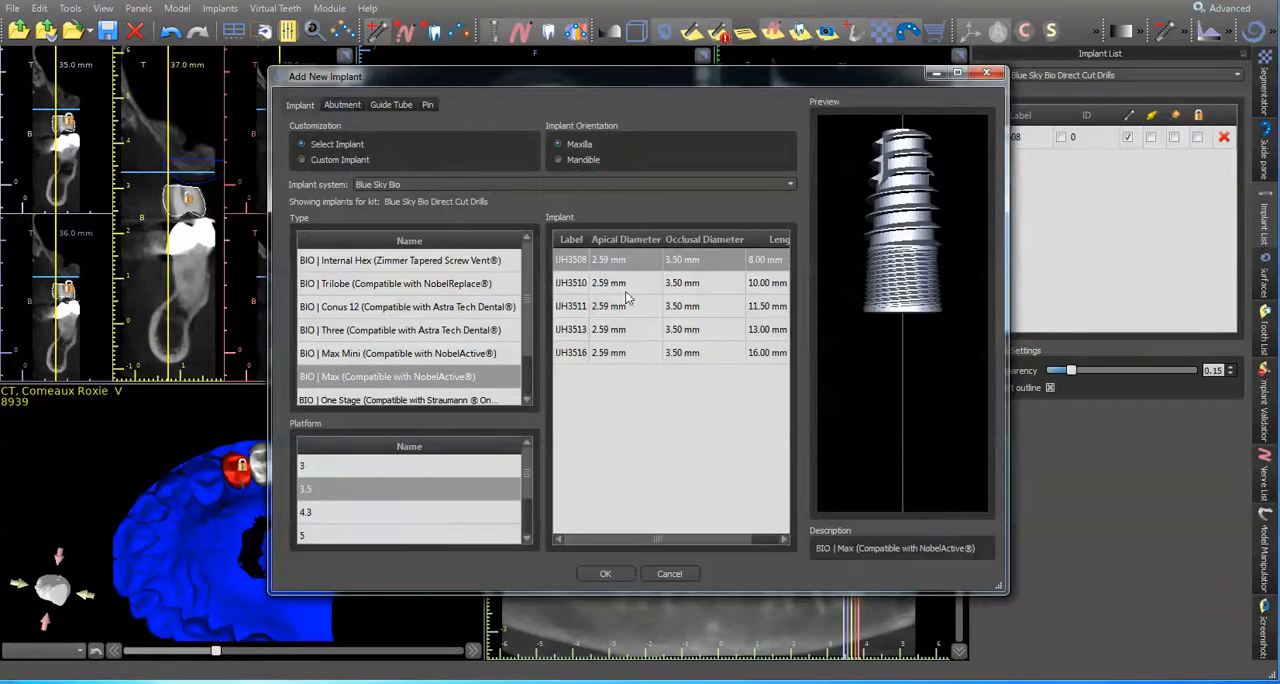
{"action": "left_click", "coordinate": [425, 514]}
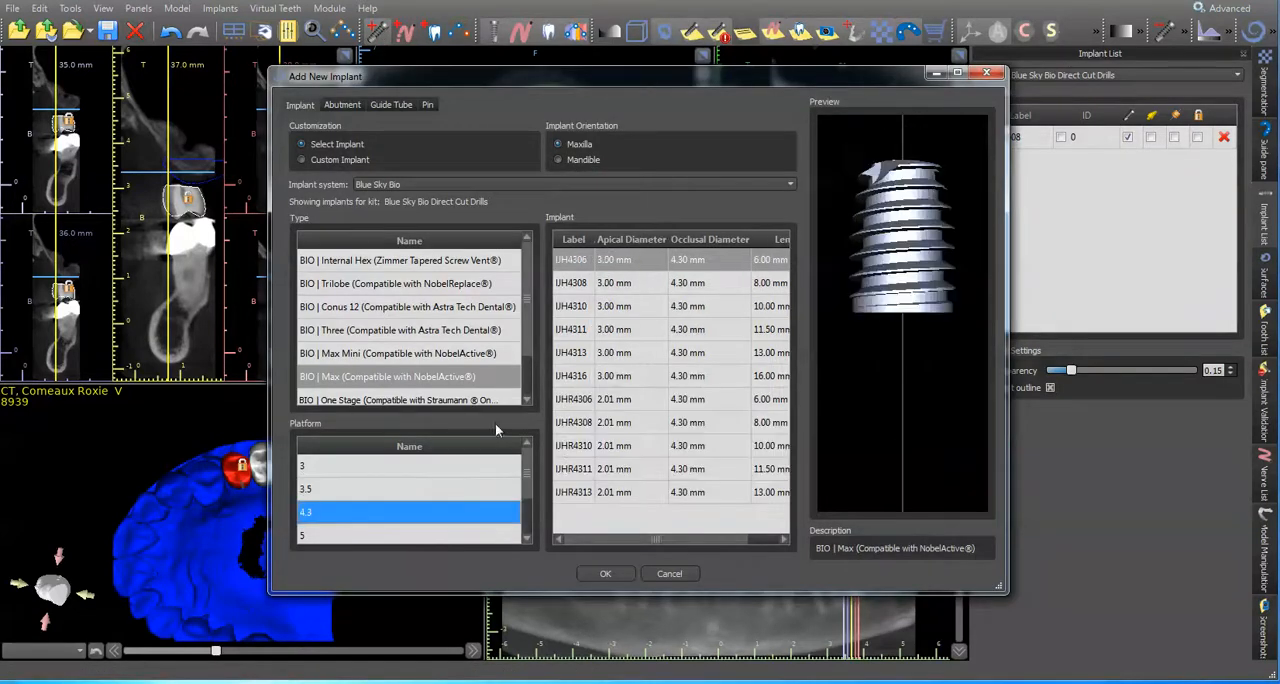
{"action": "left_click", "coordinate": [437, 536]}
{"action": "left_click", "coordinate": [625, 283]}
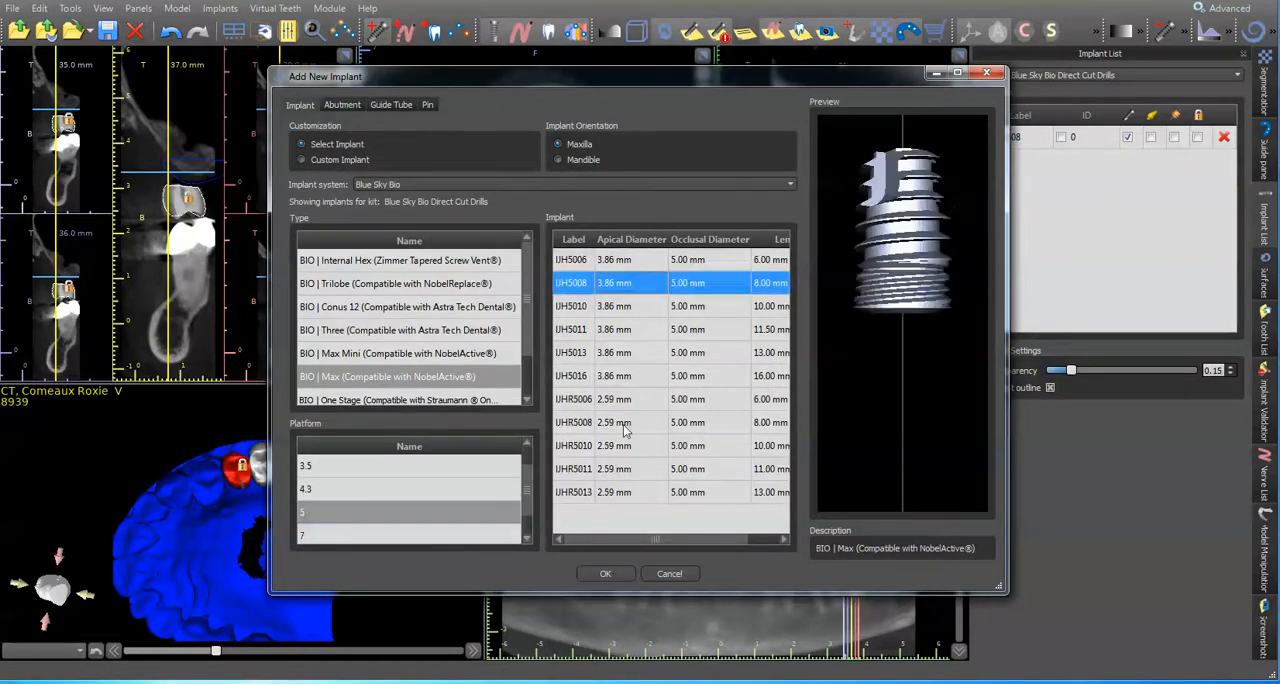
{"action": "left_click", "coordinate": [605, 574]}
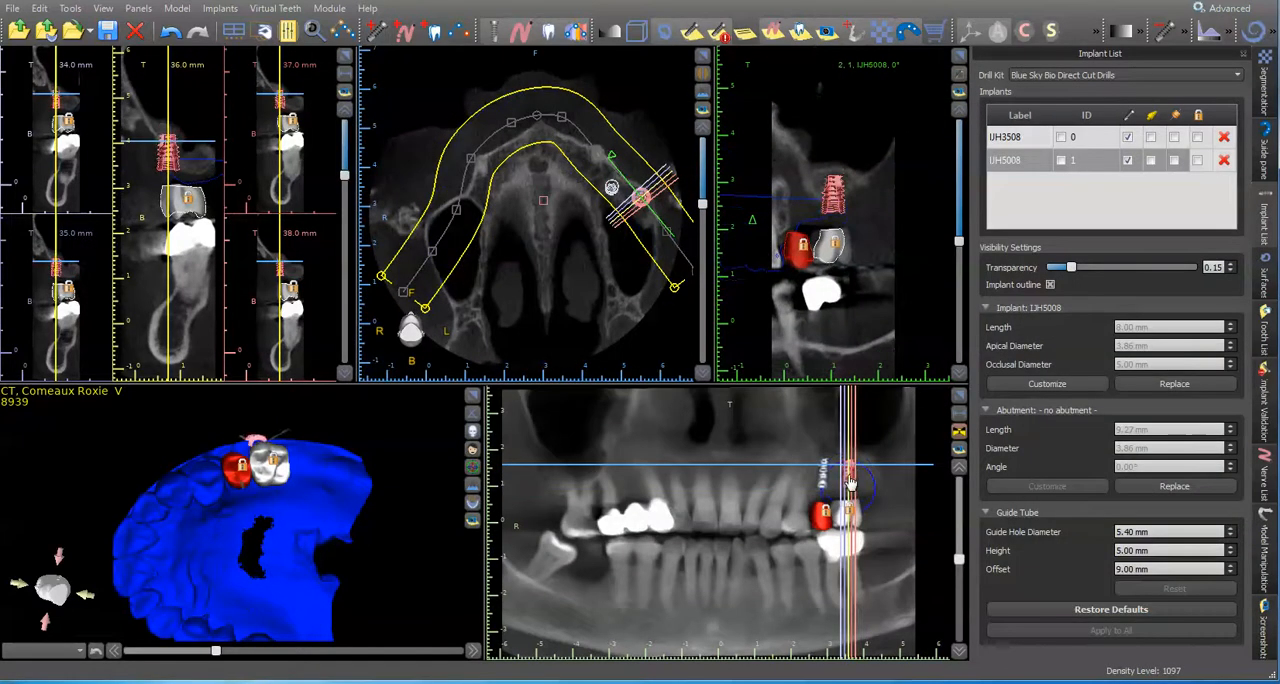
Step: Center the IJH5008 implant over the first molar cap in the cross-section and fine-tune its place in the enlarged, rotated side view
{"action": "left_click_drag", "start_coordinate": [170, 158], "coordinate": [193, 160]}
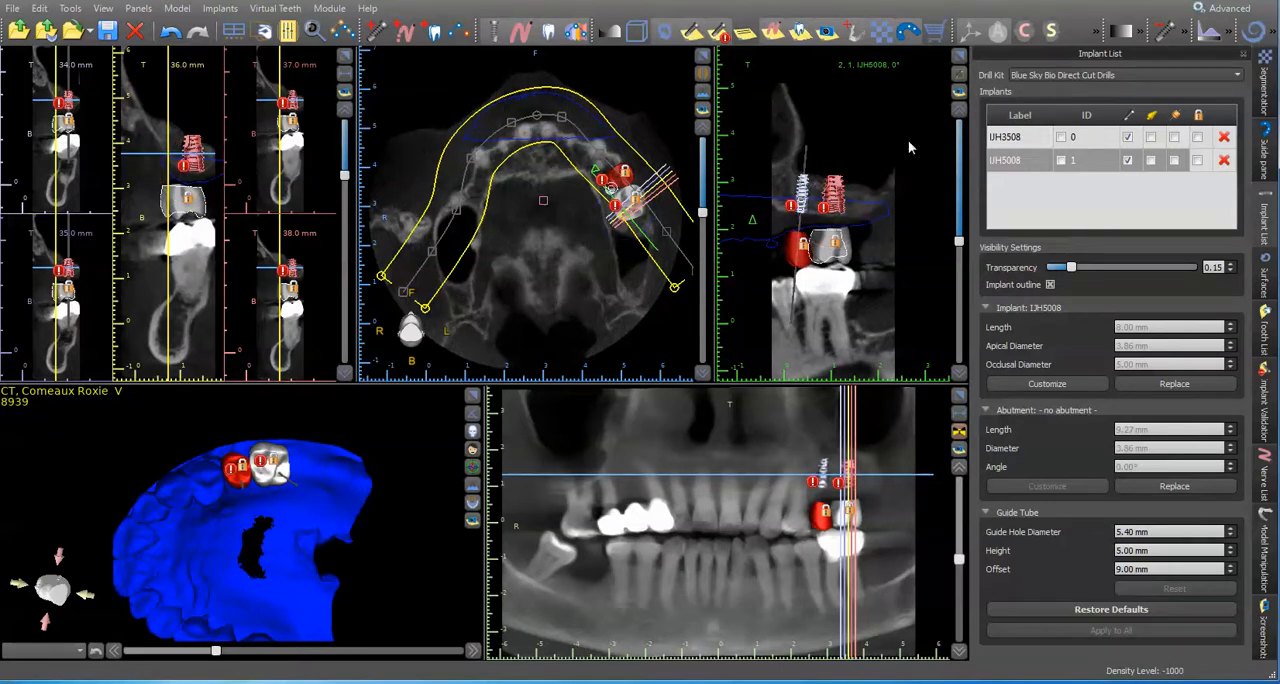
{"action": "left_click", "coordinate": [957, 56]}
{"action": "scroll", "coordinate": [551, 332], "scroll_direction": "down", "scroll_amount": 6}
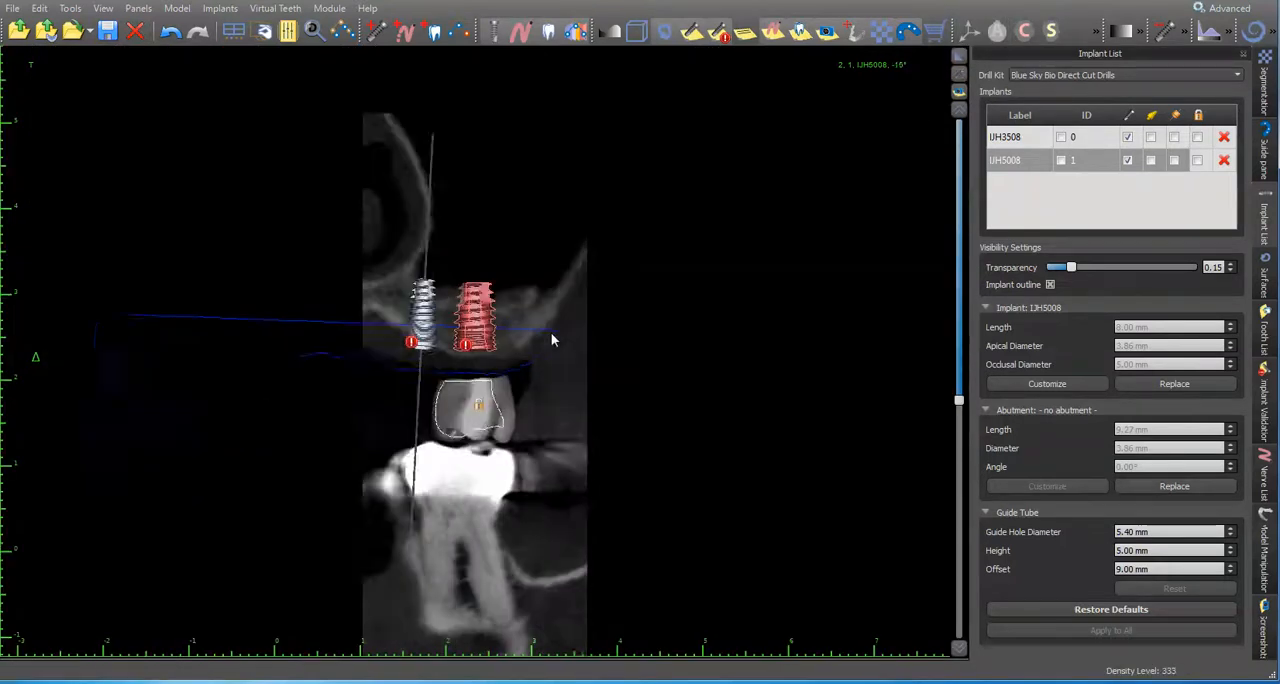
{"action": "left_click_drag", "start_coordinate": [473, 320], "coordinate": [482, 334]}
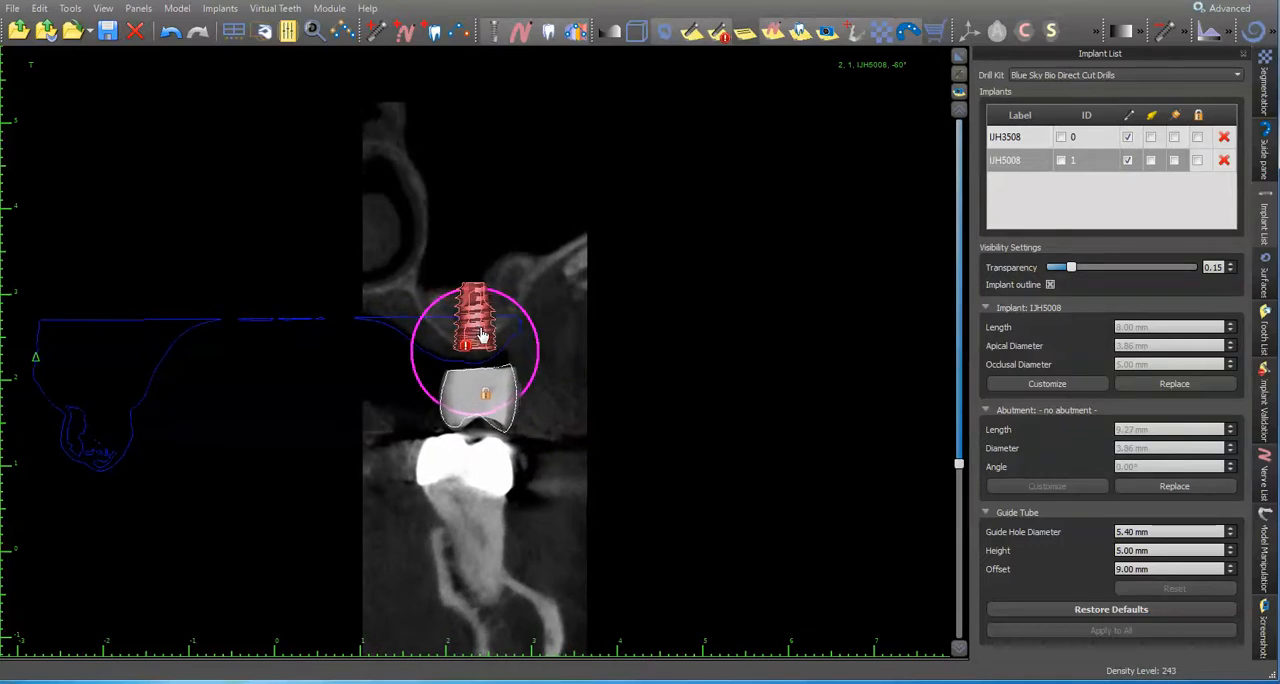
{"action": "scroll", "coordinate": [548, 265], "scroll_direction": "down", "scroll_amount": 12}
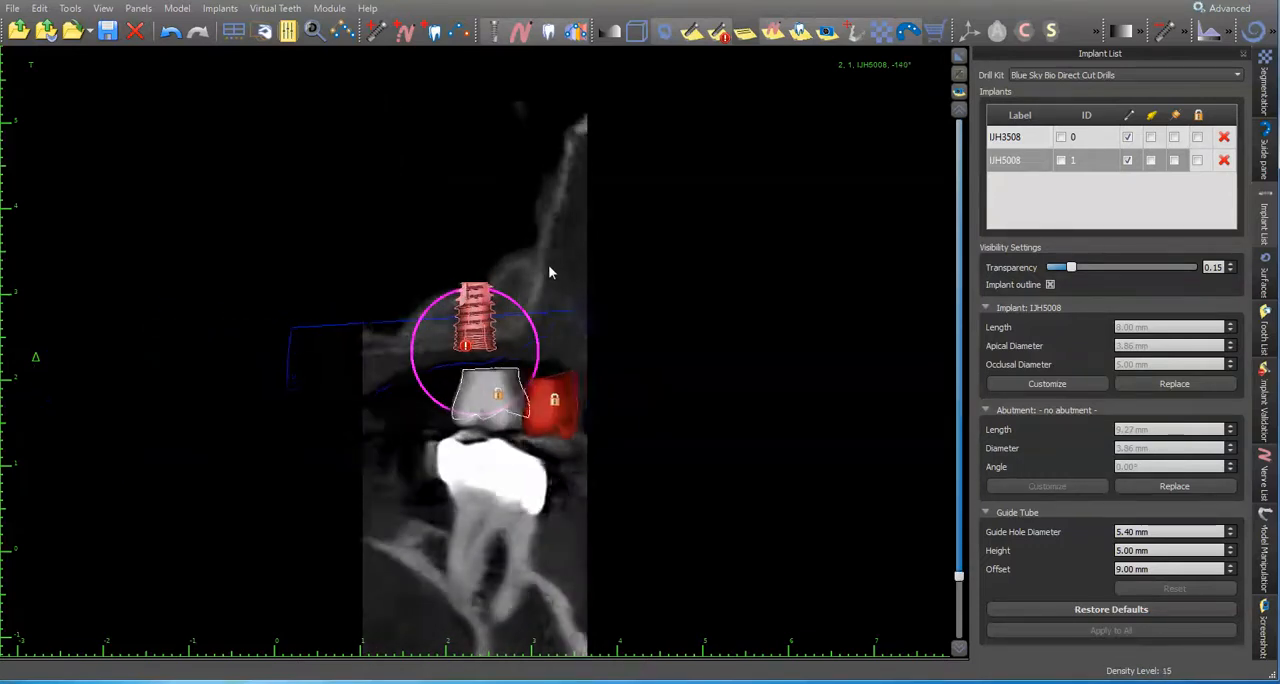
{"action": "scroll", "coordinate": [548, 263], "scroll_direction": "down", "scroll_amount": 7}
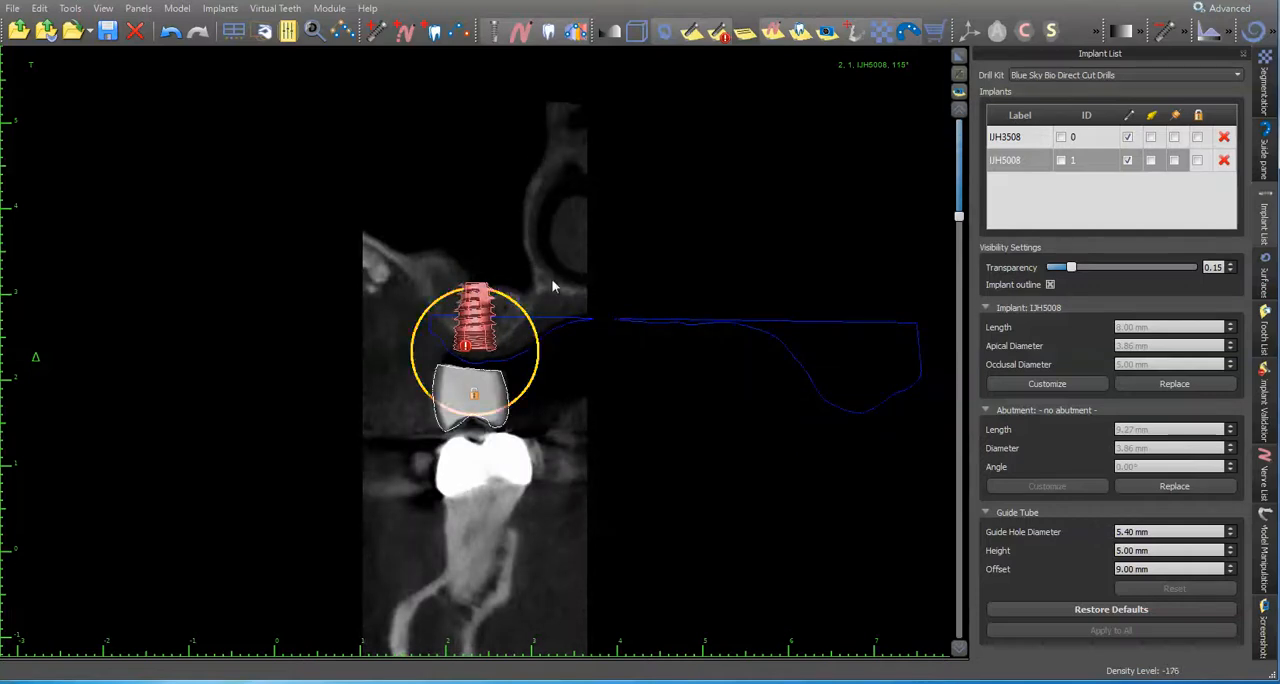
{"action": "left_click", "coordinate": [959, 57]}
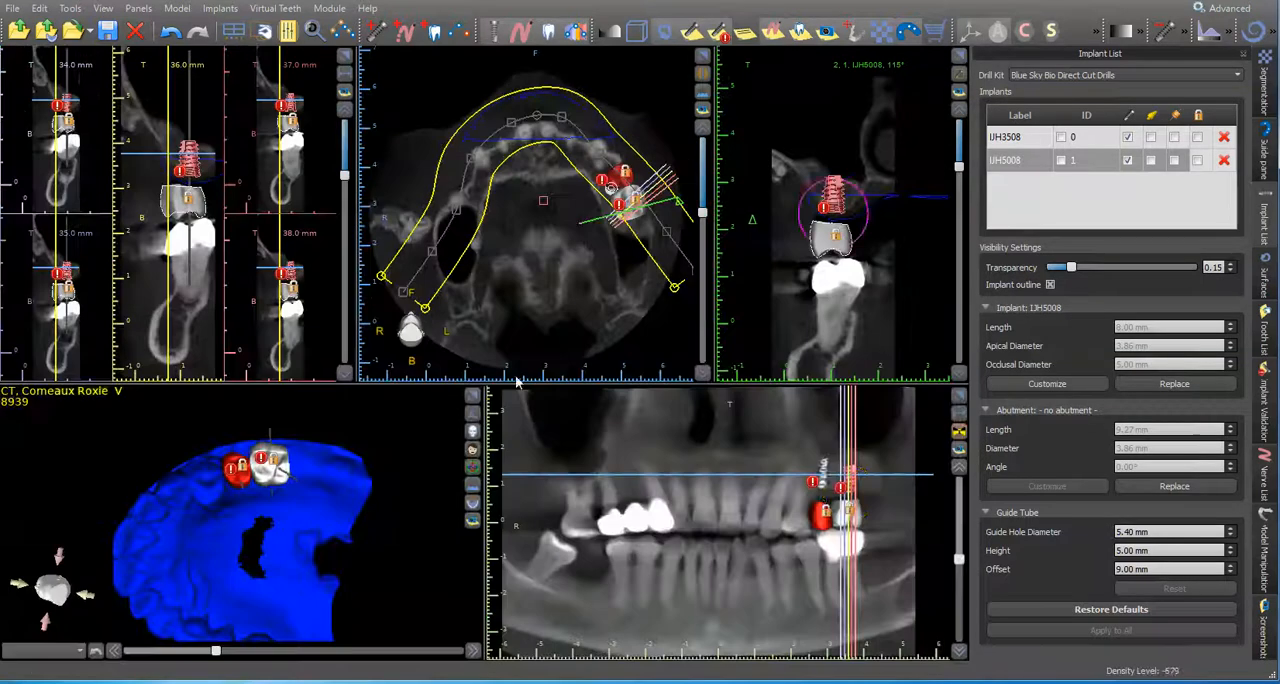
Step: Adjust the IJH3508 implant's tilt toward the second premolar cap in the enlarged side view and check its axis on the 3D model
{"action": "left_click", "coordinate": [825, 482]}
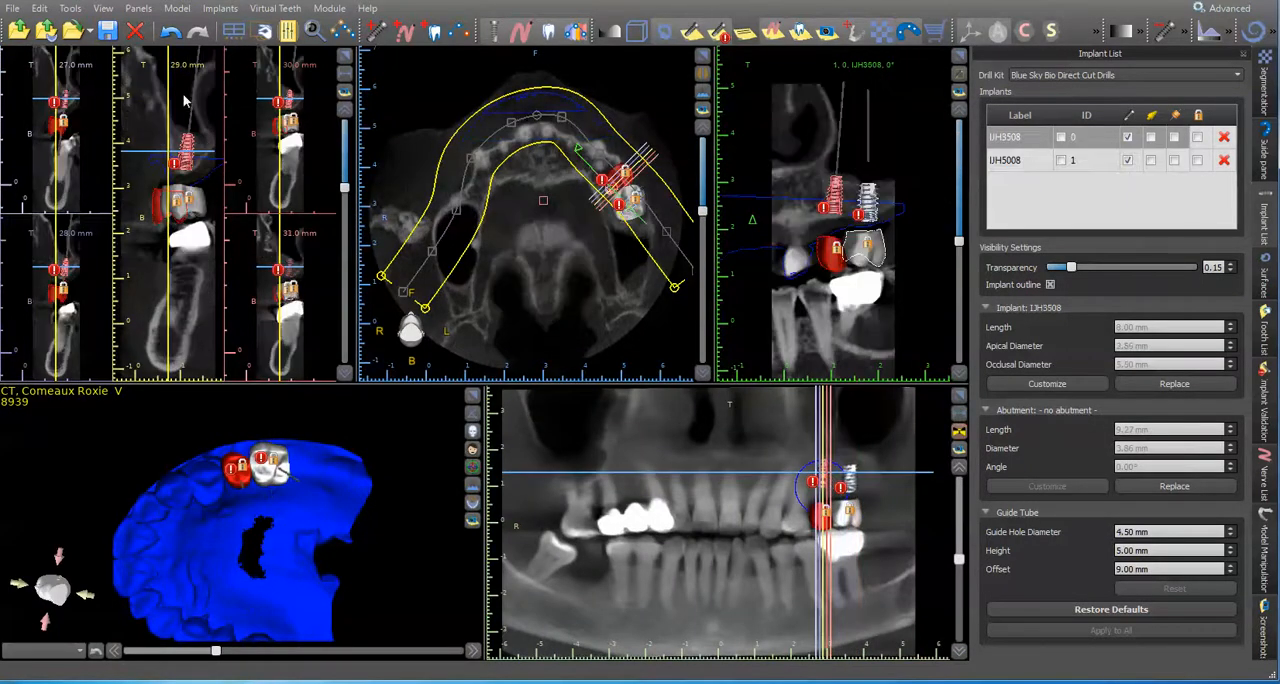
{"action": "left_click", "coordinate": [959, 57]}
{"action": "scroll", "coordinate": [652, 289], "scroll_direction": "down", "scroll_amount": 15}
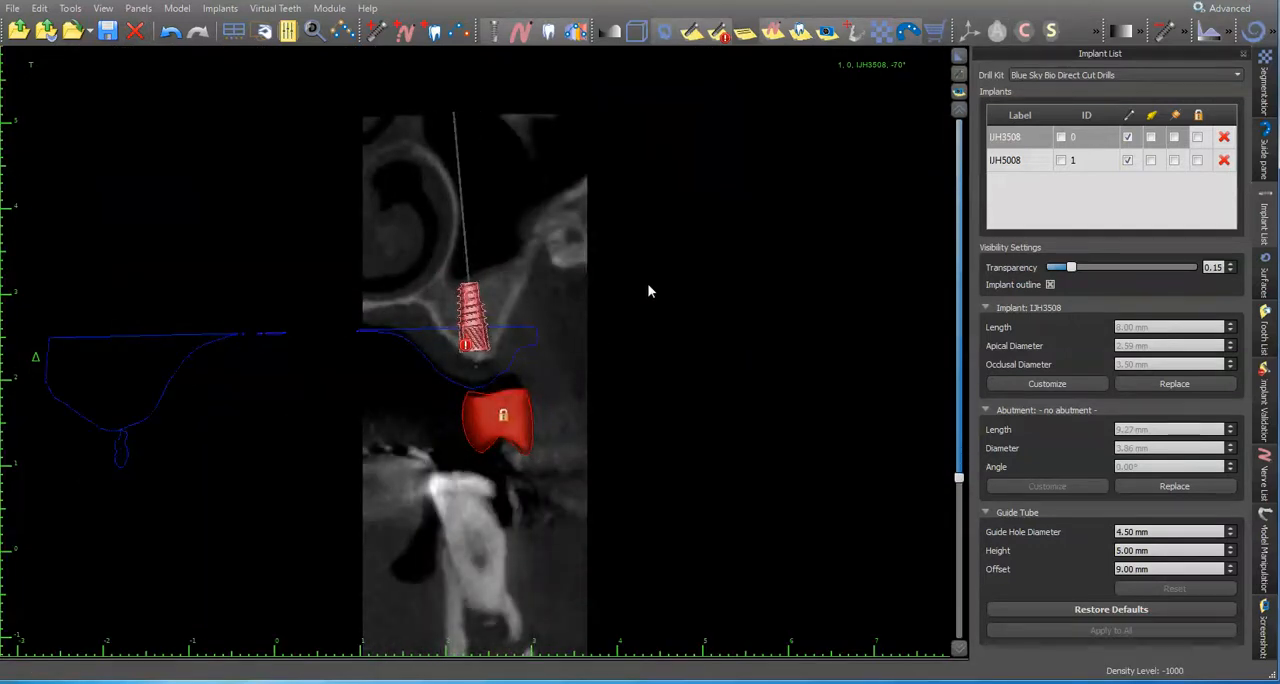
{"action": "mouse_move", "coordinate": [485, 319]}
{"action": "left_click_drag", "start_coordinate": [518, 311], "coordinate": [507, 372]}
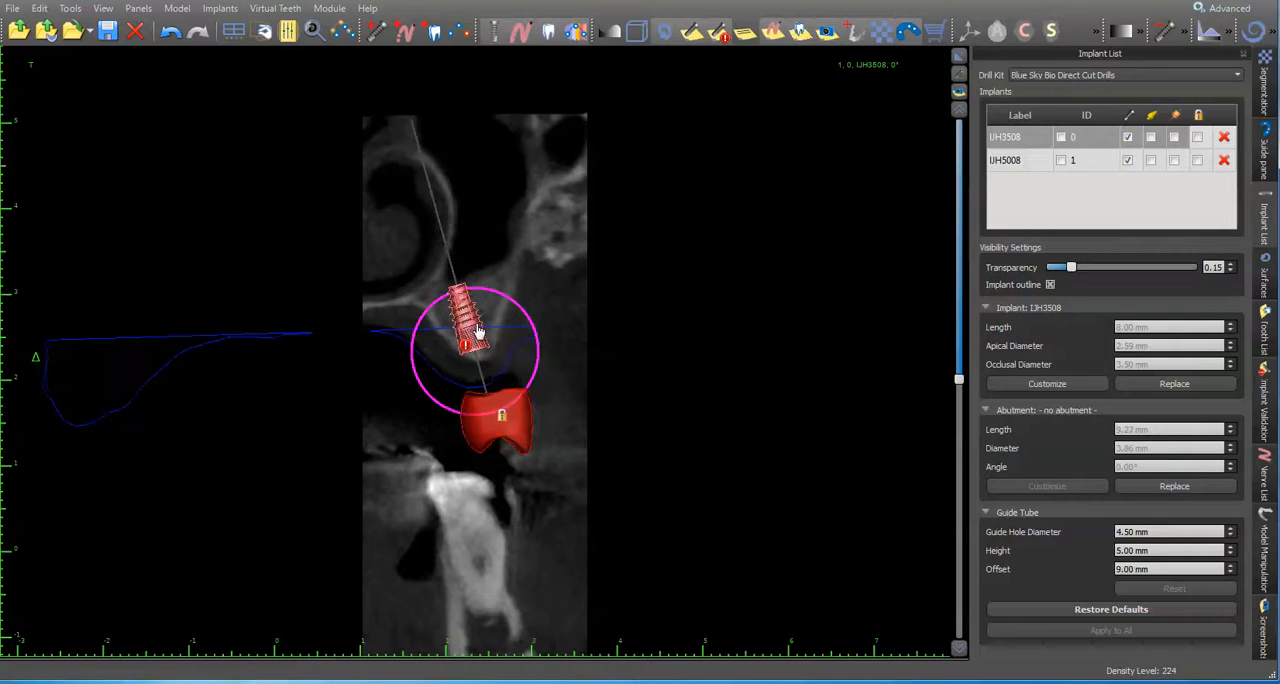
{"action": "left_click_drag", "start_coordinate": [503, 294], "coordinate": [535, 326]}
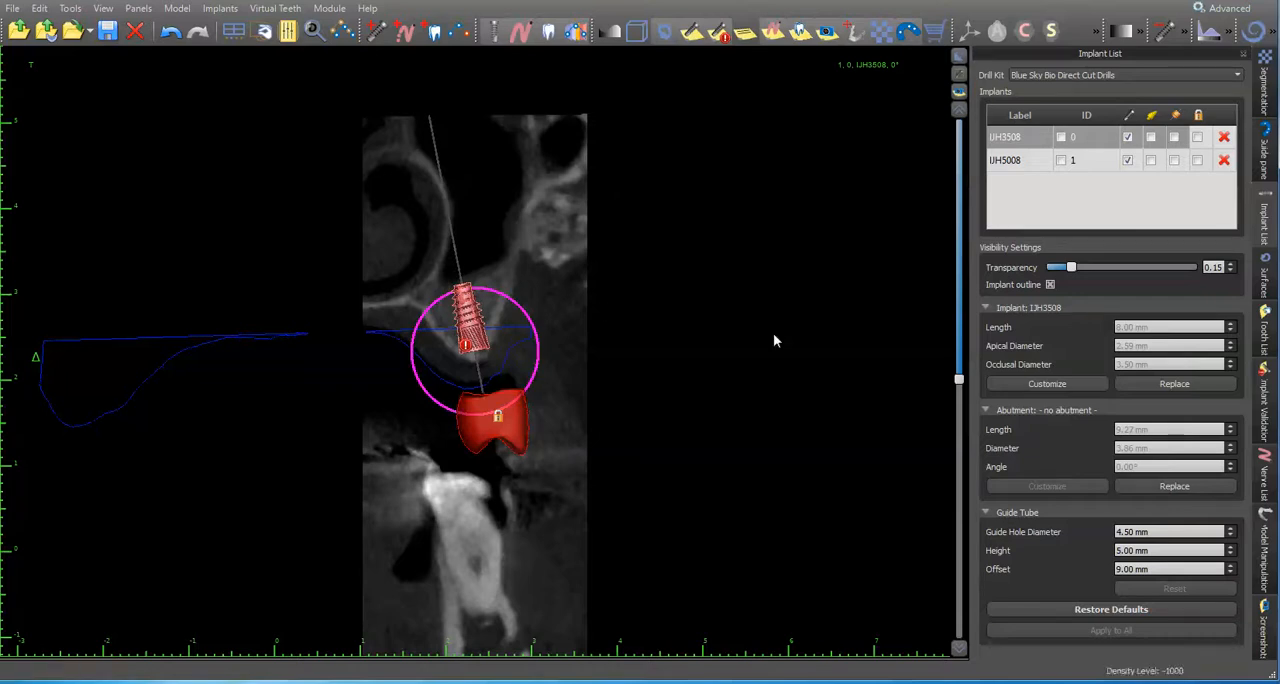
{"action": "left_click", "coordinate": [951, 70]}
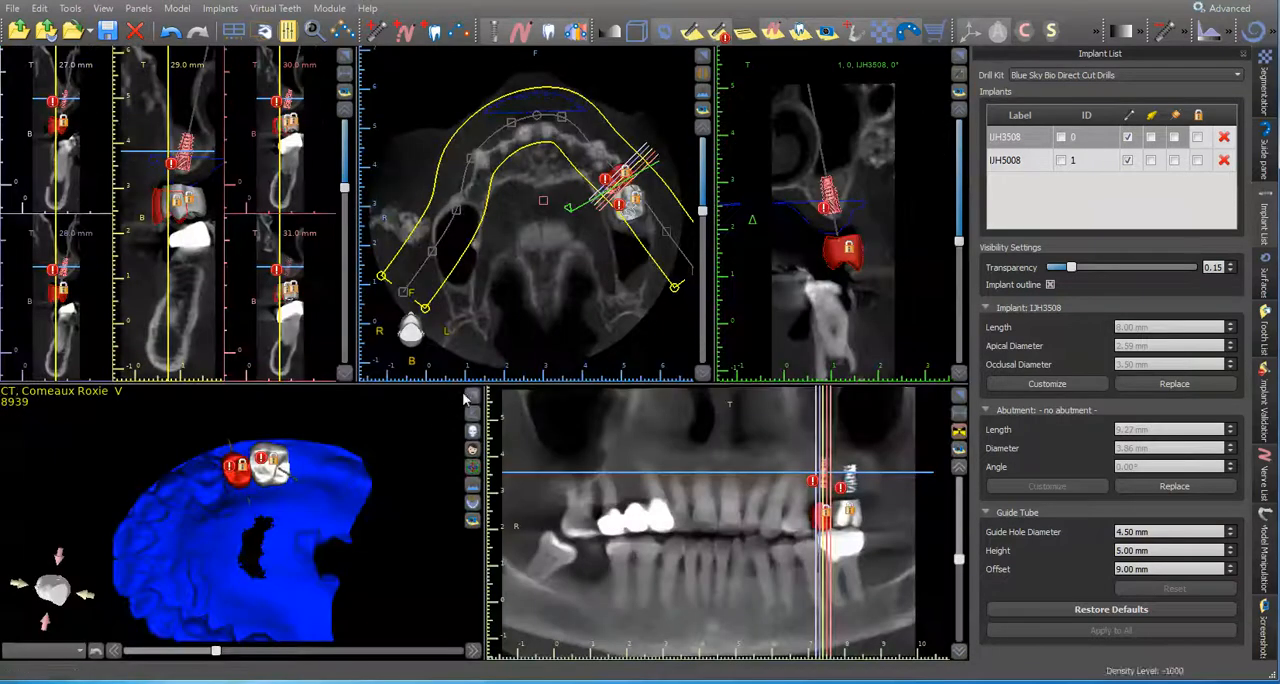
{"action": "left_click", "coordinate": [472, 397]}
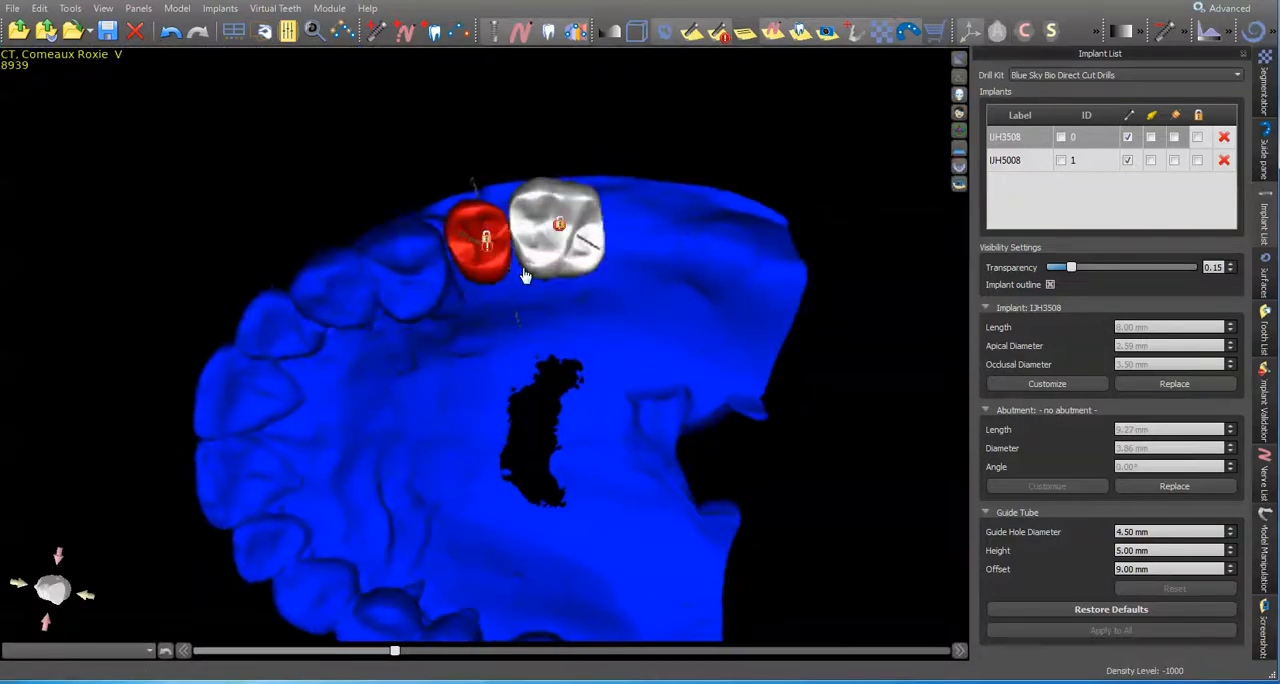
{"action": "left_click", "coordinate": [958, 75]}
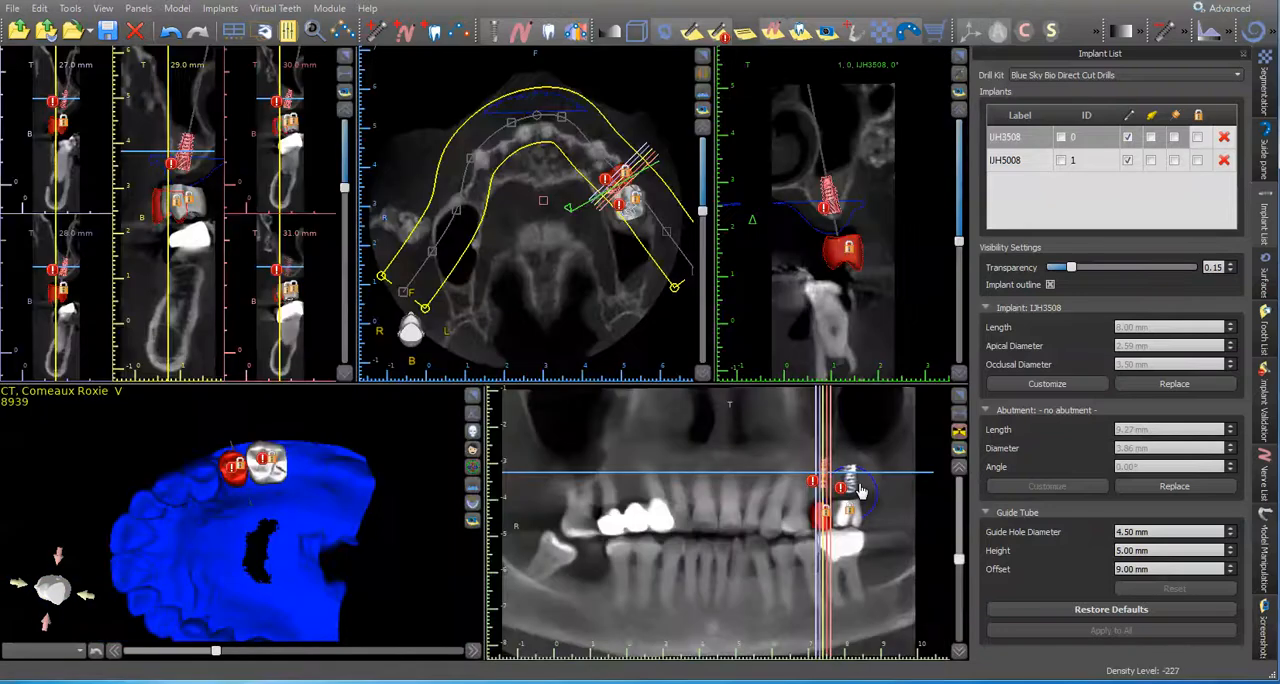
Step: Adjust the IJH5008 implant's tilt and place above the molar cap in the cross-section, and check both implant axes in the enlarged 3D view
{"action": "left_click", "coordinate": [872, 484]}
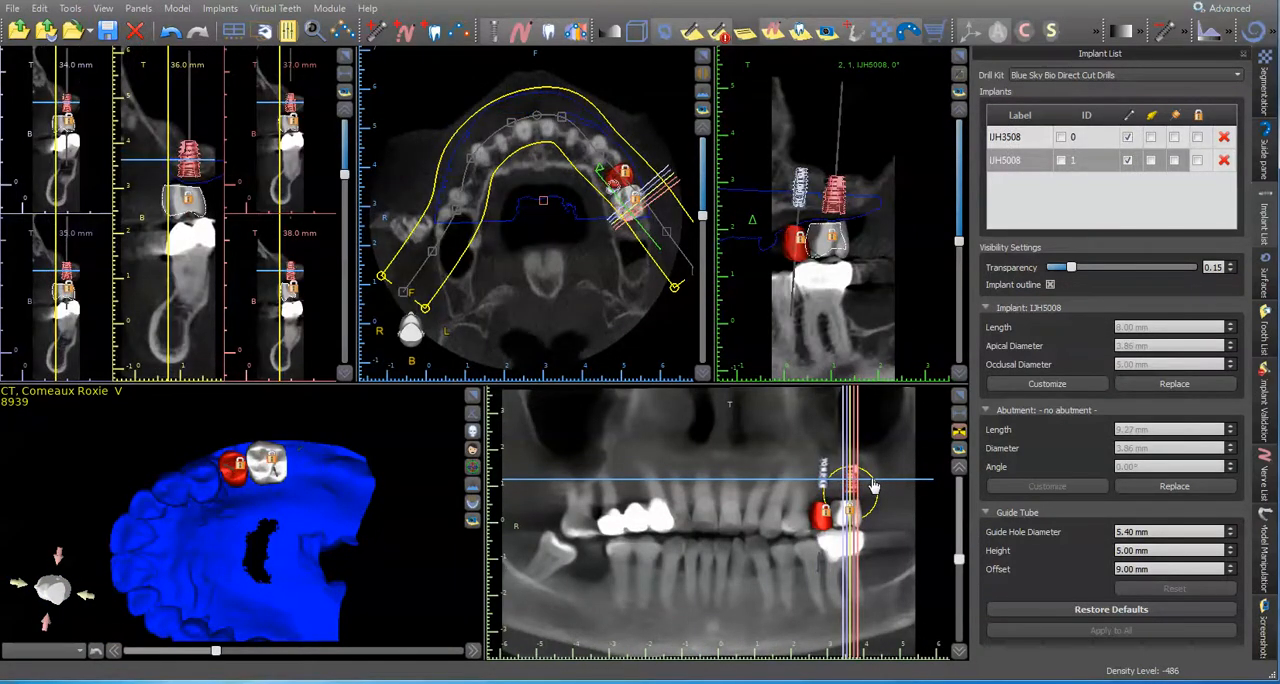
{"action": "scroll", "coordinate": [210, 157], "scroll_direction": "up", "scroll_amount": 1}
{"action": "left_click_drag", "start_coordinate": [210, 157], "coordinate": [191, 167]}
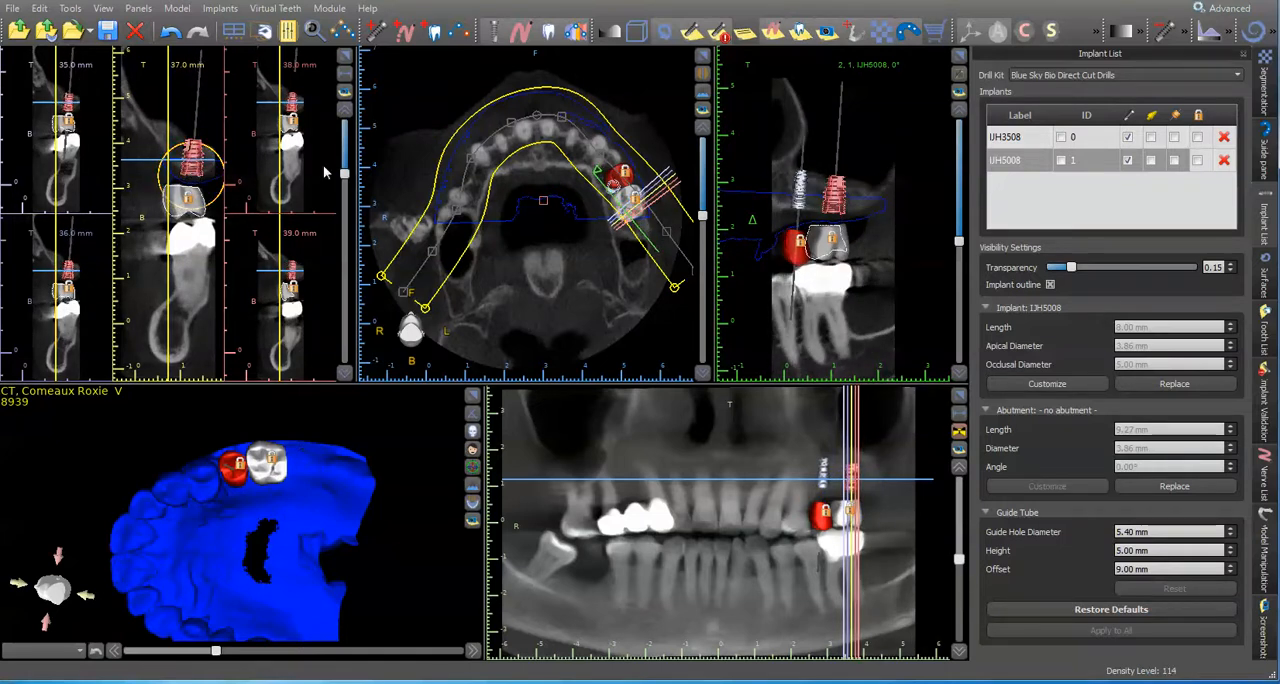
{"action": "left_click", "coordinate": [473, 397]}
{"action": "left_click_drag", "start_coordinate": [518, 433], "coordinate": [499, 256]}
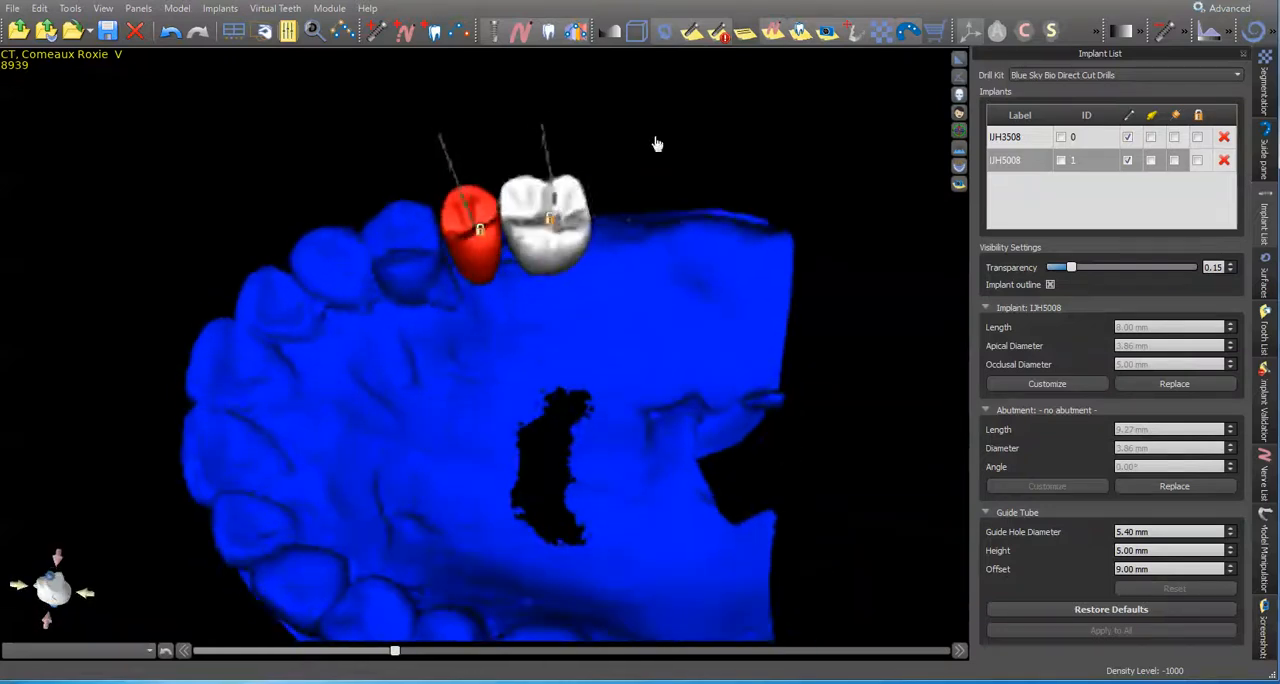
Step: Lock both implants in place and display their guide tubes on the 3D model
{"action": "left_click", "coordinate": [1196, 115]}
{"action": "left_click_drag", "start_coordinate": [877, 200], "coordinate": [659, 289]}
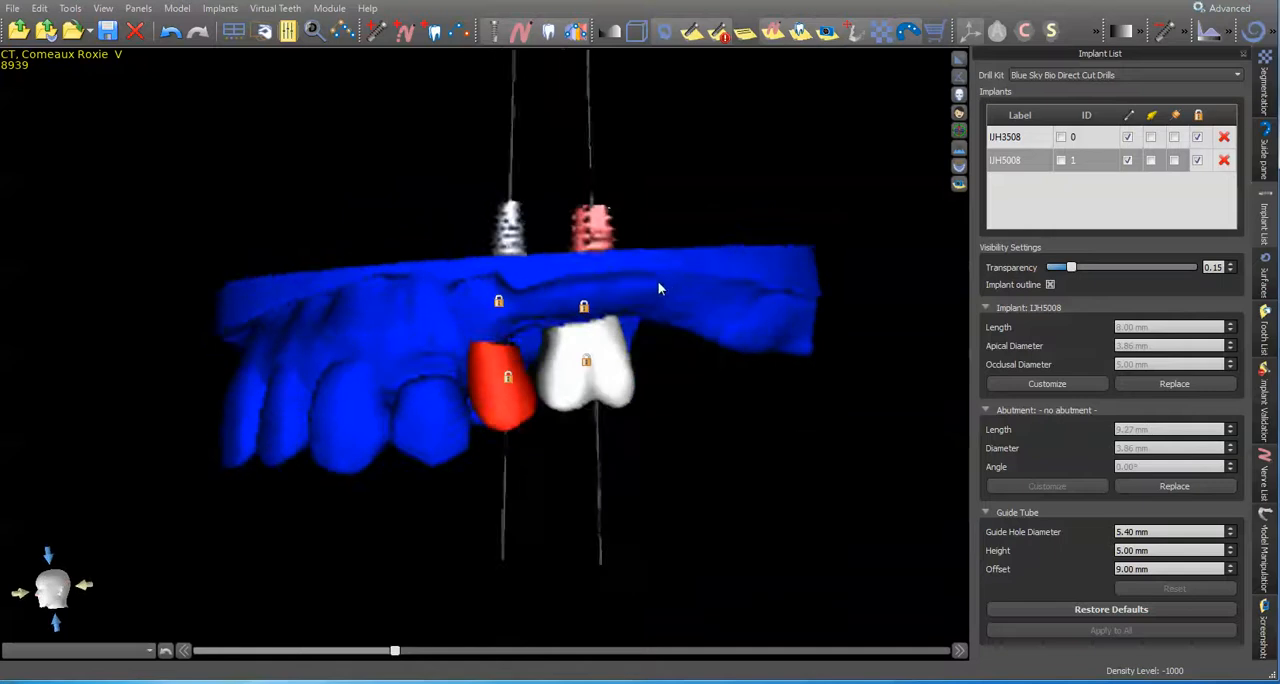
{"action": "left_click", "coordinate": [1175, 115]}
Step: Choose Custom Kit as the drill kit and set the guide hole diameter to 2.10 mm for both the IJH5008 and IJH3508 implants
{"action": "left_click", "coordinate": [1176, 78]}
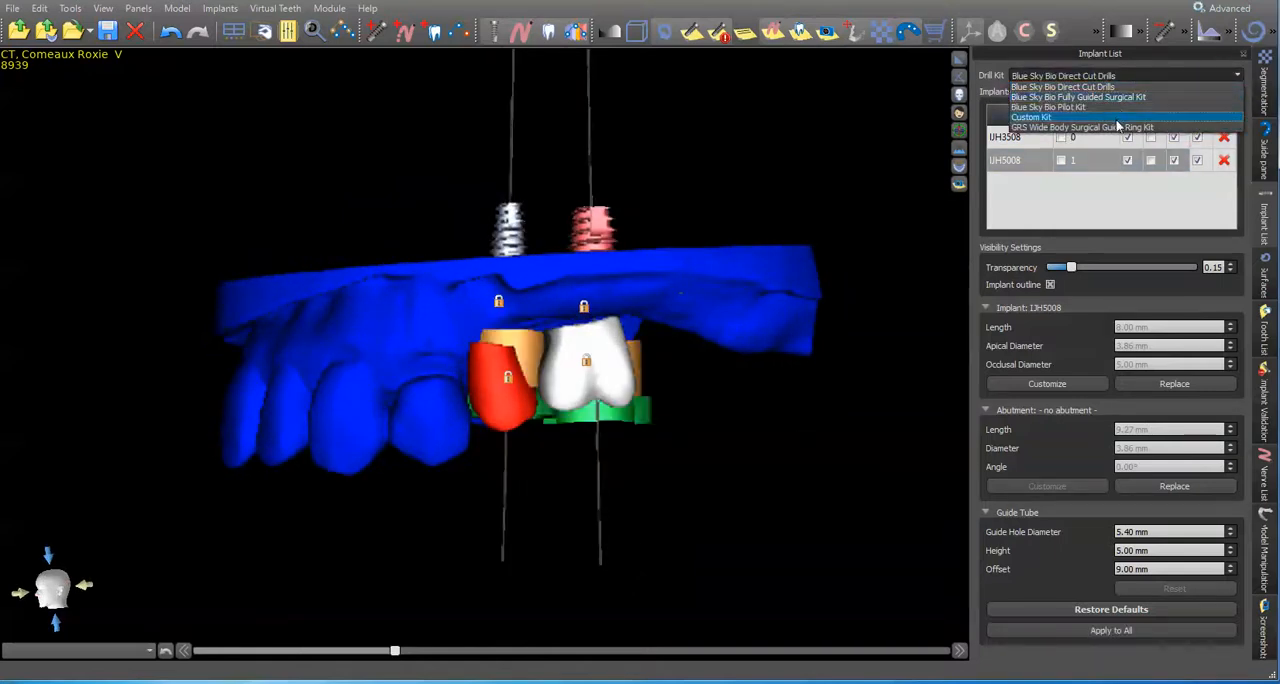
{"action": "left_click", "coordinate": [1120, 124]}
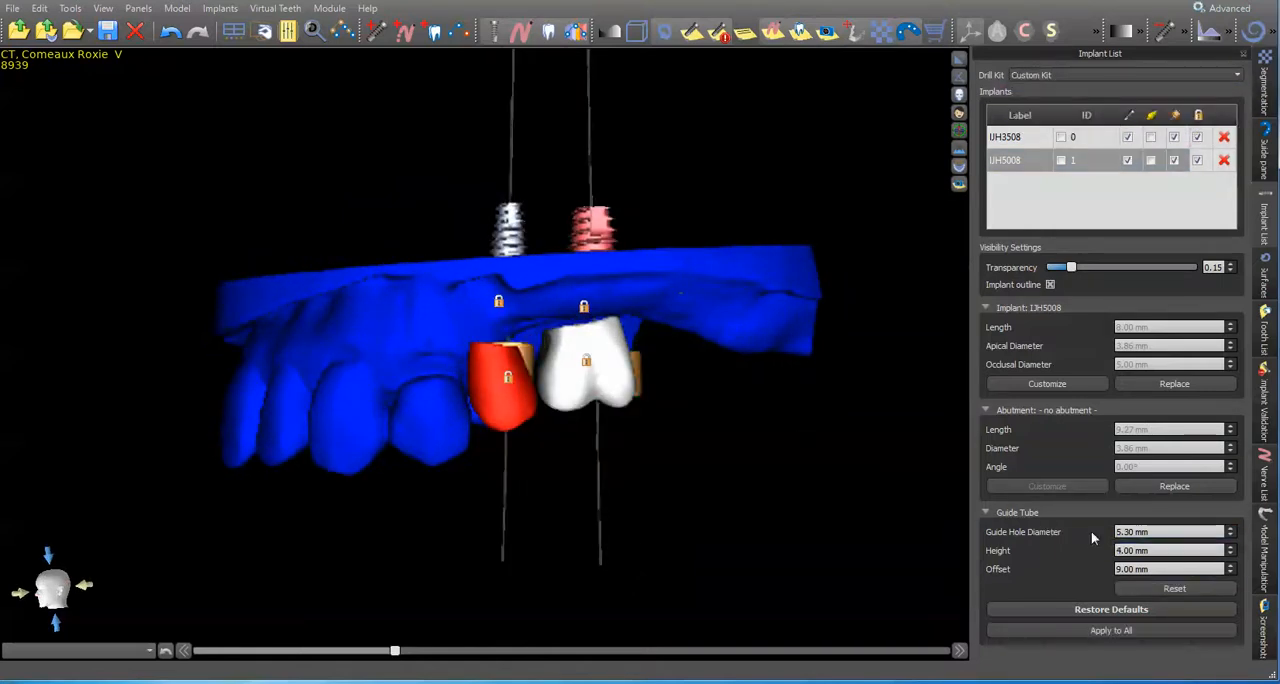
{"action": "left_click_drag", "start_coordinate": [1165, 530], "coordinate": [1029, 530]}
{"action": "type", "text": "2.10"}
{"action": "left_click", "coordinate": [1102, 145]}
{"action": "left_click_drag", "start_coordinate": [1160, 531], "coordinate": [1060, 531]}
{"action": "type", "text": "2.10"}
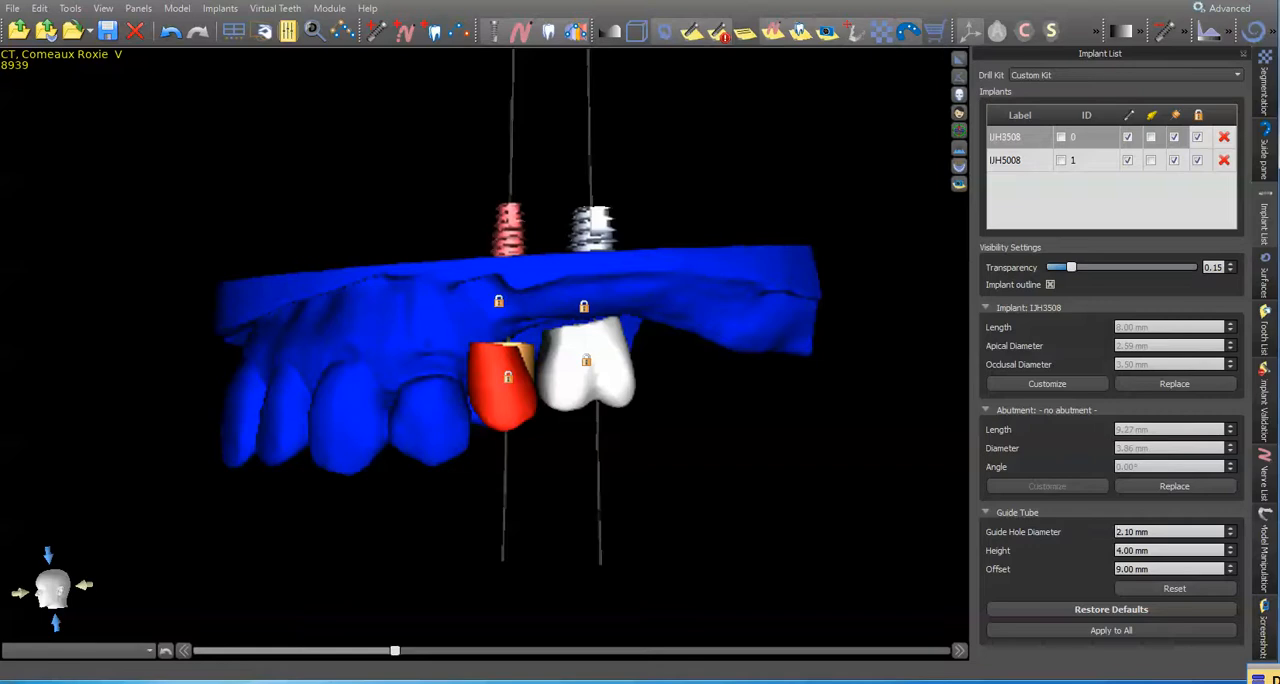
Step: Hide the virtual teeth and check both guide tubes from the chewing side of the model
{"action": "left_click_drag", "start_coordinate": [434, 486], "coordinate": [571, 402]}
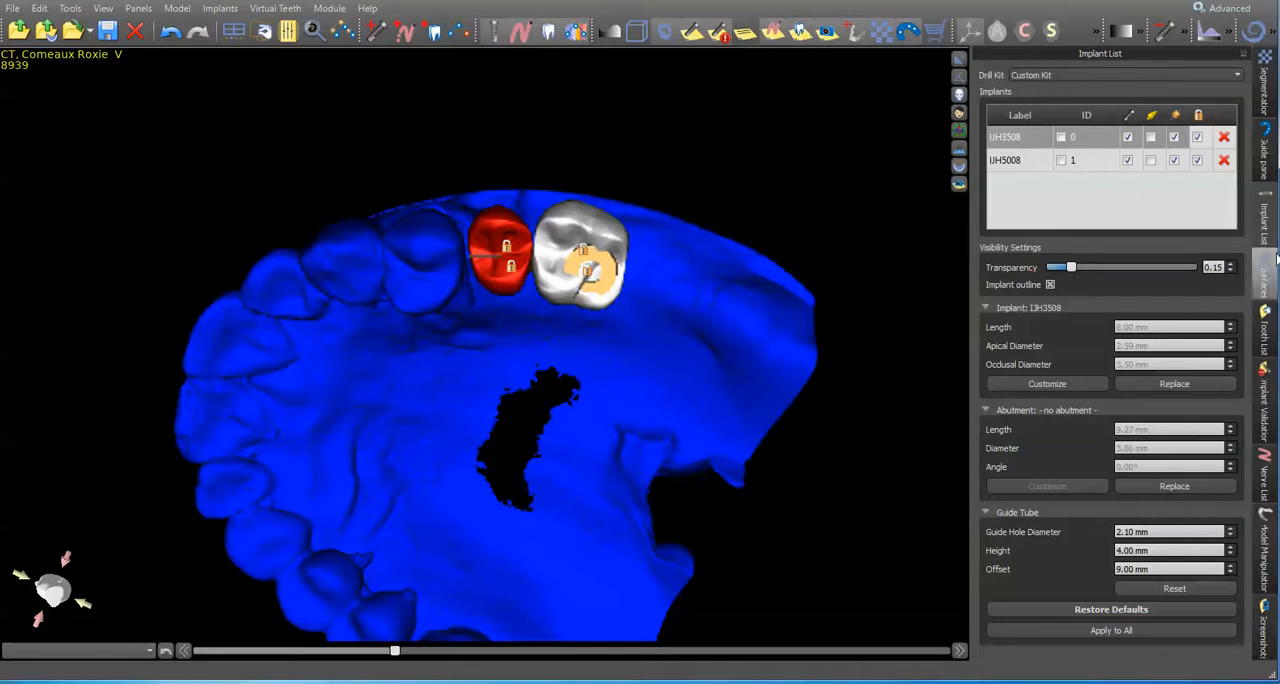
{"action": "left_click", "coordinate": [548, 33]}
{"action": "left_click_drag", "start_coordinate": [580, 200], "coordinate": [792, 369]}
{"action": "left_click_drag", "start_coordinate": [382, 580], "coordinate": [434, 394]}
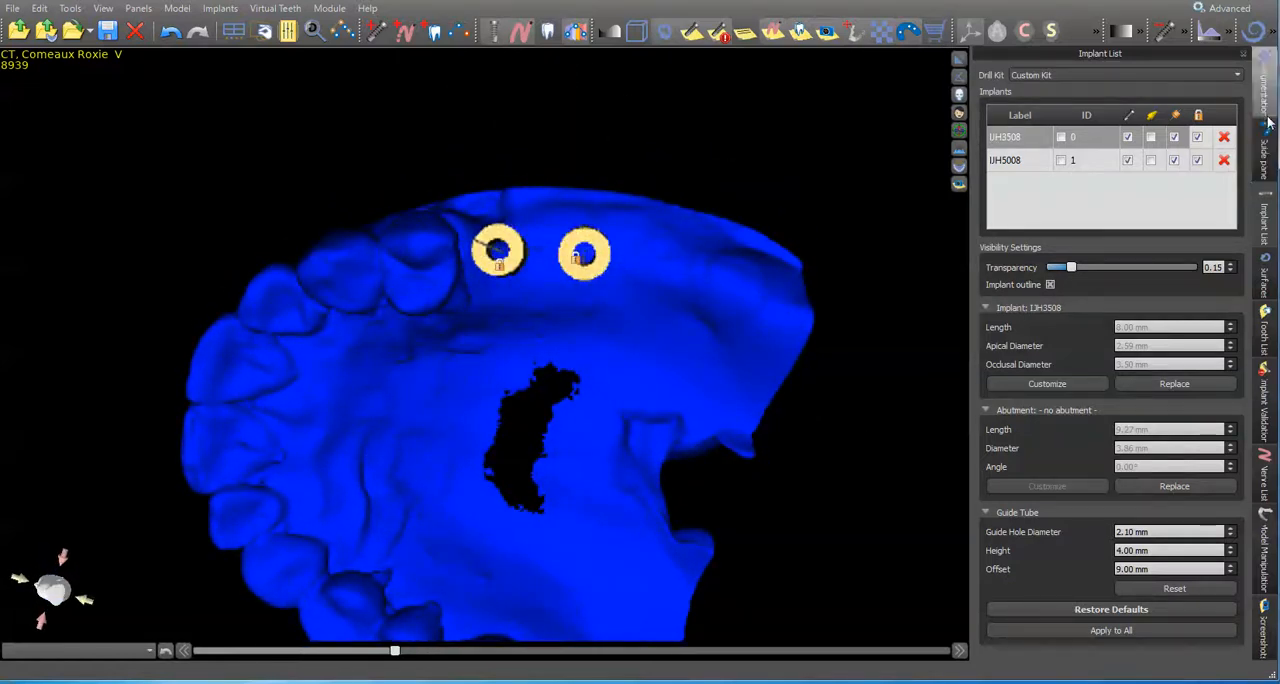
Step: Draw a closed Maxilla surgical guide curve on the Model Scan, running around the teeth and both guide tubes
{"action": "left_click", "coordinate": [1266, 147]}
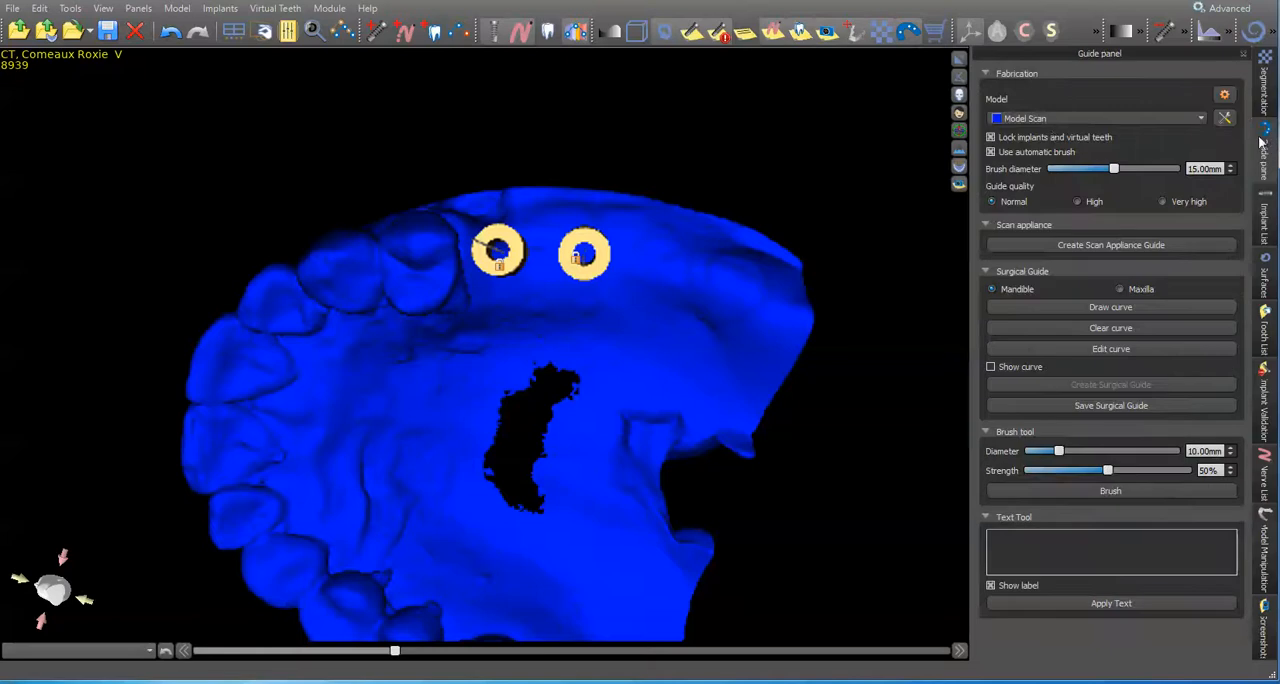
{"action": "left_click", "coordinate": [1060, 119]}
{"action": "left_click", "coordinate": [1045, 119]}
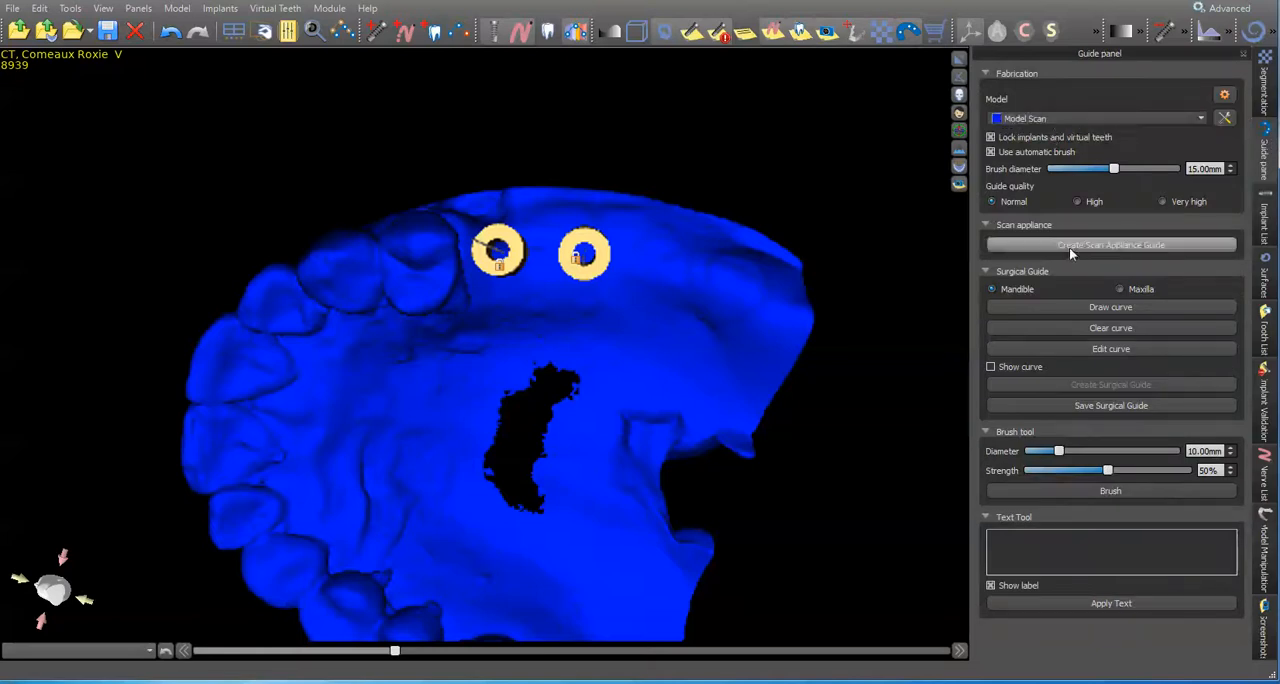
{"action": "left_click", "coordinate": [1114, 309]}
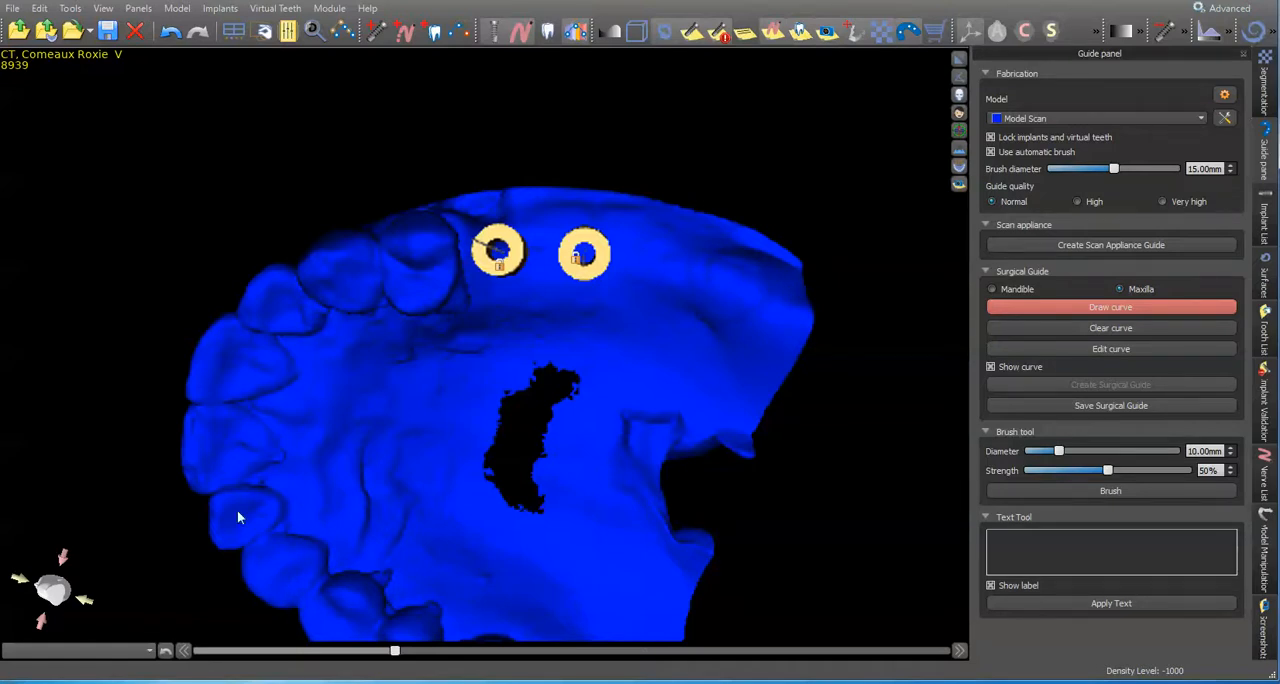
{"action": "right_click_drag", "start_coordinate": [246, 388], "coordinate": [440, 305]}
{"action": "right_click_drag", "start_coordinate": [299, 460], "coordinate": [630, 370]}
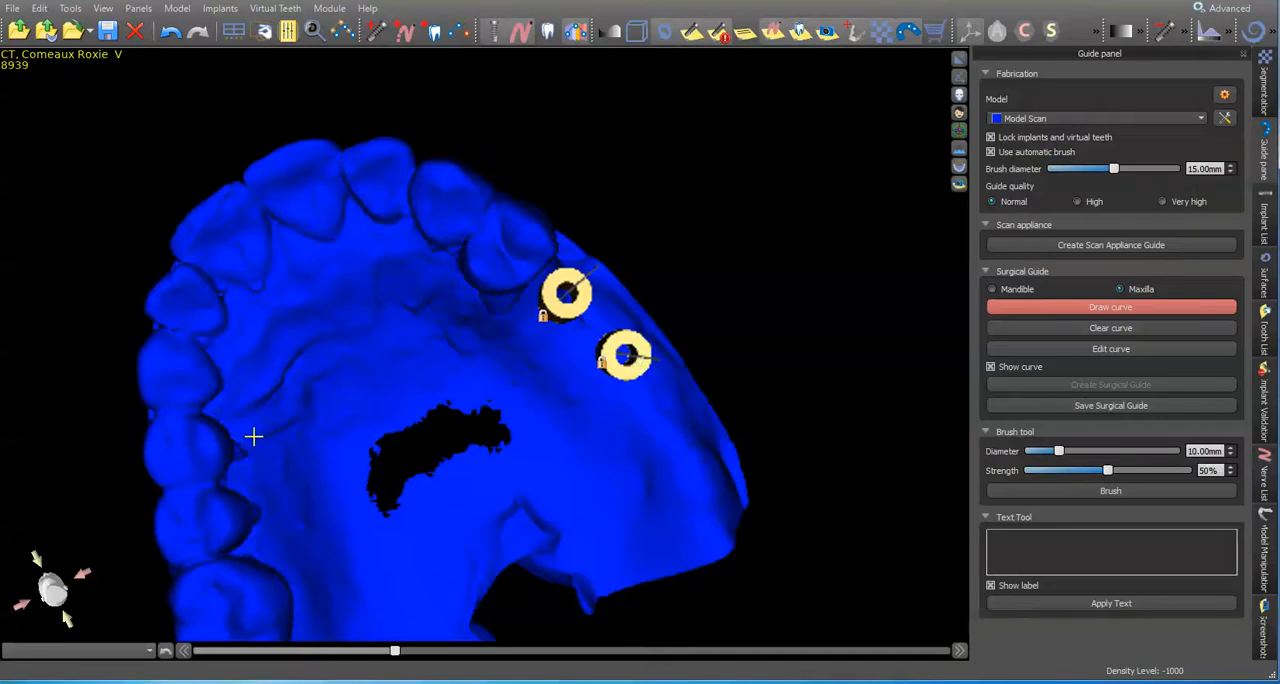
{"action": "right_click_drag", "start_coordinate": [342, 285], "coordinate": [394, 408]}
{"action": "left_click_drag", "start_coordinate": [227, 442], "coordinate": [420, 228]}
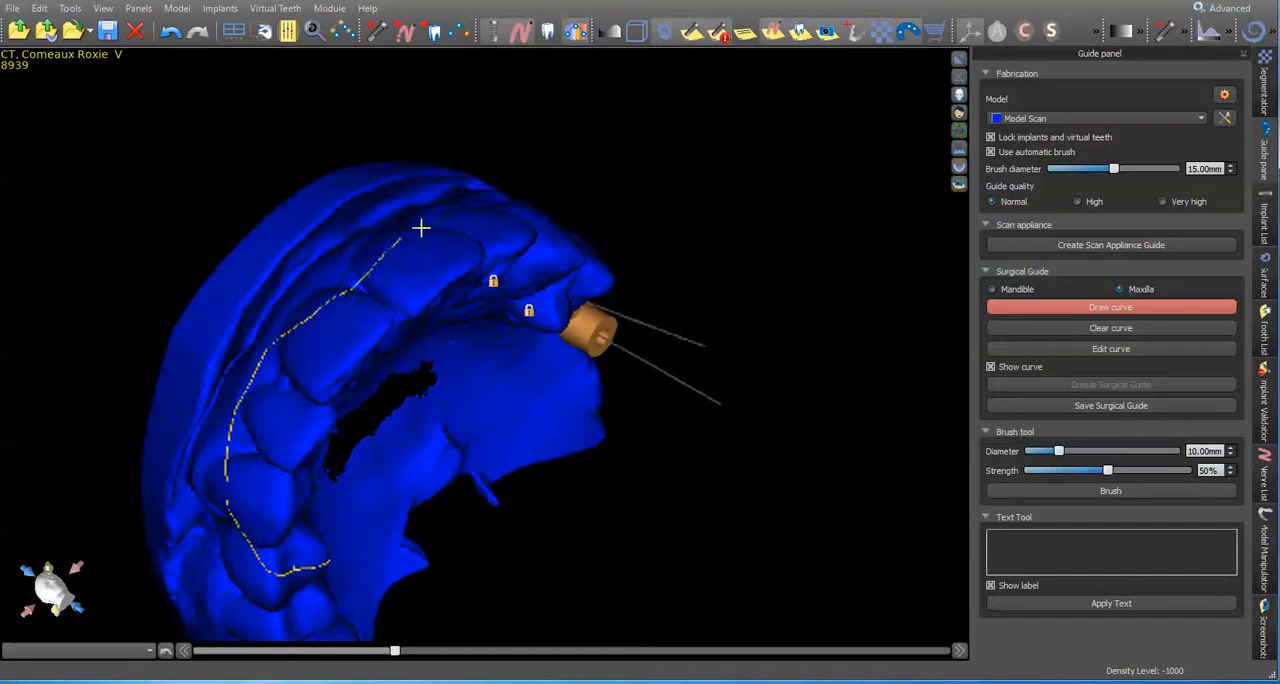
{"action": "right_click_drag", "start_coordinate": [687, 230], "coordinate": [320, 285]}
{"action": "mouse_move", "coordinate": [308, 285]}
{"action": "left_mouse_down"}
{"action": "mouse_move", "coordinate": [574, 223]}
{"action": "mouse_move", "coordinate": [674, 280]}
{"action": "mouse_move", "coordinate": [458, 346]}
{"action": "left_mouse_up"}
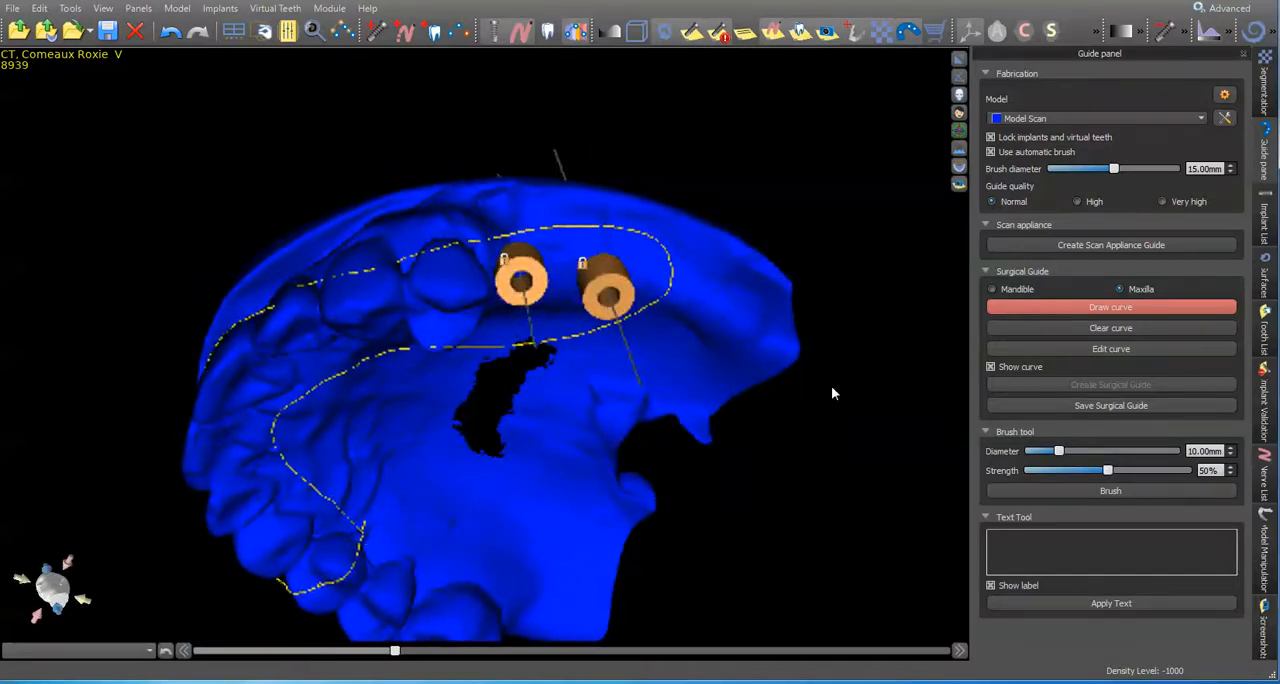
Step: Edit the guide curve, reshaping its palatal side between the last premolar and the guide tubes into a smoother line
{"action": "left_click", "coordinate": [1050, 346]}
{"action": "right_click_drag", "start_coordinate": [306, 597], "coordinate": [443, 430]}
{"action": "left_click_drag", "start_coordinate": [486, 413], "coordinate": [516, 352]}
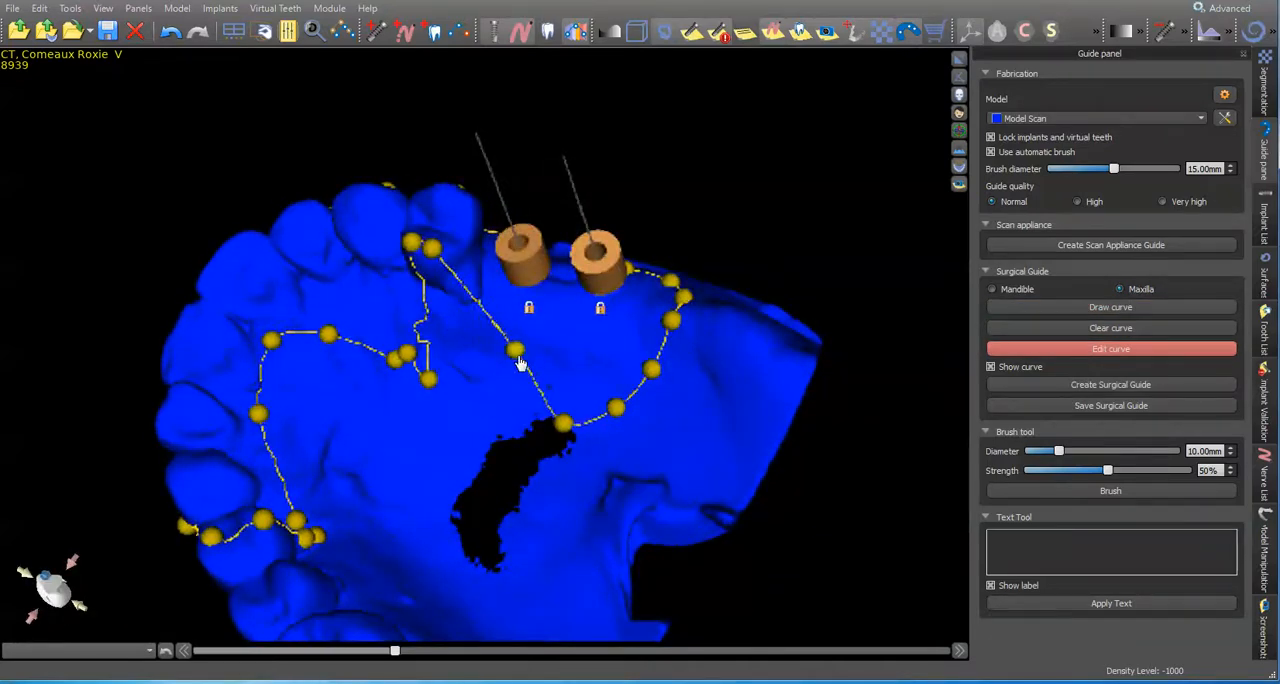
{"action": "left_click_drag", "start_coordinate": [564, 427], "coordinate": [592, 364]}
{"action": "left_click_drag", "start_coordinate": [432, 248], "coordinate": [472, 304]}
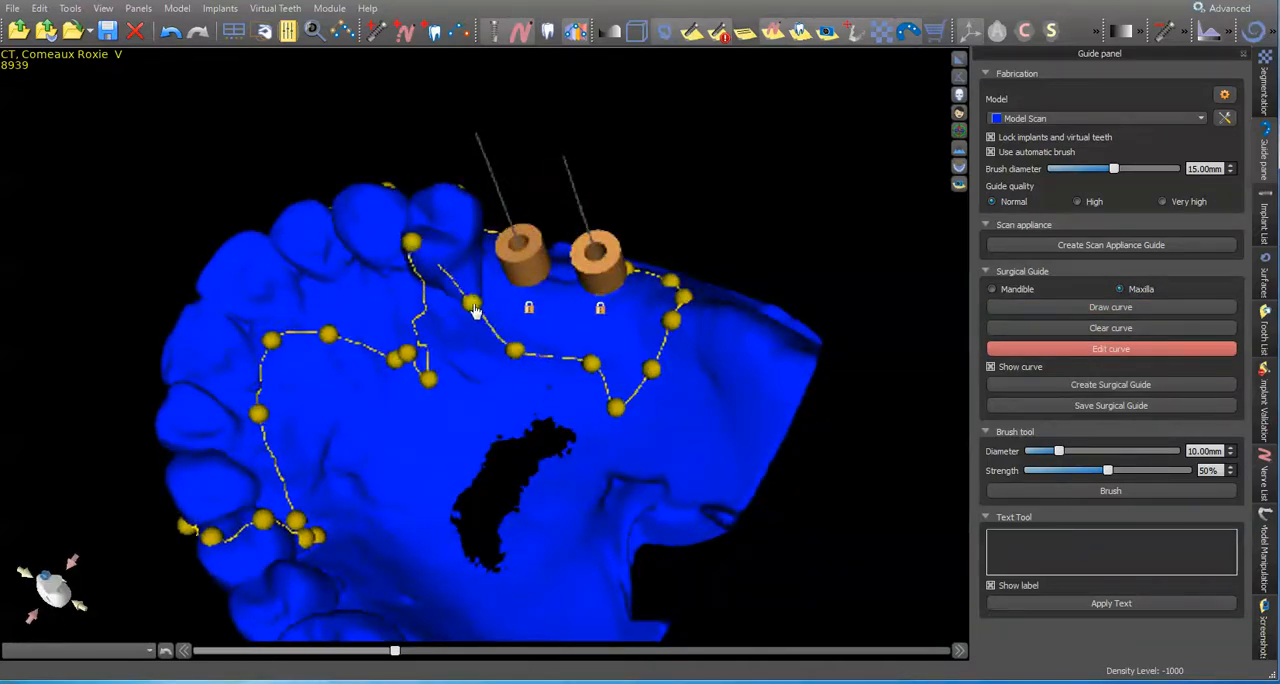
Step: Move the stray palatal curve points into an even line just behind the front teeth and the premolar
{"action": "left_click_drag", "start_coordinate": [412, 245], "coordinate": [438, 318]}
{"action": "left_click_drag", "start_coordinate": [428, 383], "coordinate": [391, 291]}
{"action": "right_click_drag", "start_coordinate": [396, 338], "coordinate": [361, 299]}
{"action": "left_click_drag", "start_coordinate": [414, 358], "coordinate": [312, 303]}
{"action": "left_click_drag", "start_coordinate": [445, 320], "coordinate": [445, 298]}
Step: Pull the palatal curve points beside the two guide tubes closer to the ridge
{"action": "left_click_drag", "start_coordinate": [594, 370], "coordinate": [596, 353]}
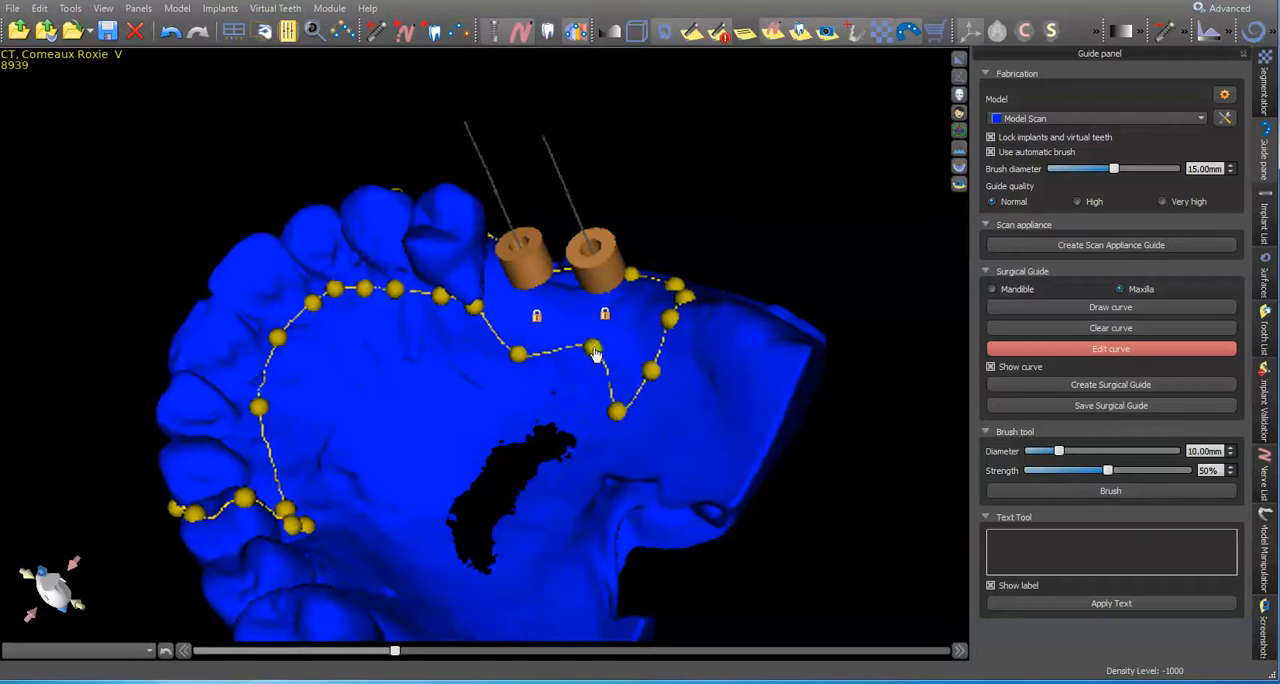
{"action": "left_click_drag", "start_coordinate": [517, 362], "coordinate": [513, 331]}
{"action": "left_click_drag", "start_coordinate": [619, 414], "coordinate": [619, 357]}
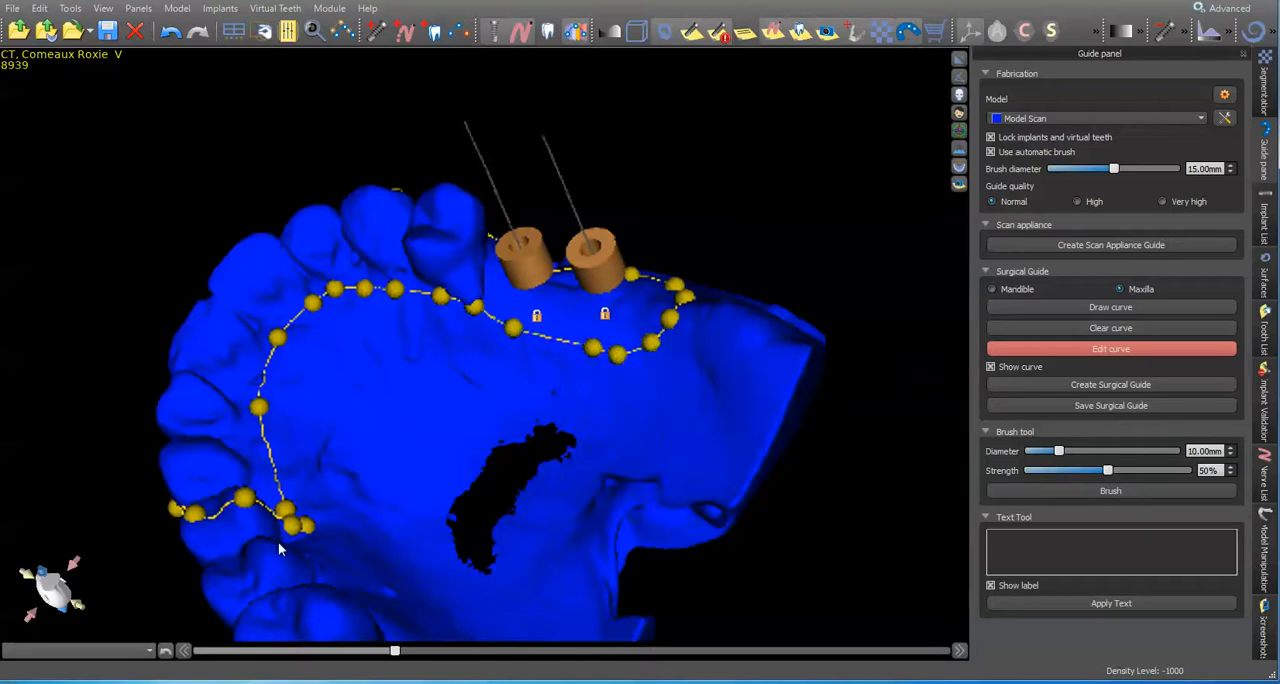
Step: Adjust the curve points at the opposite-side end and along the outer tooth surfaces, and check the whole outline from several angles
{"action": "left_click_drag", "start_coordinate": [244, 502], "coordinate": [279, 523]}
{"action": "left_click_drag", "start_coordinate": [252, 594], "coordinate": [504, 387]}
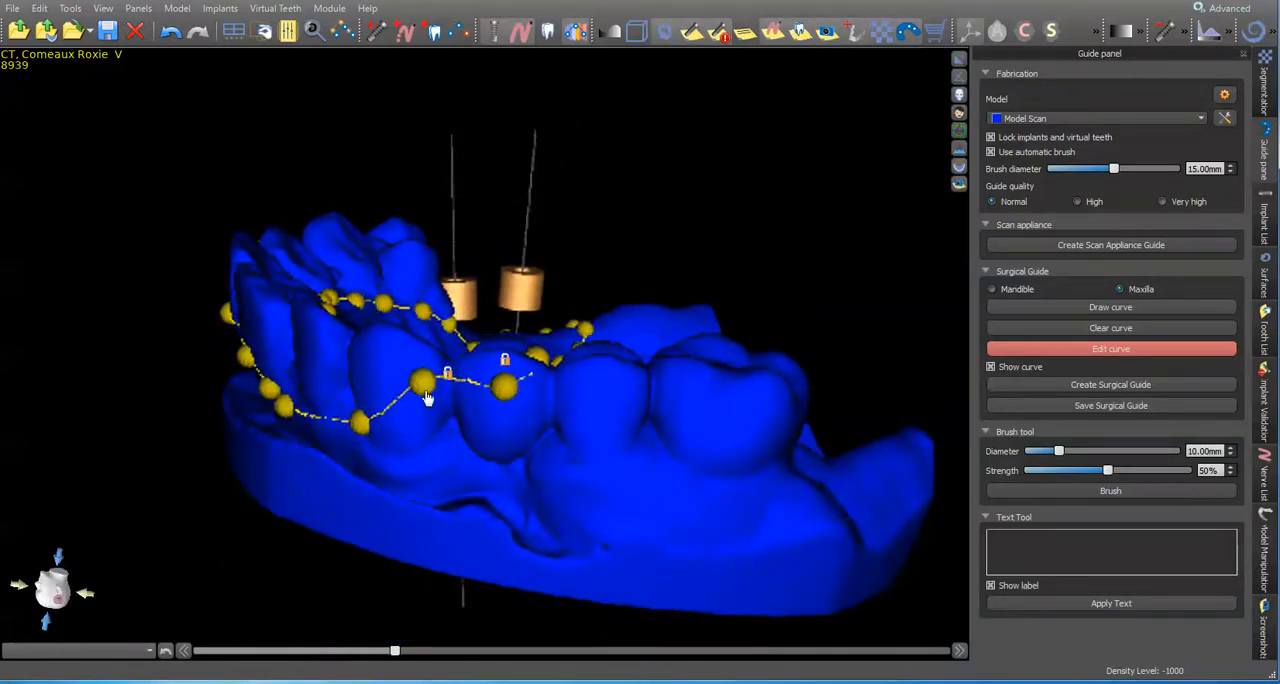
{"action": "left_click_drag", "start_coordinate": [417, 446], "coordinate": [629, 358]}
{"action": "left_click_drag", "start_coordinate": [722, 373], "coordinate": [535, 348]}
{"action": "left_click_drag", "start_coordinate": [494, 308], "coordinate": [512, 342]}
{"action": "left_click_drag", "start_coordinate": [430, 360], "coordinate": [597, 400]}
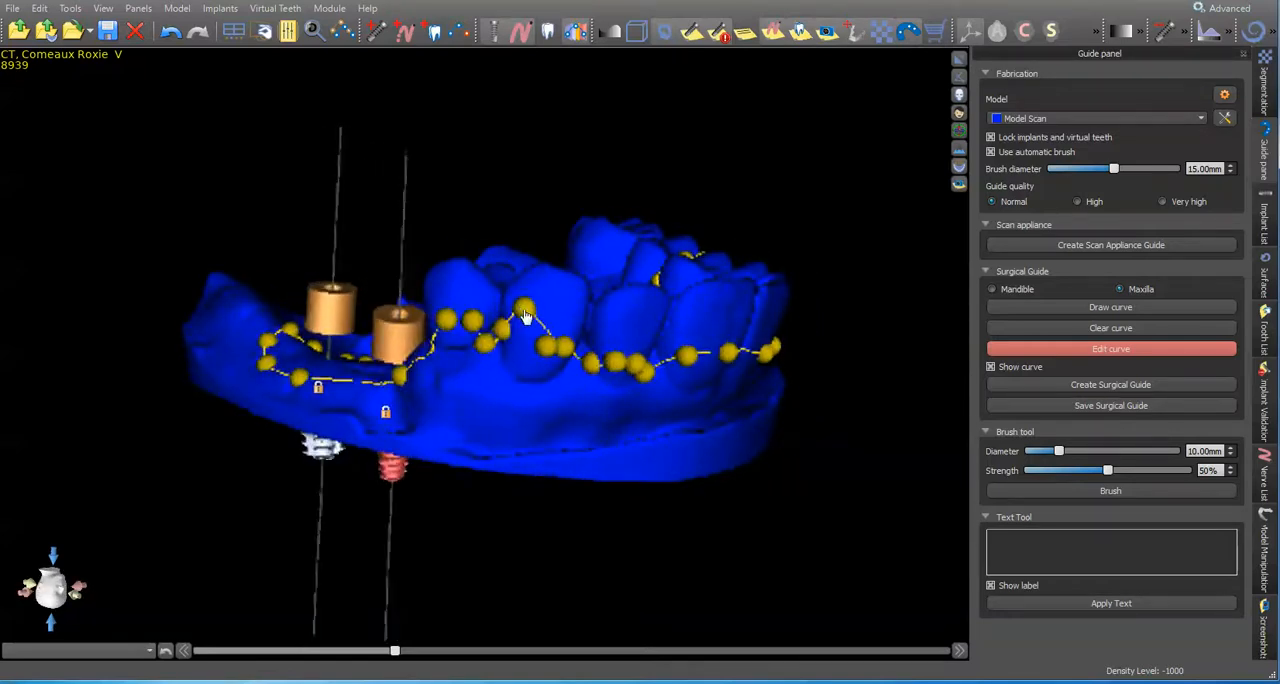
{"action": "left_click_drag", "start_coordinate": [525, 316], "coordinate": [465, 347]}
{"action": "left_click_drag", "start_coordinate": [425, 416], "coordinate": [651, 461]}
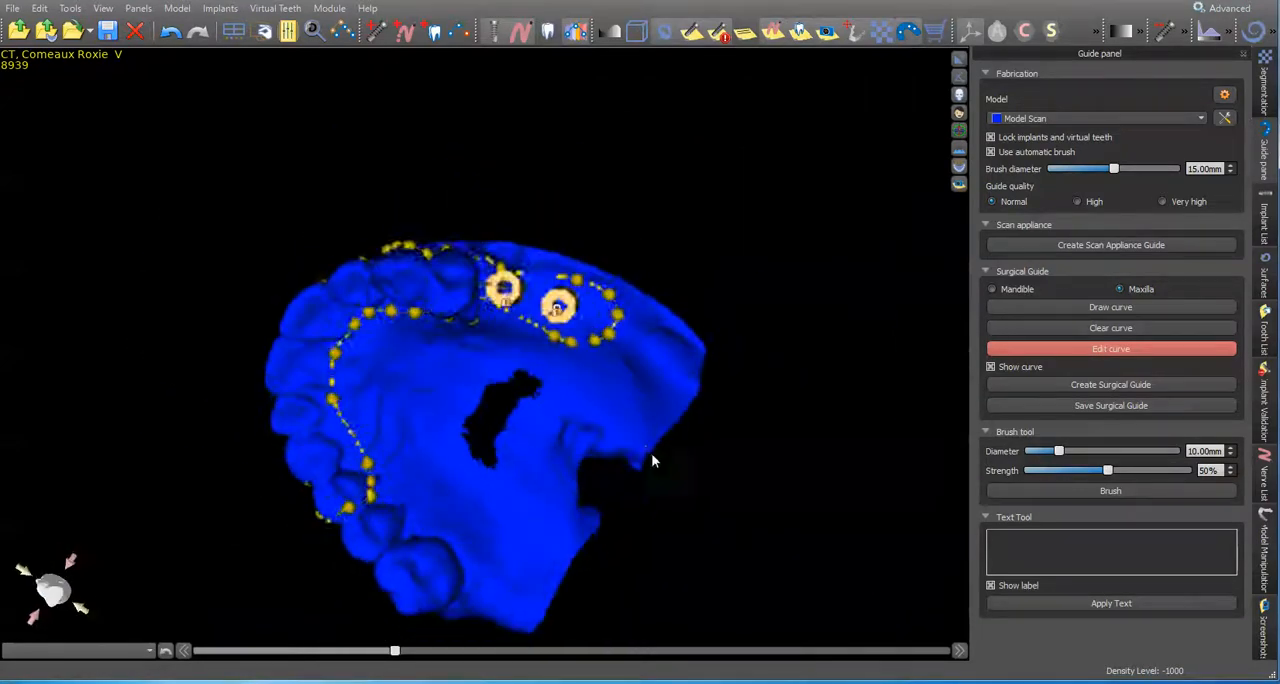
Step: Check the implants and guide tubes in the enlarged panoramic view and create the surgical guide
{"action": "left_click", "coordinate": [959, 60]}
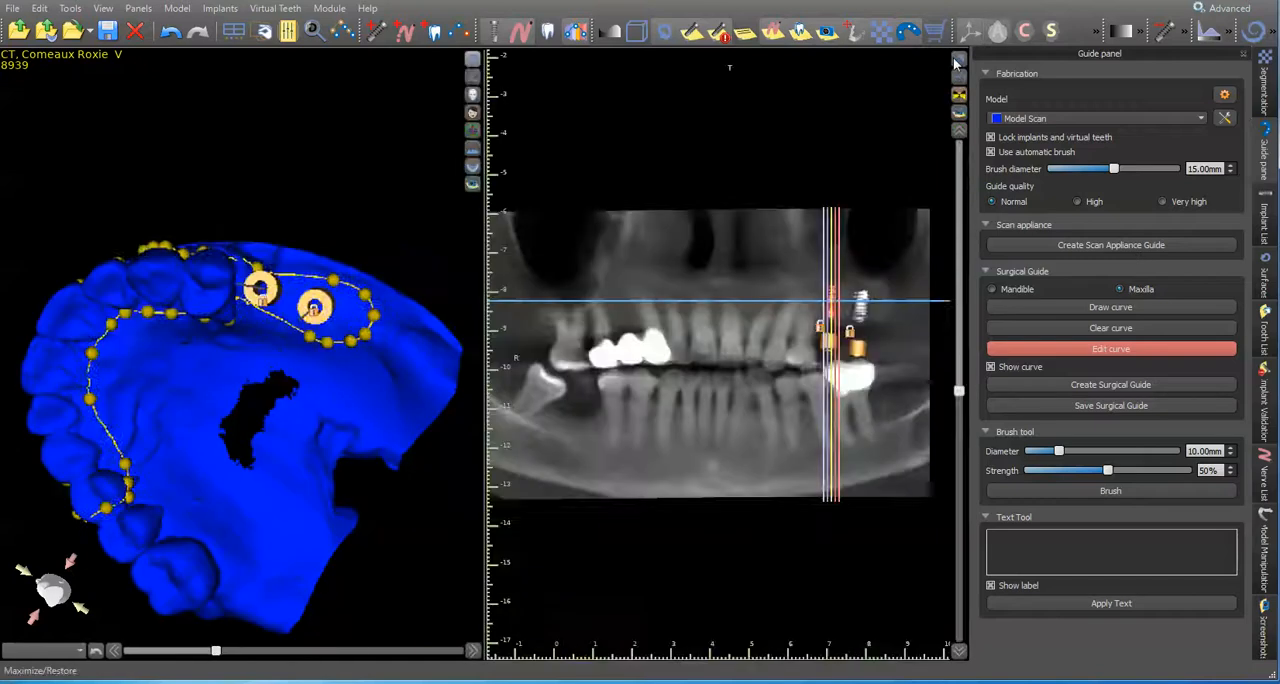
{"action": "left_click", "coordinate": [959, 60]}
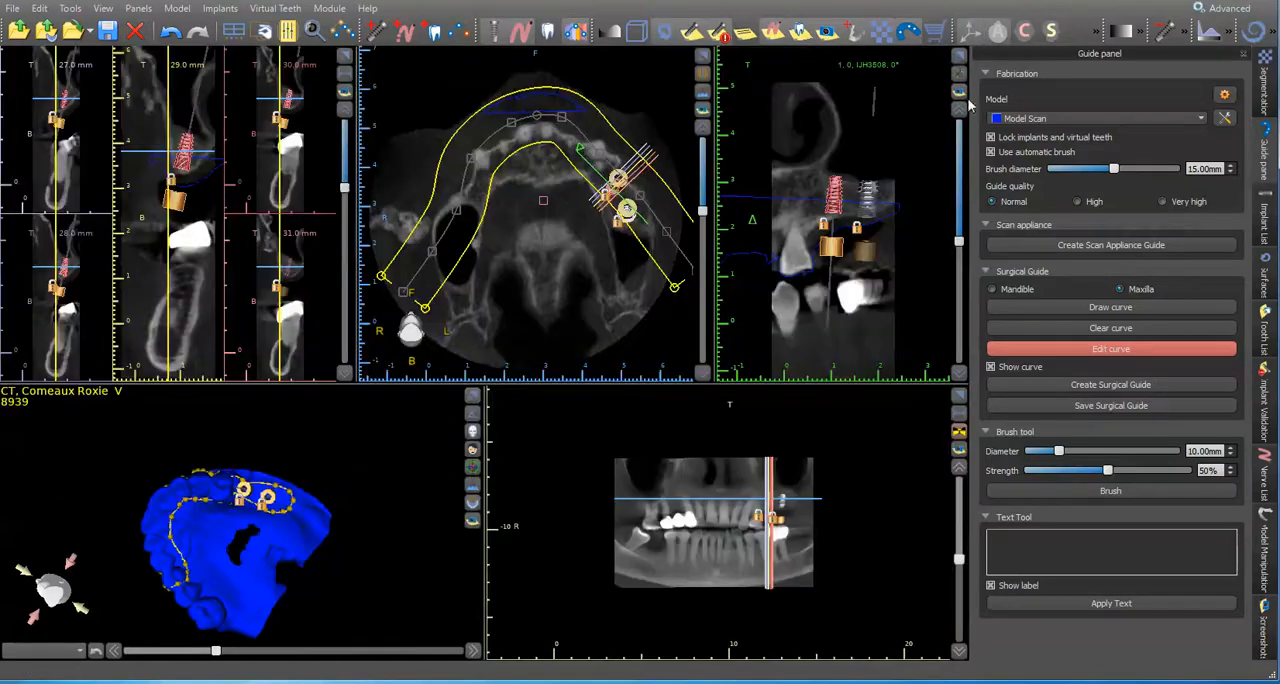
{"action": "left_click", "coordinate": [959, 396]}
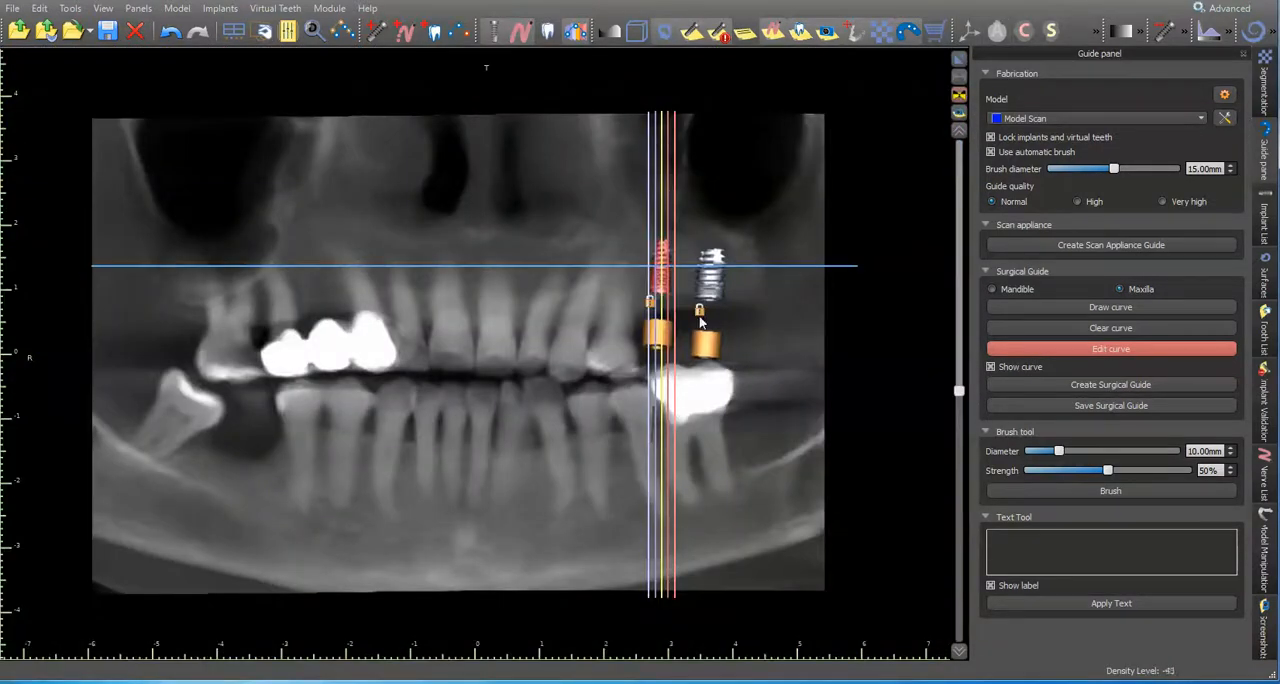
{"action": "left_click", "coordinate": [959, 60]}
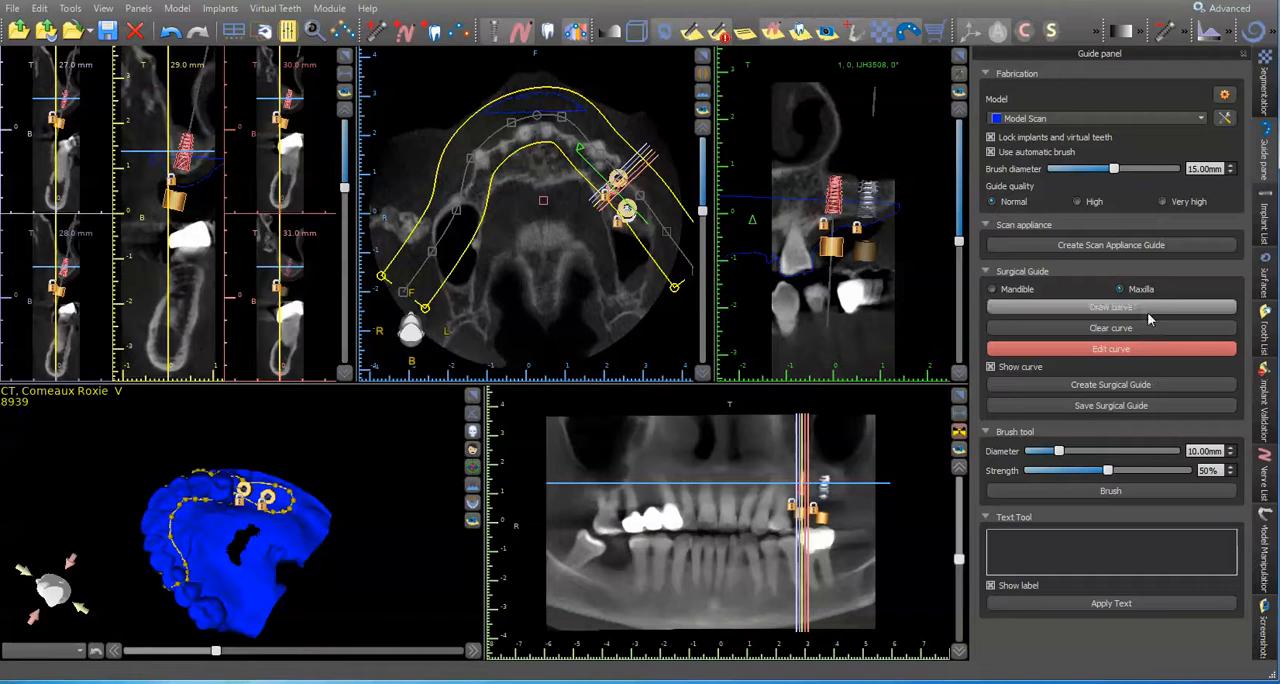
{"action": "left_click", "coordinate": [1133, 387]}
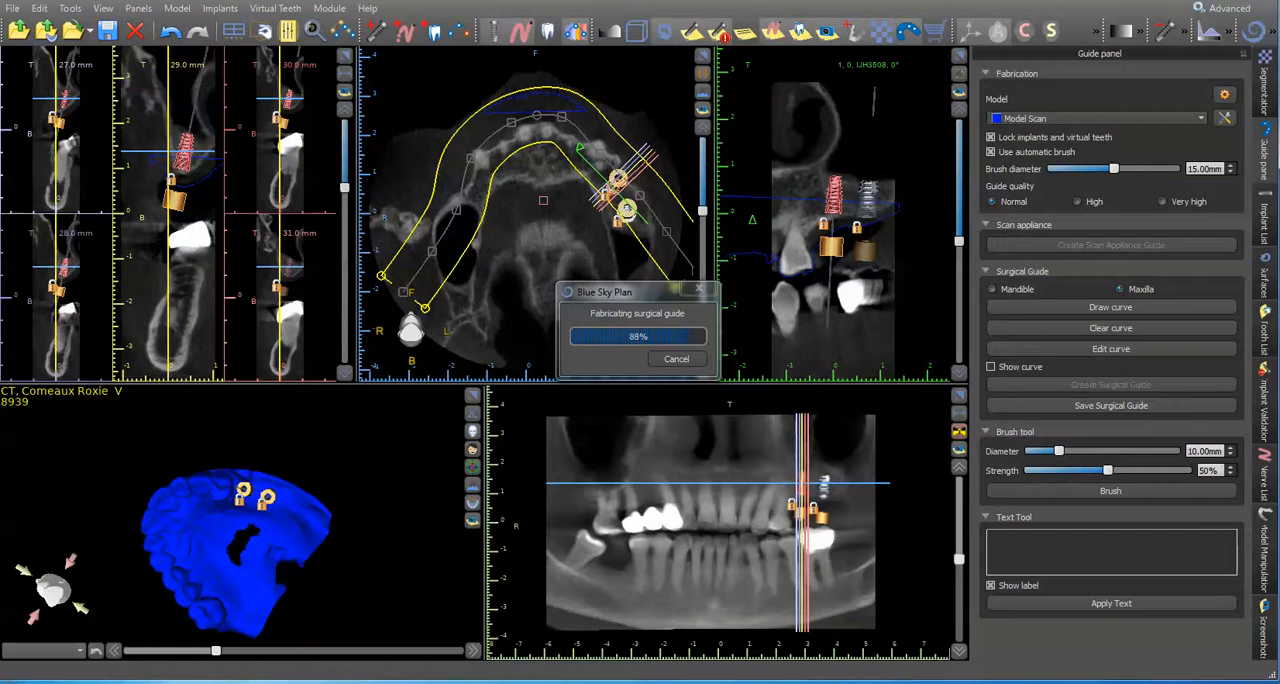
Step: Inspect the surgical guide around both tubes in the enlarged 3D view and save the project
{"action": "left_click", "coordinate": [473, 396]}
{"action": "left_click_drag", "start_coordinate": [686, 494], "coordinate": [338, 502]}
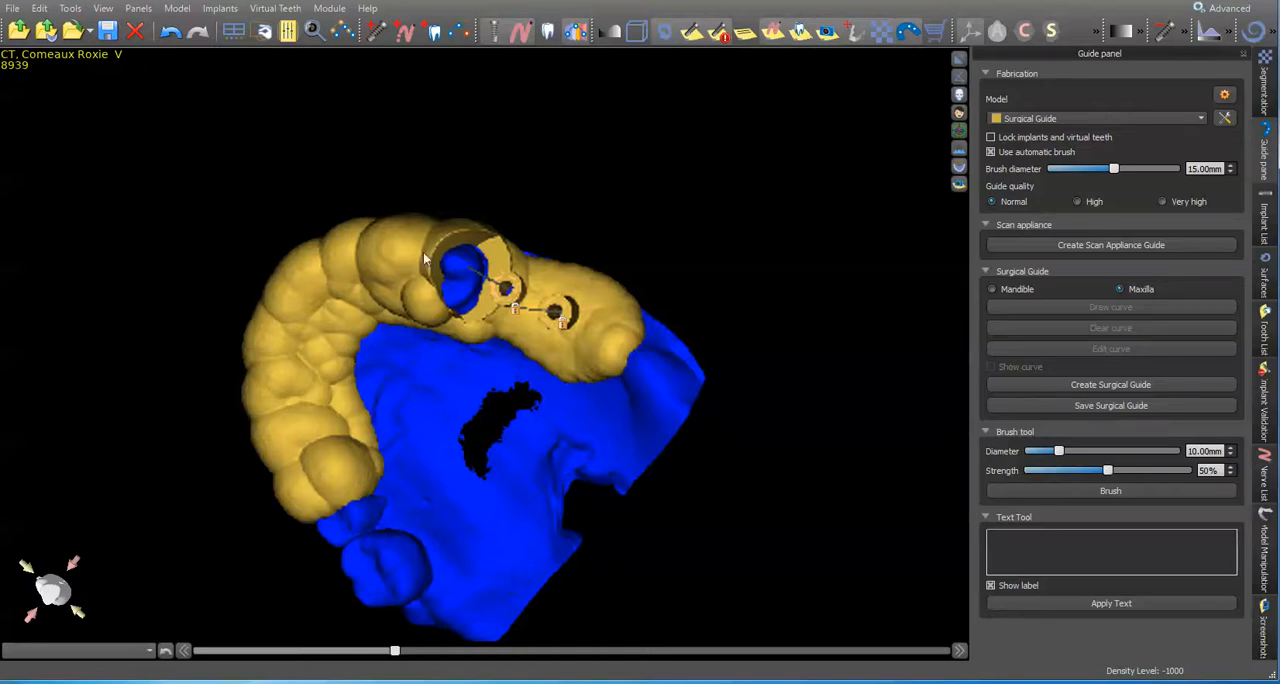
{"action": "scroll", "coordinate": [302, 536], "scroll_direction": "up", "scroll_amount": 3}
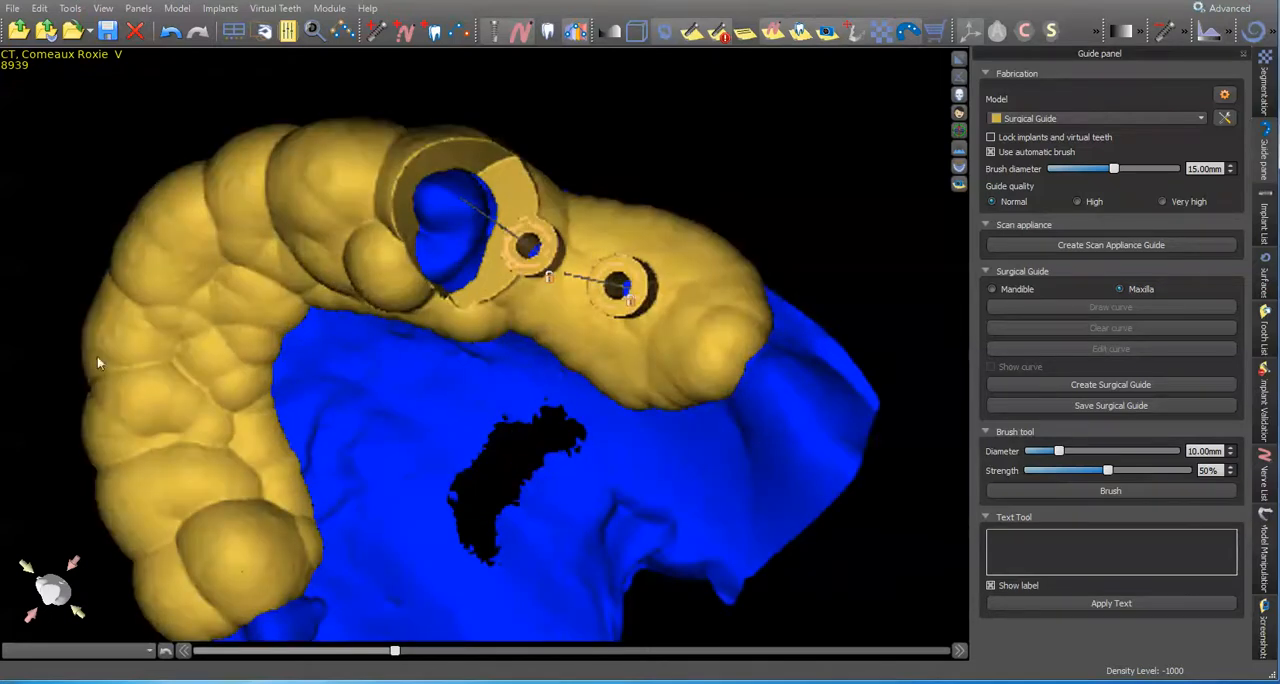
{"action": "left_click_drag", "start_coordinate": [457, 491], "coordinate": [405, 268]}
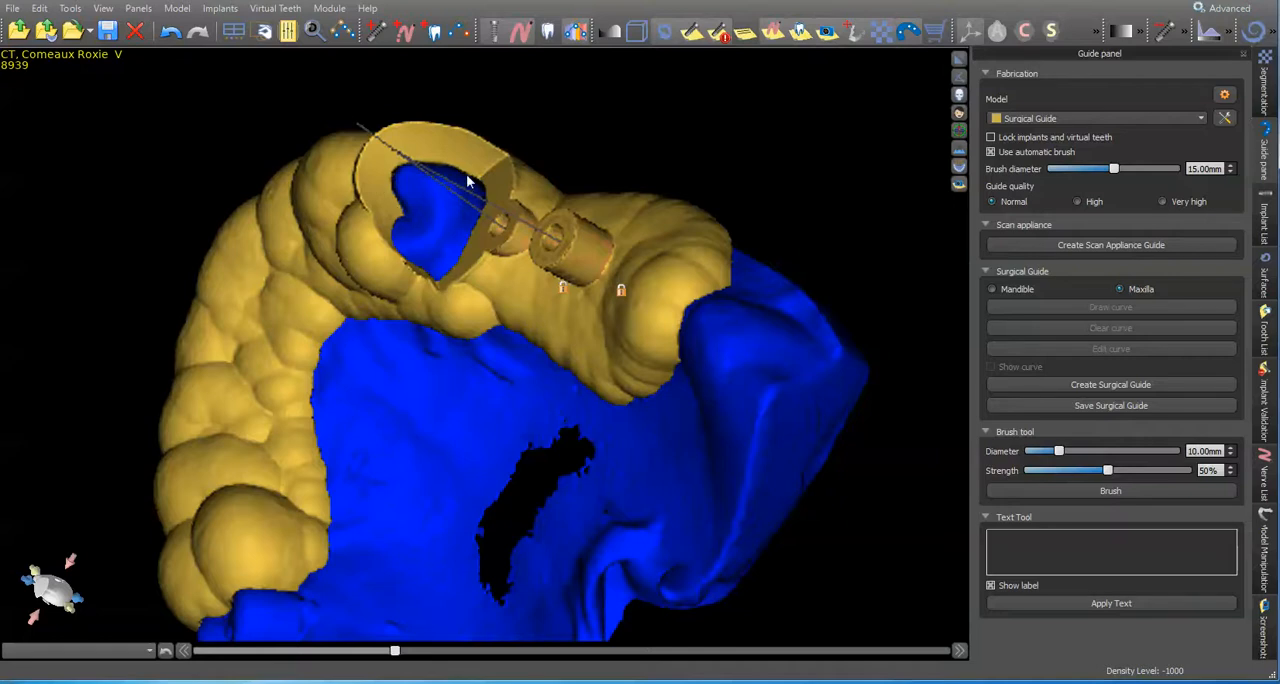
{"action": "left_click_drag", "start_coordinate": [837, 411], "coordinate": [706, 323]}
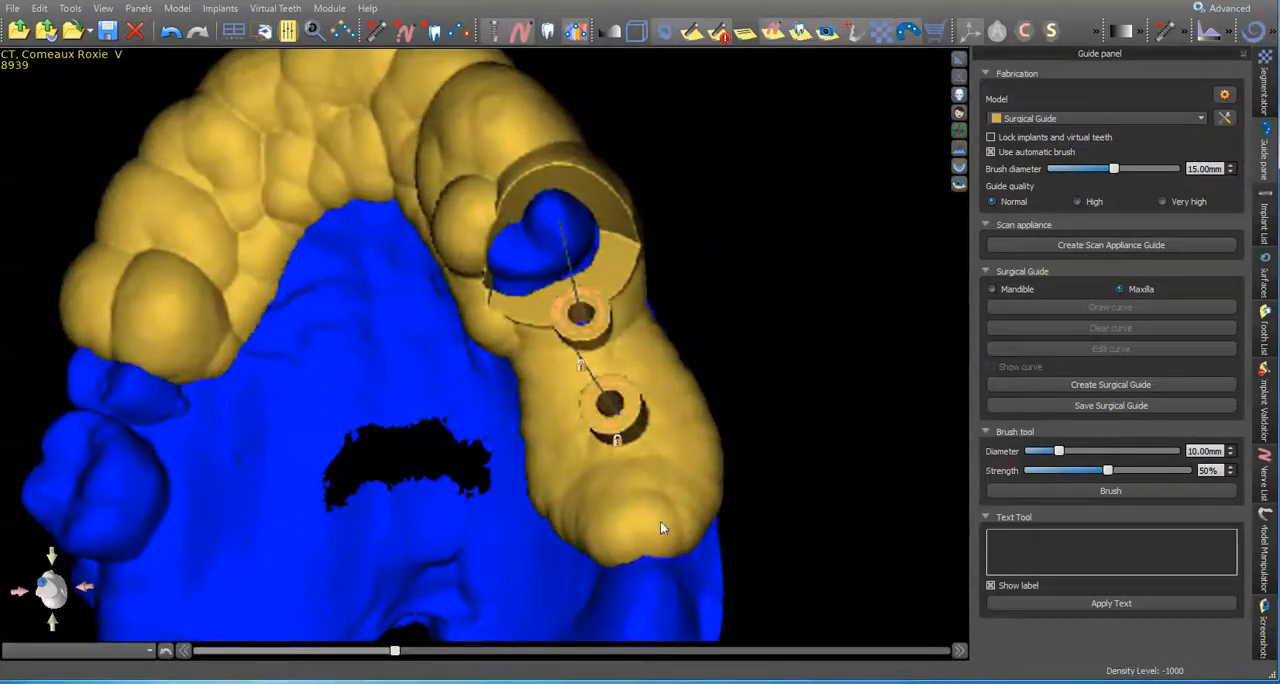
{"action": "left_click_drag", "start_coordinate": [711, 378], "coordinate": [763, 487]}
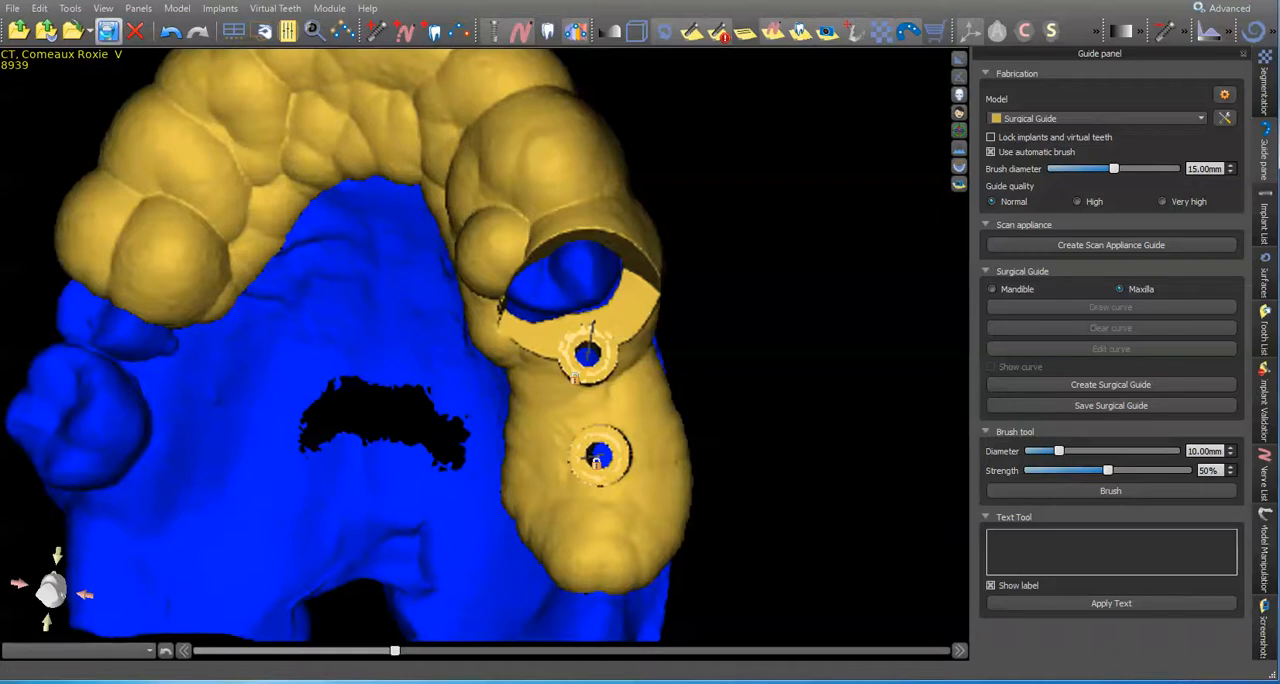
{"action": "left_click", "coordinate": [108, 30]}
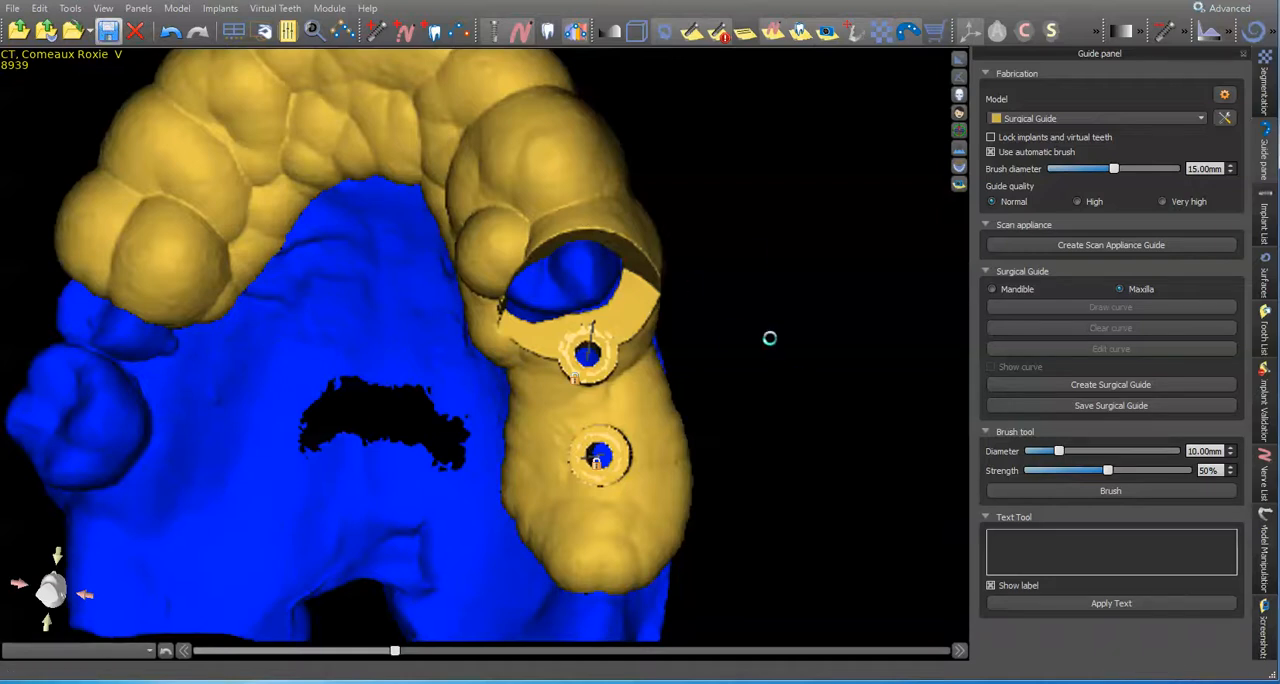